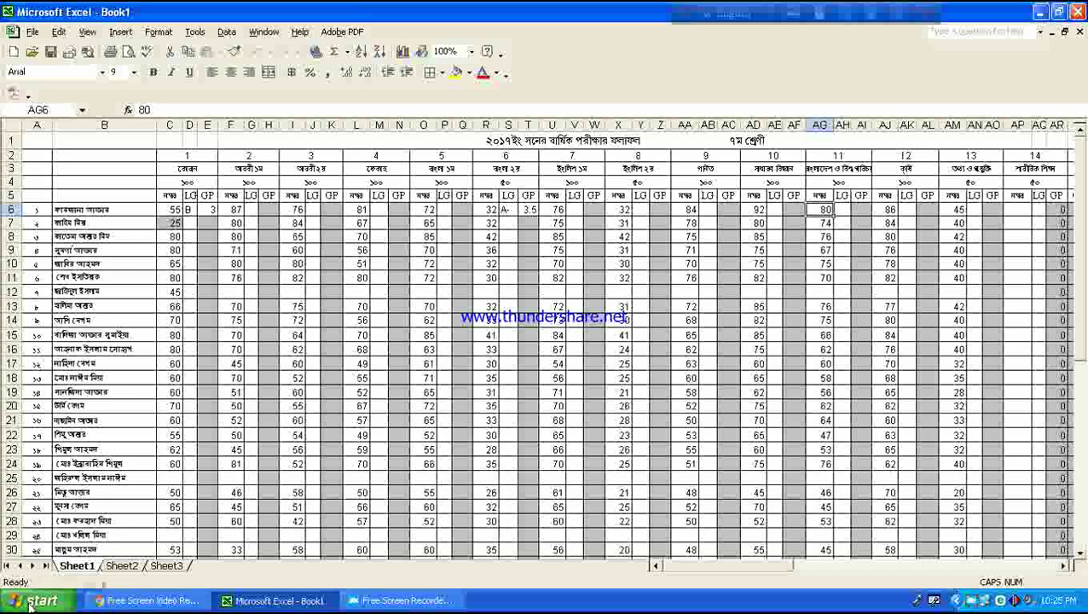
Step: Review the letter-grade formula in D6 and grade-point formula in E6 under the LG and GP headings
click(391, 147)
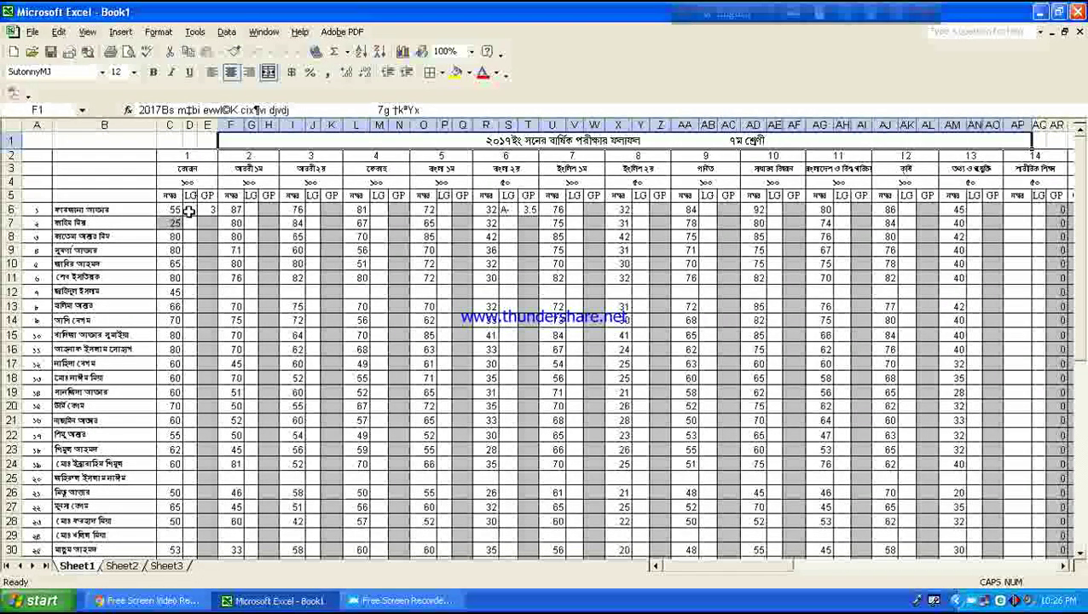
click(209, 210)
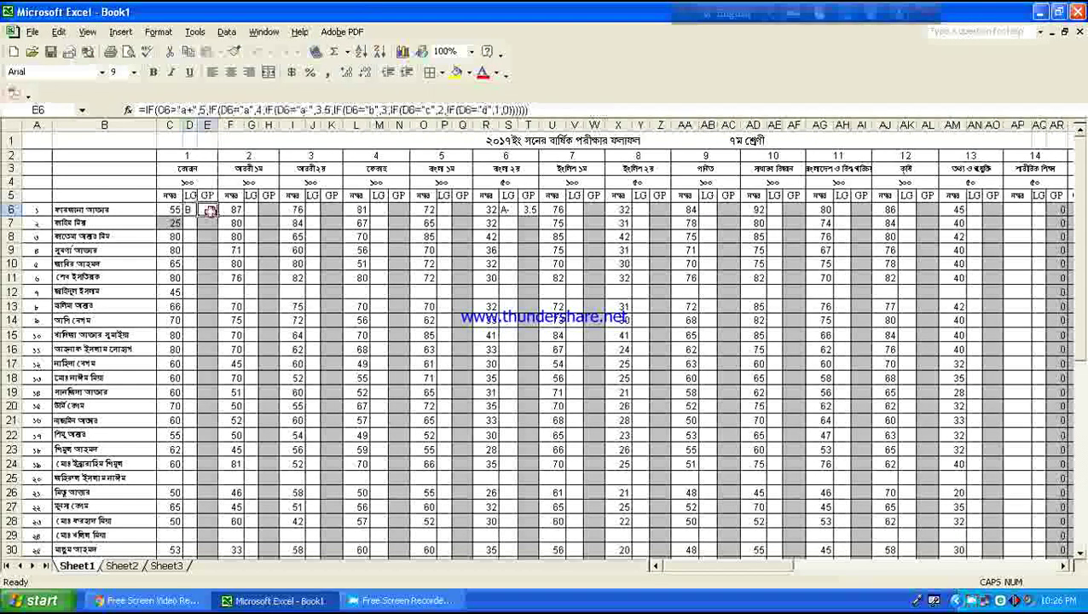
drag(191, 211, 210, 210)
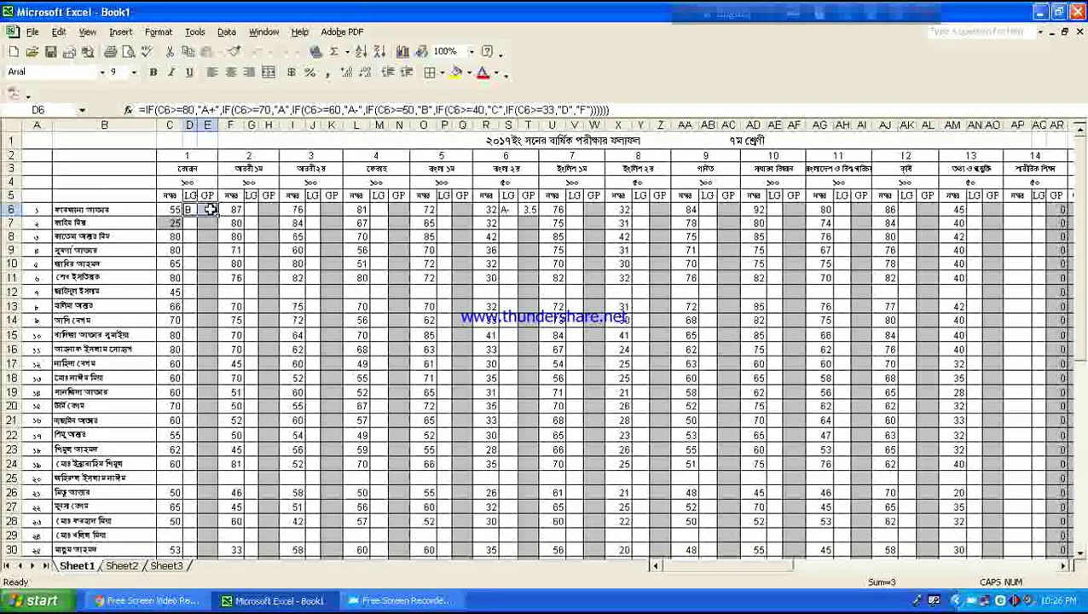
click(210, 211)
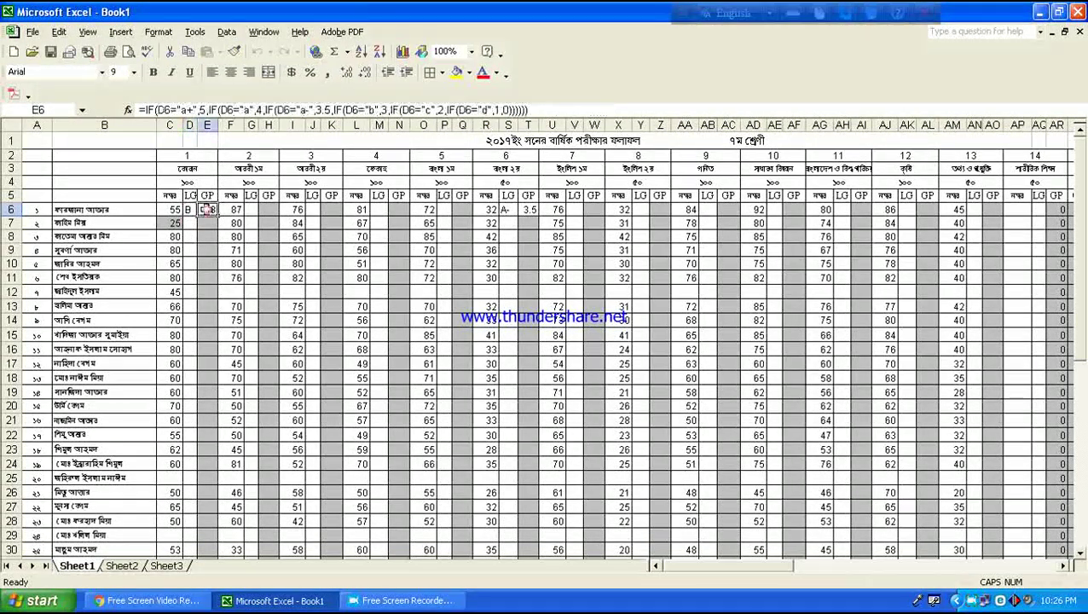
click(189, 211)
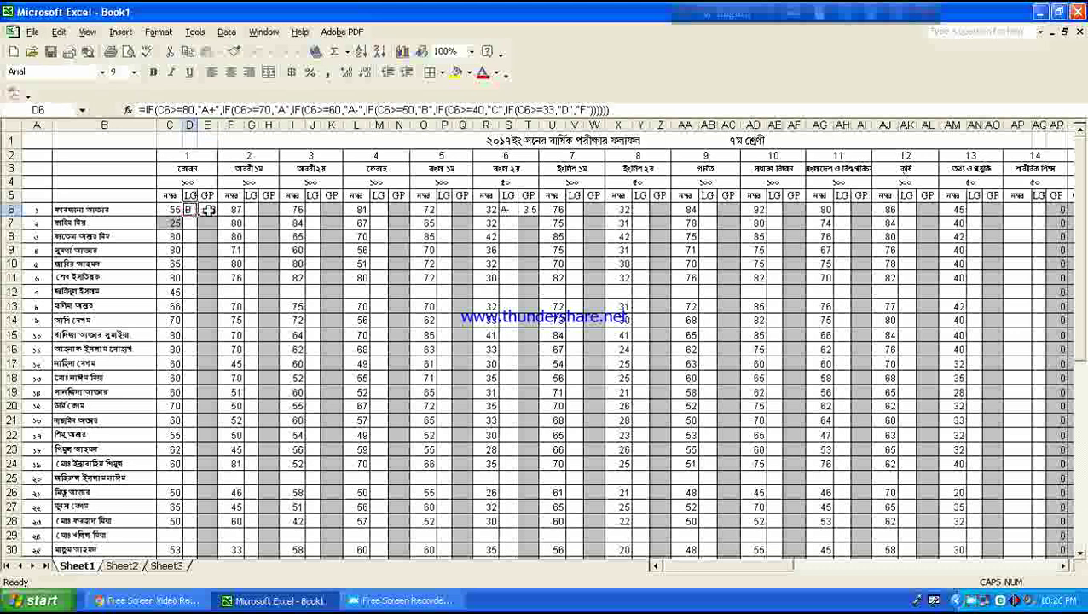
key(Right)
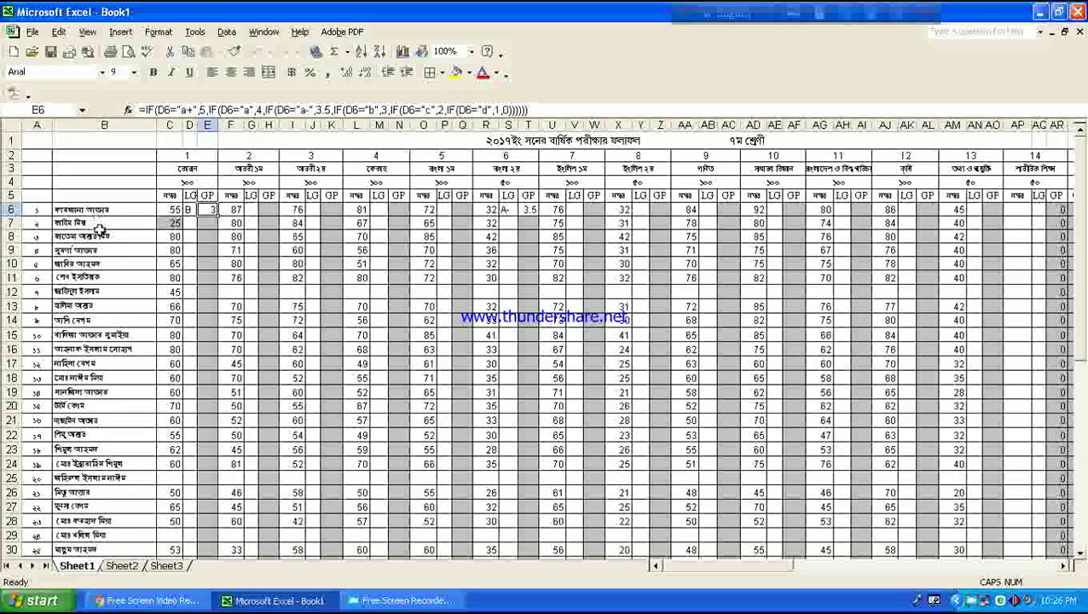
click(193, 213)
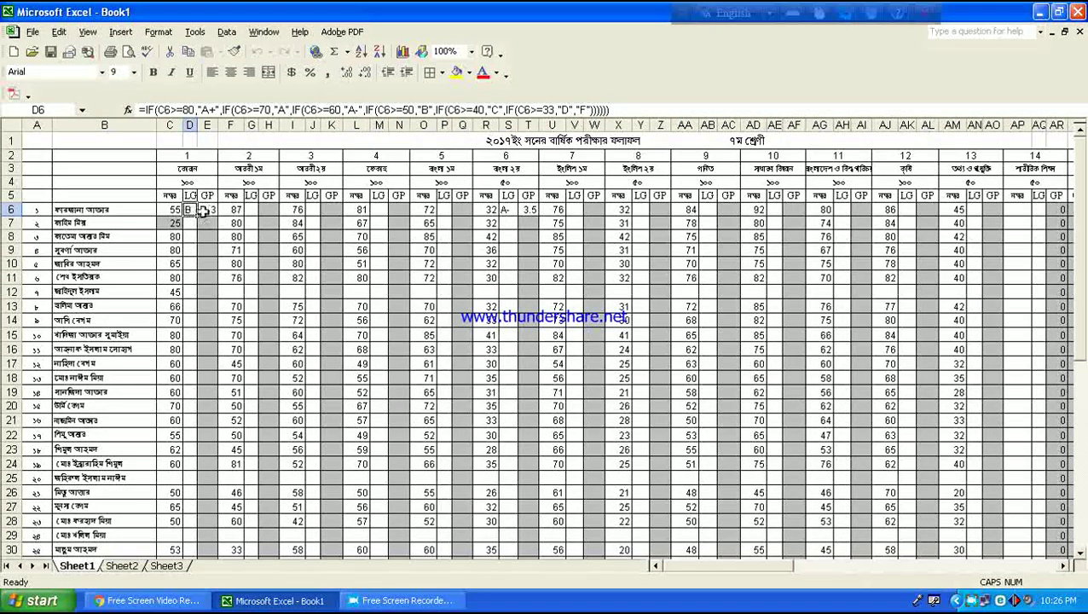
click(190, 211)
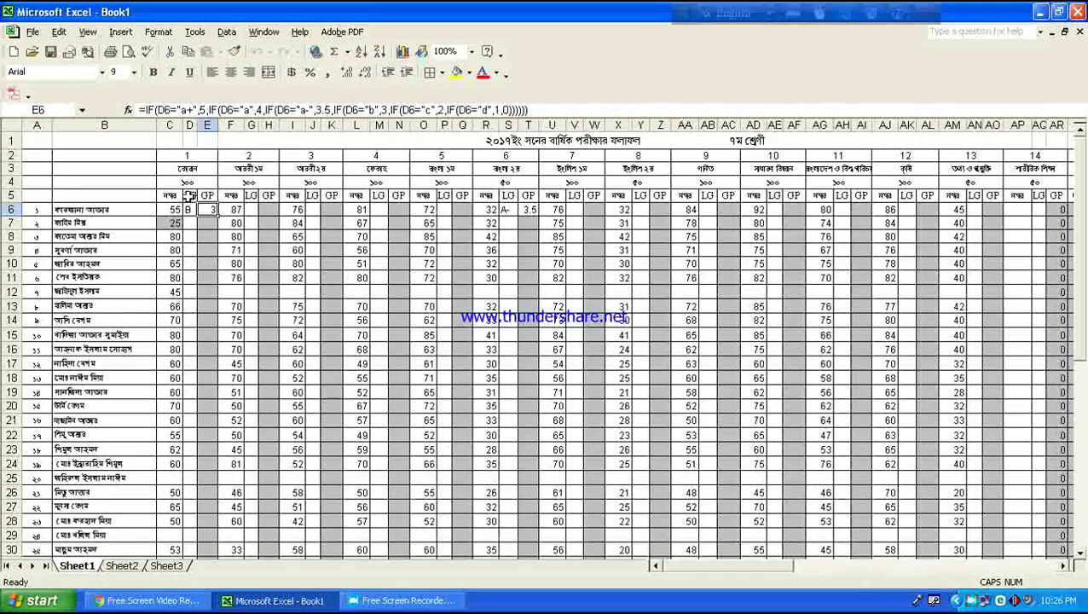
click(189, 196)
click(209, 196)
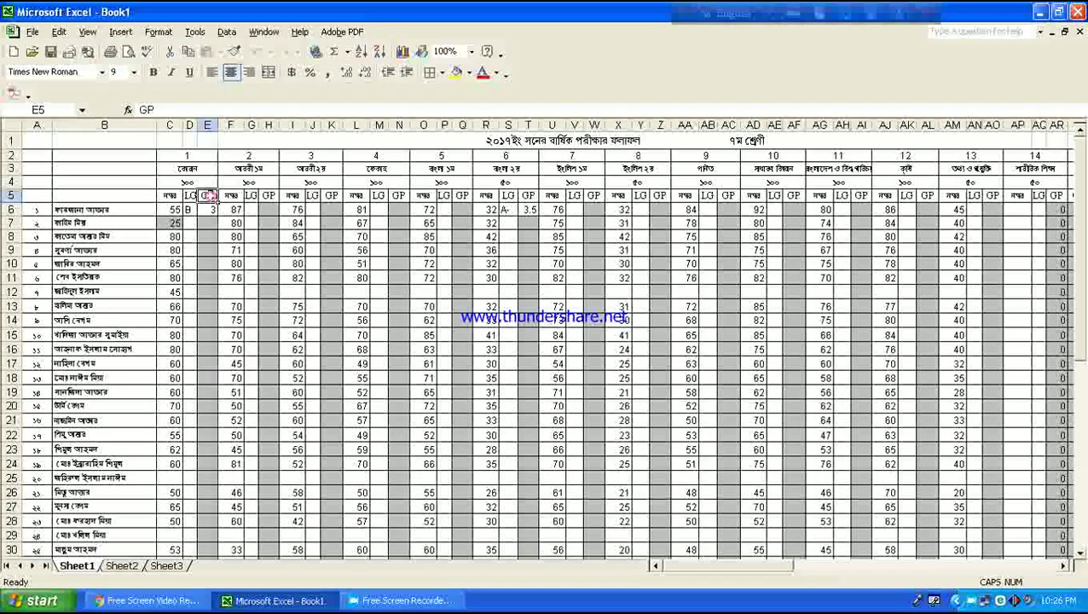
click(189, 208)
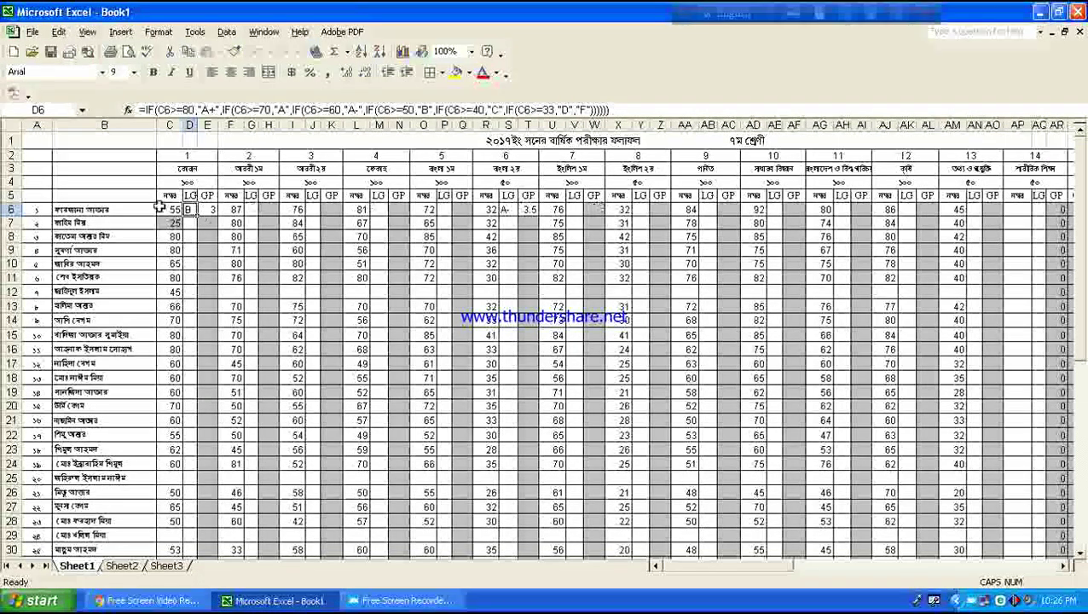
Step: Scroll through the sheet and step down the student names from B6
scroll(92, 273, down, 4)
scroll(92, 273, down, 5)
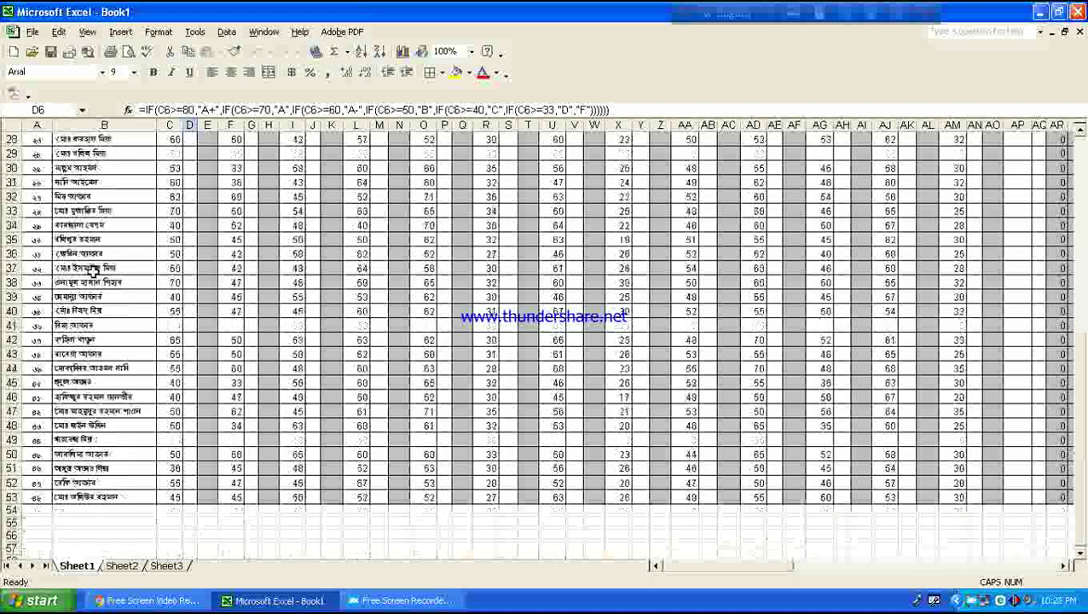
scroll(92, 273, up, 5)
scroll(94, 272, up, 4)
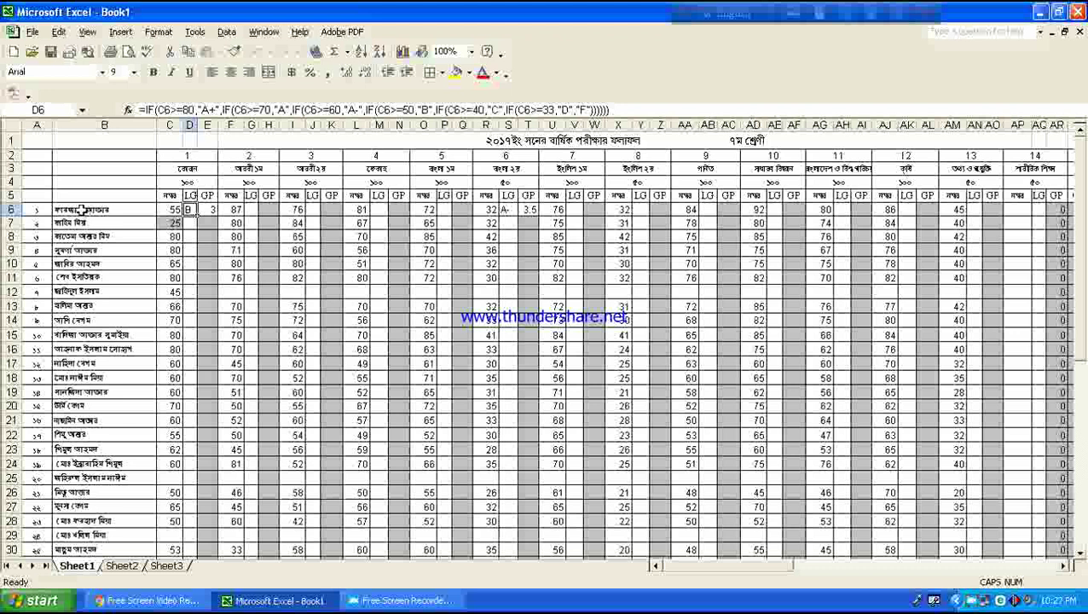
click(84, 211)
key(Down)
key(Down)
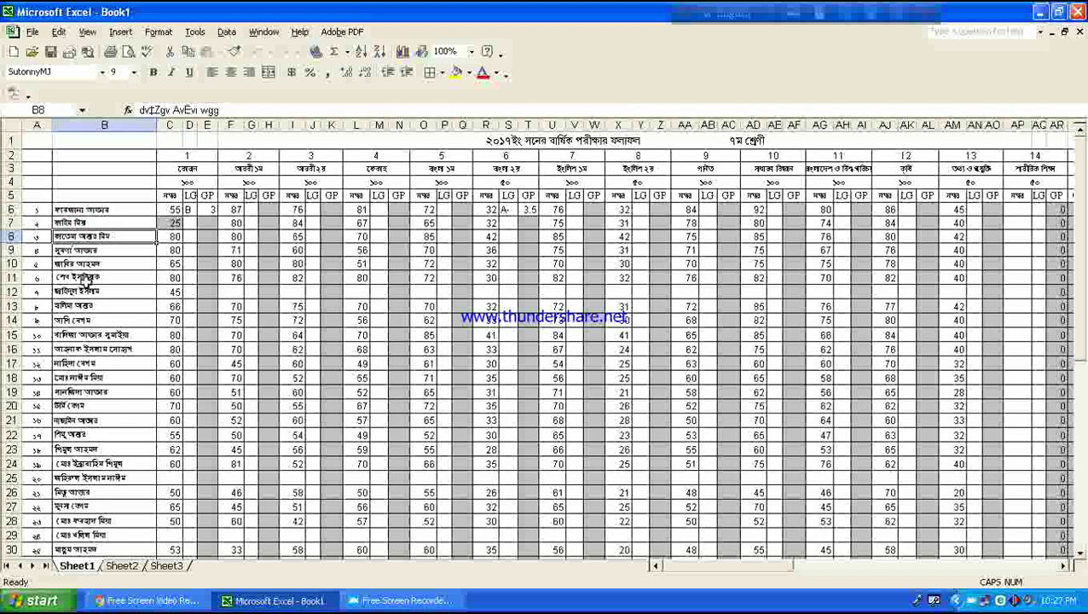
key(Down)
key(Down)
key(Down)
Step: Clear the old serial numbers in A6:A30 and refill column A from 1, 2 downward
drag(38, 214, 35, 550)
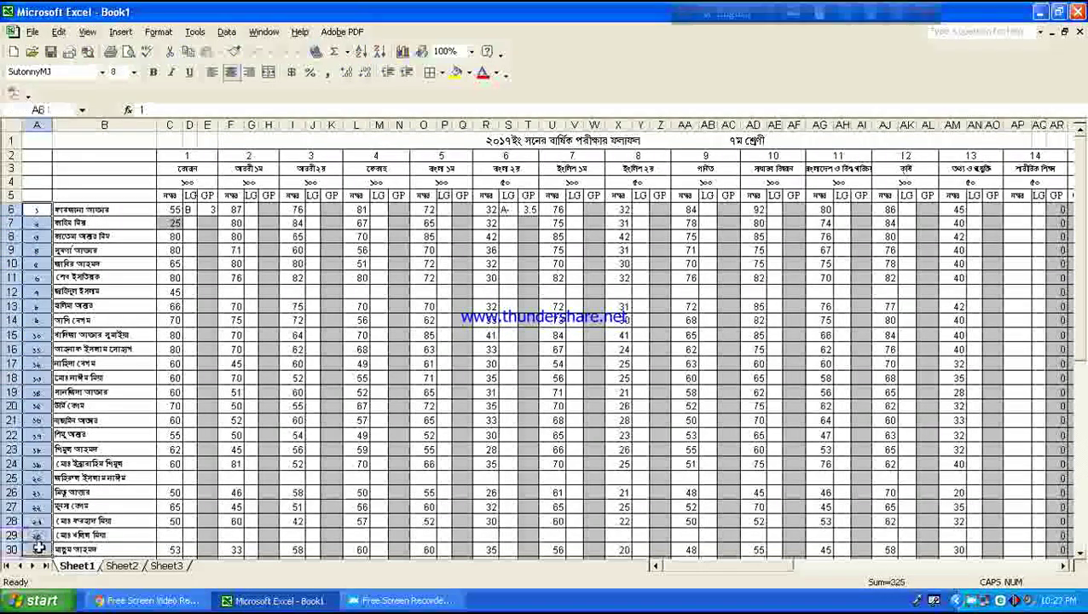
key(Delete)
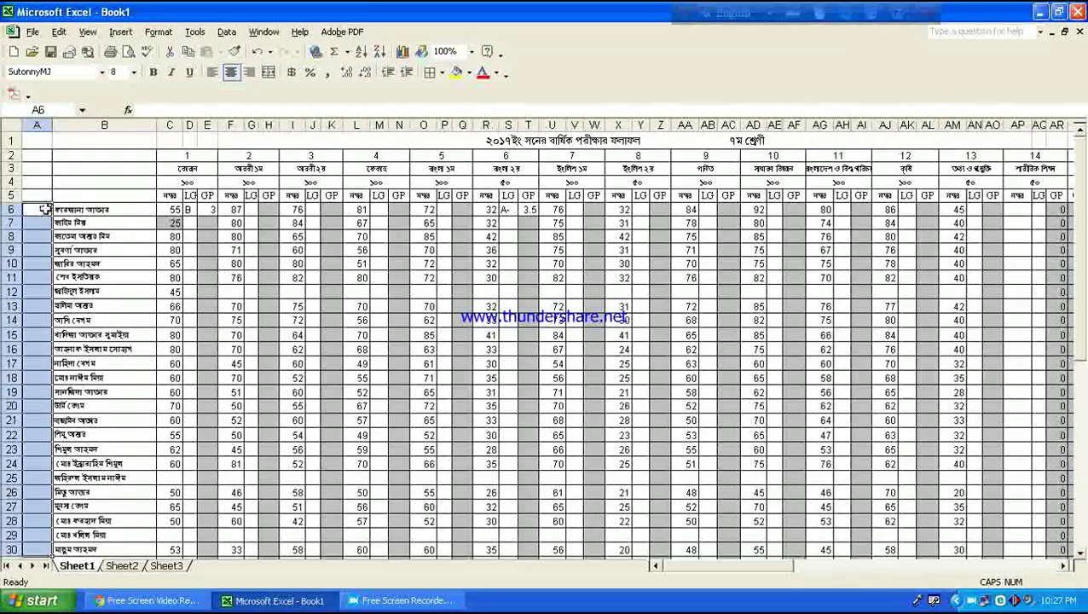
click(43, 211)
key(Return)
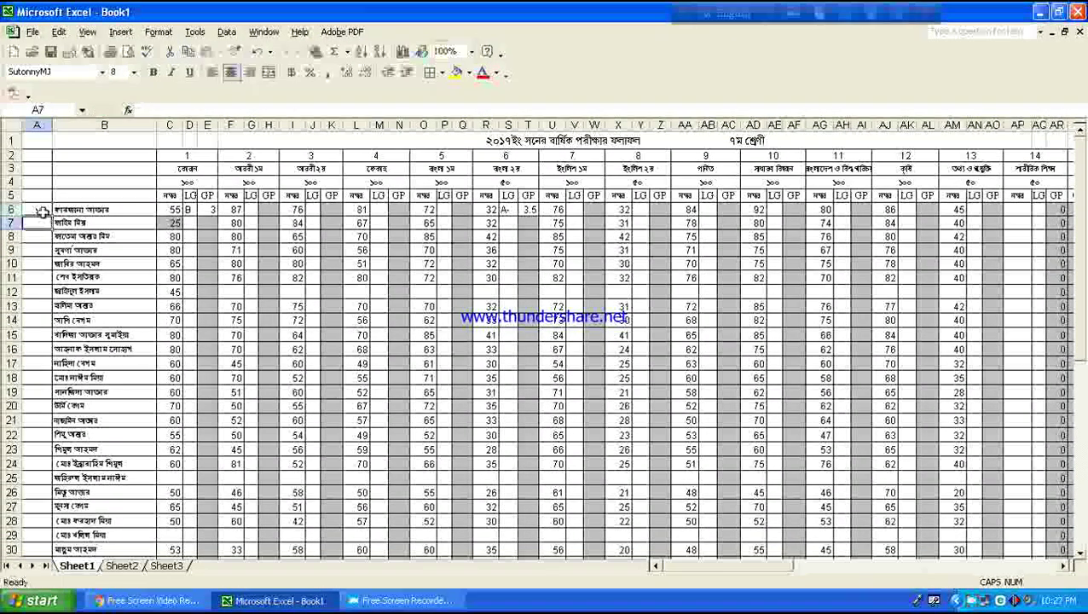
text(2)
key(Return)
drag(40, 210, 40, 226)
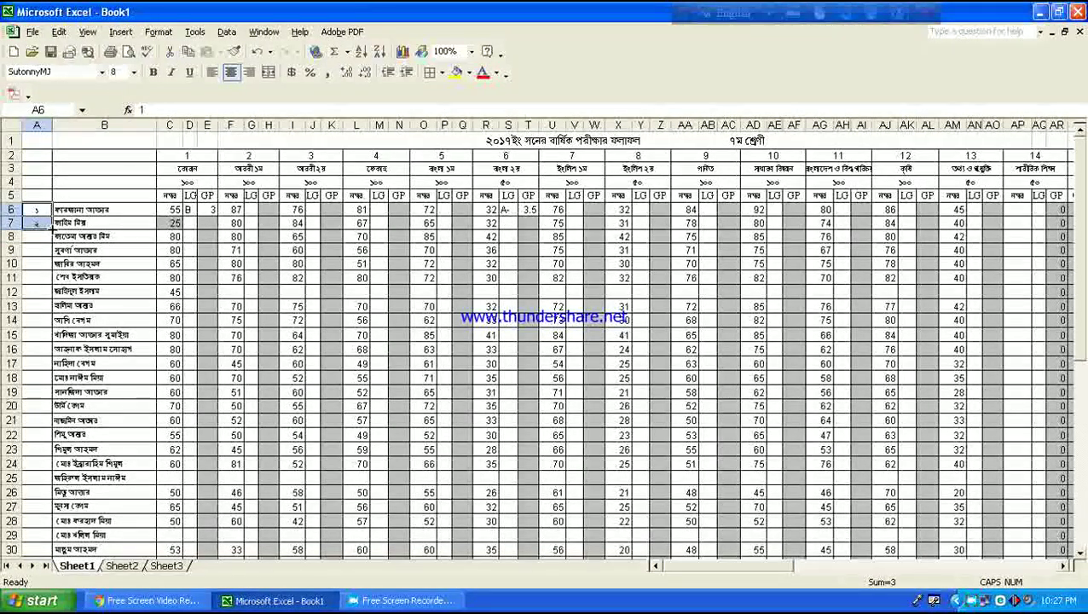
drag(51, 228, 52, 555)
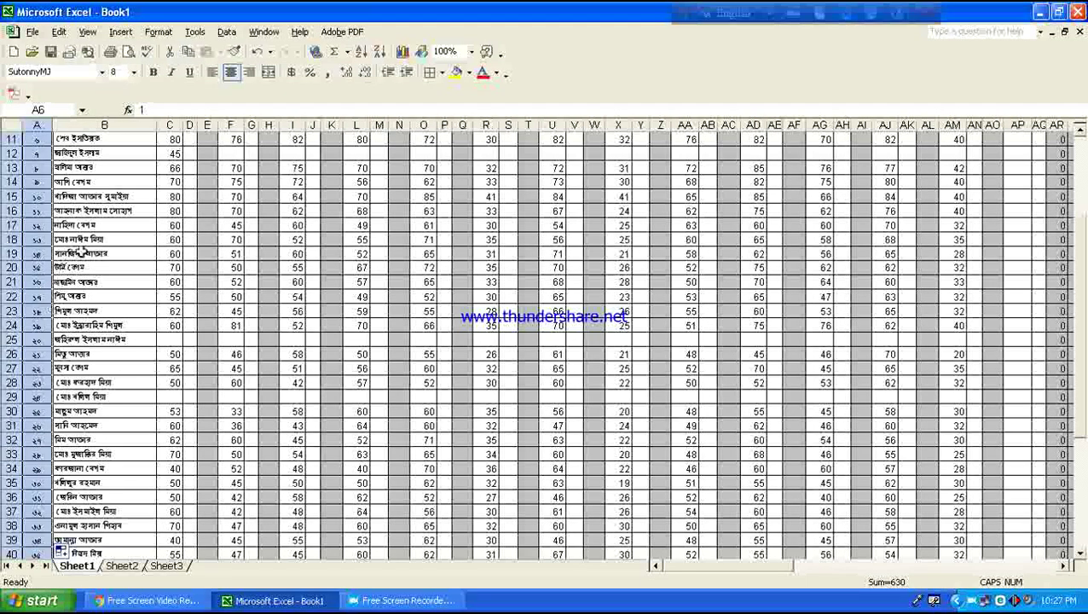
scroll(162, 302, up, 4)
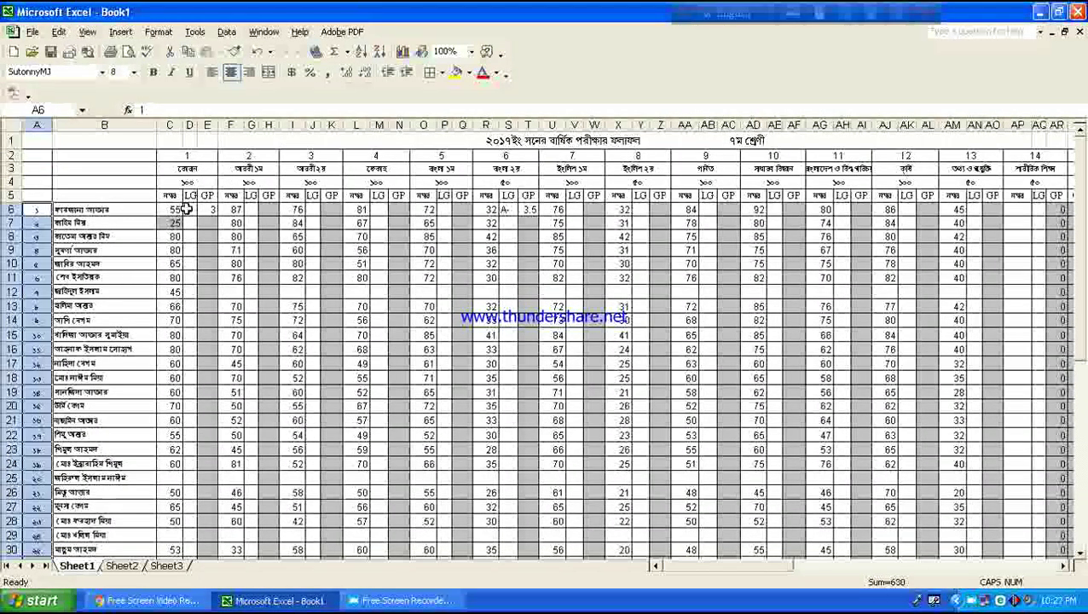
click(176, 209)
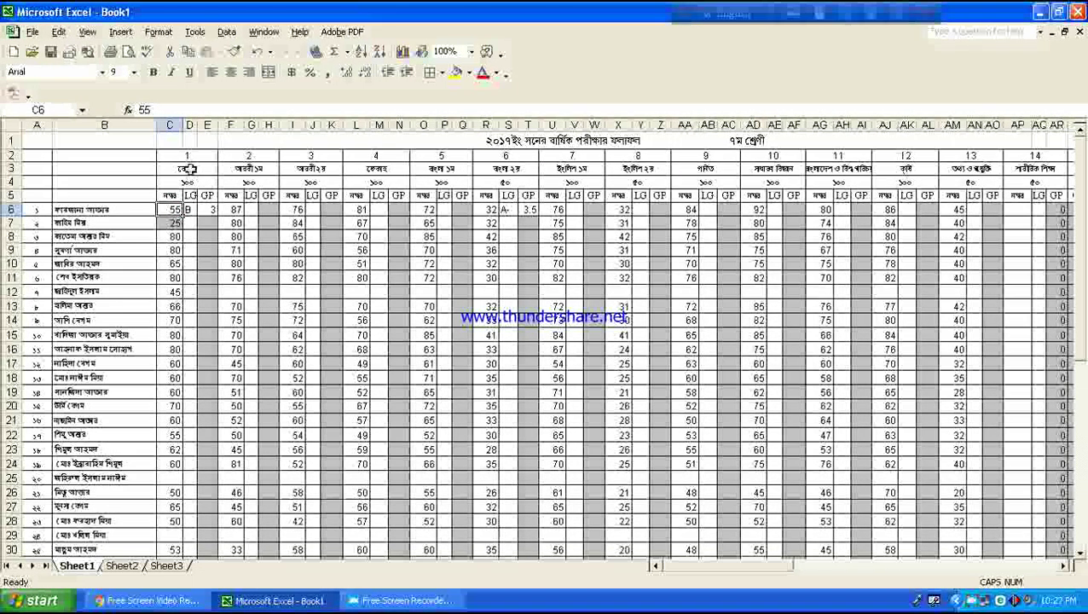
Step: Check the C3 subject heading and C4 full marks of 100, then scroll right to the Letter Grade table at AV5
click(188, 170)
click(190, 183)
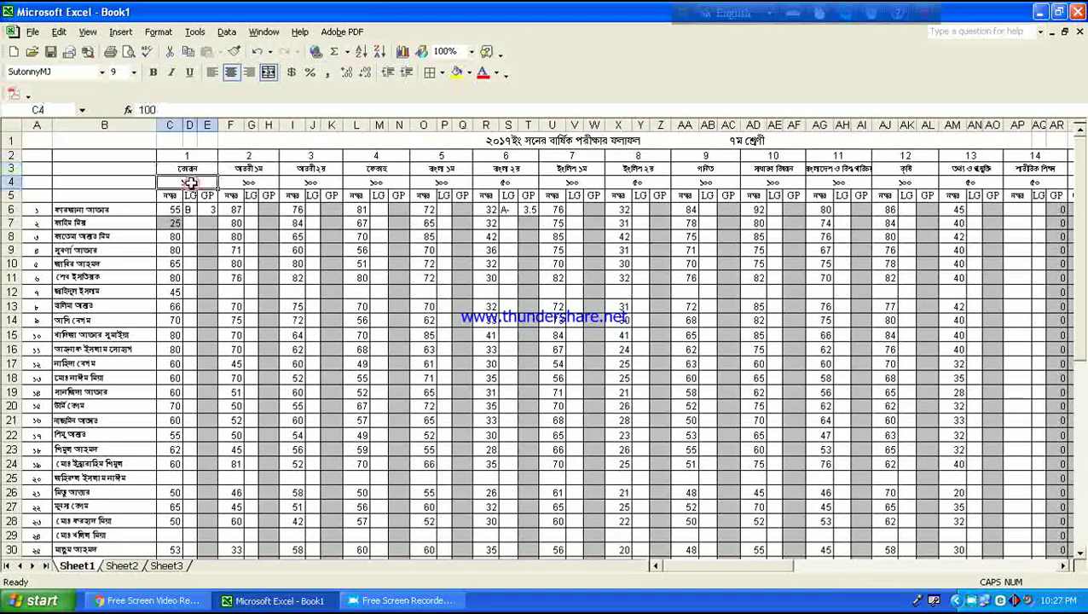
click(192, 169)
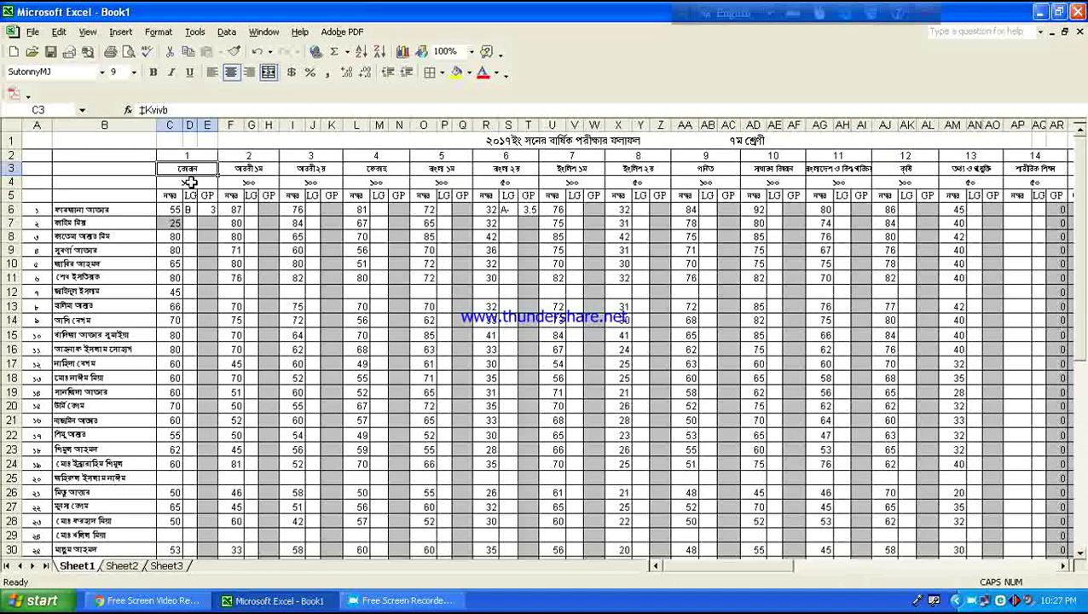
click(191, 182)
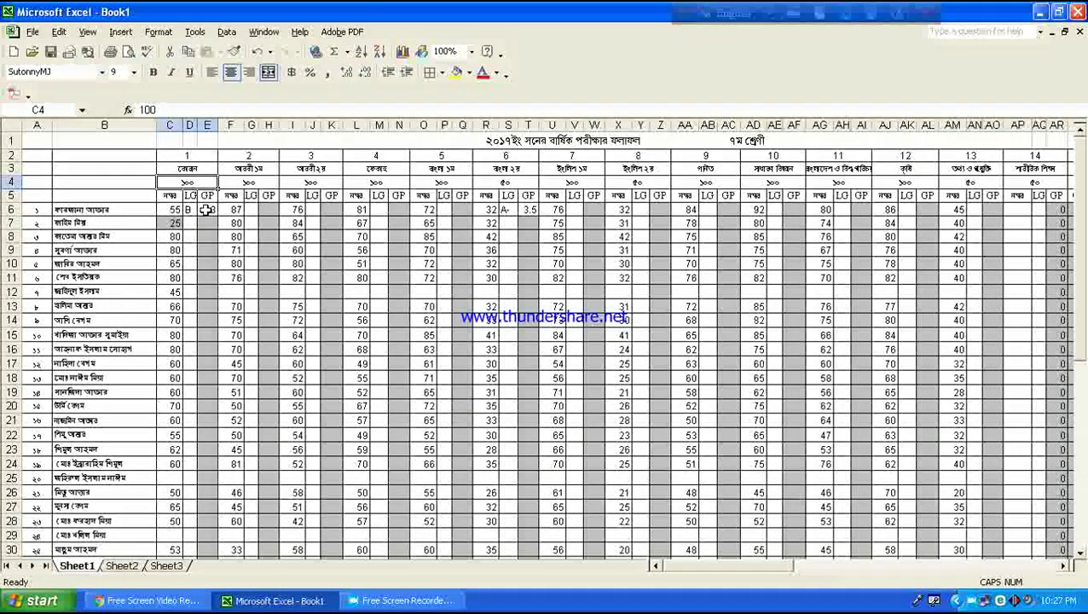
mouse_move(729, 568)
mouse_down()
mouse_move(870, 563)
mouse_move(860, 563)
mouse_up()
click(657, 197)
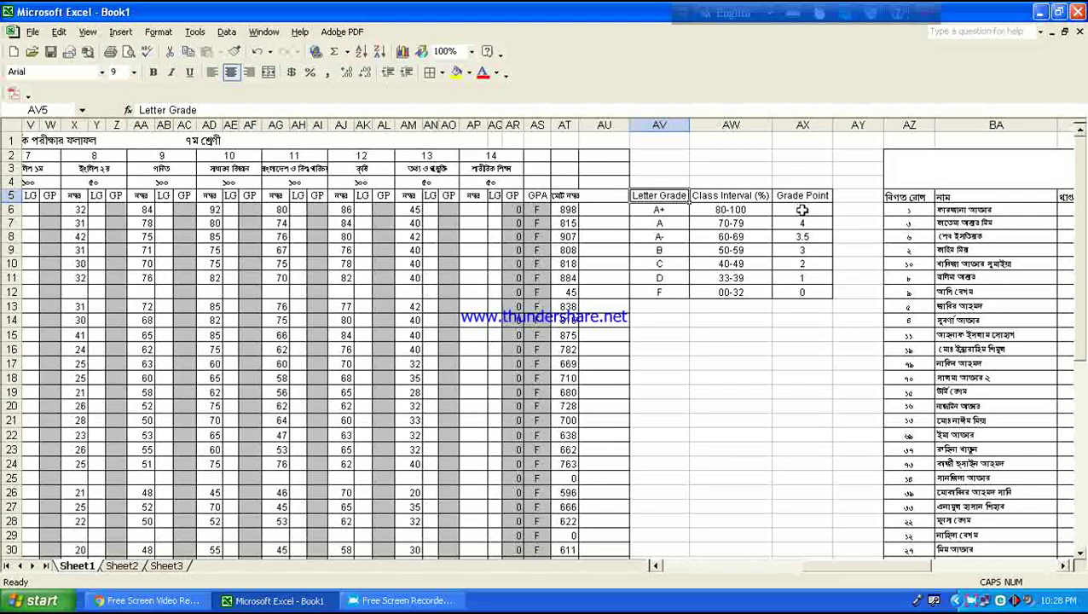
click(802, 211)
click(661, 223)
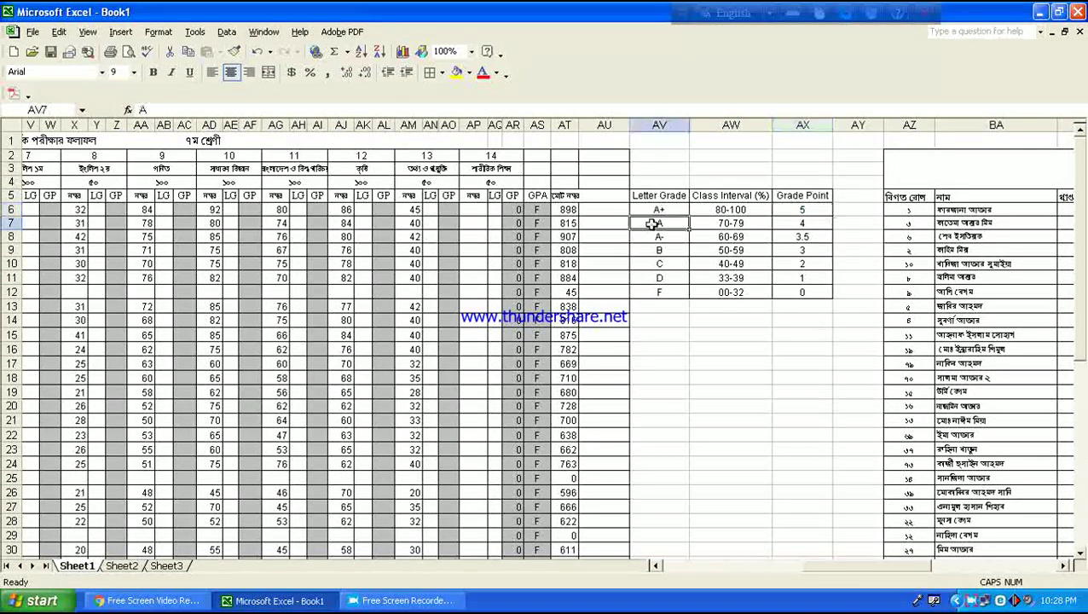
click(722, 224)
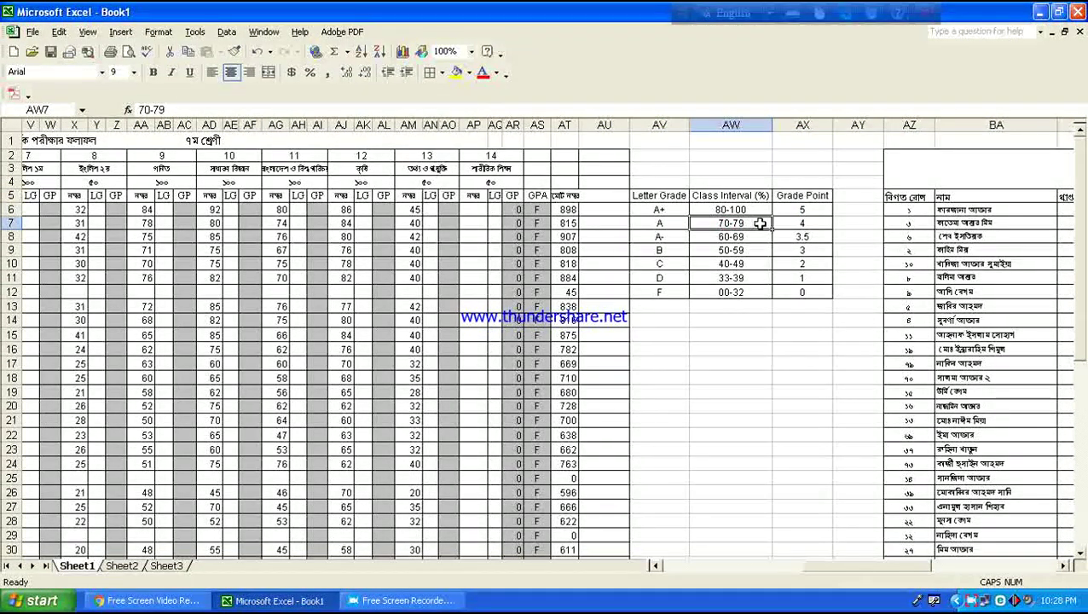
click(674, 224)
click(802, 224)
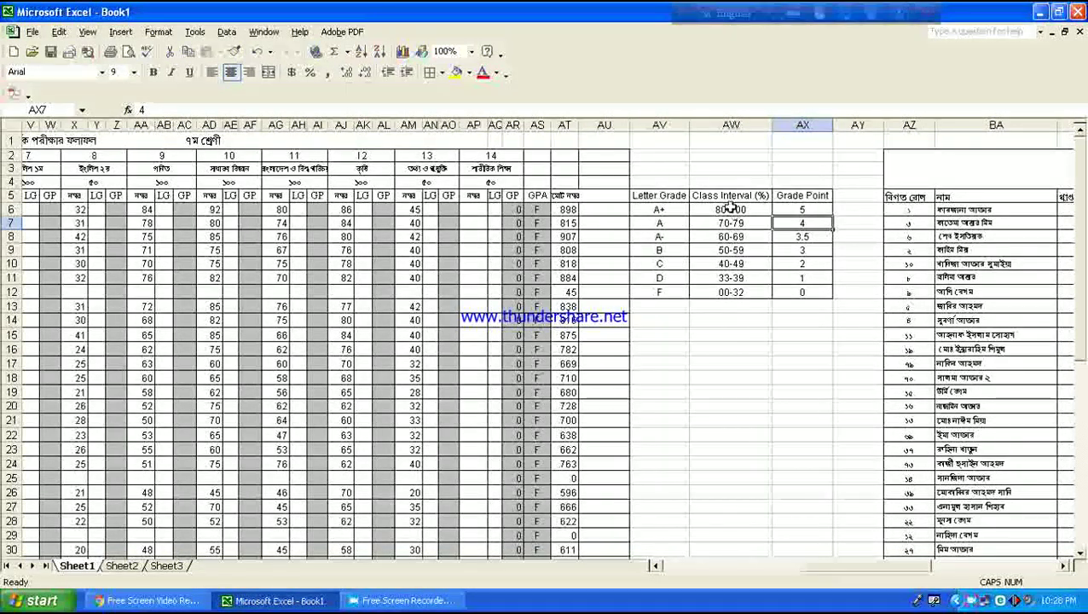
drag(728, 209, 730, 290)
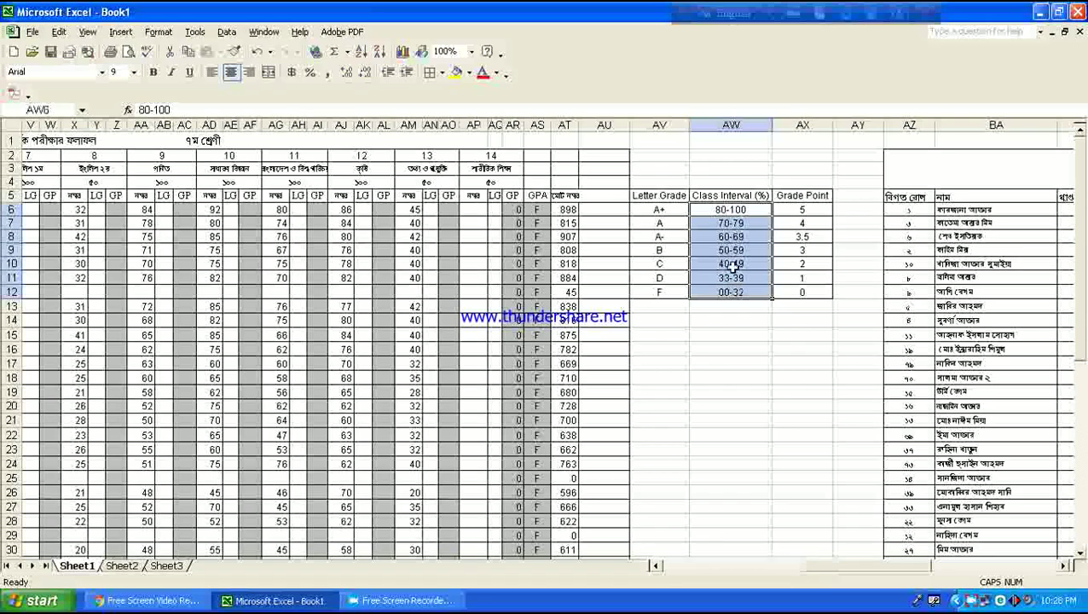
click(732, 211)
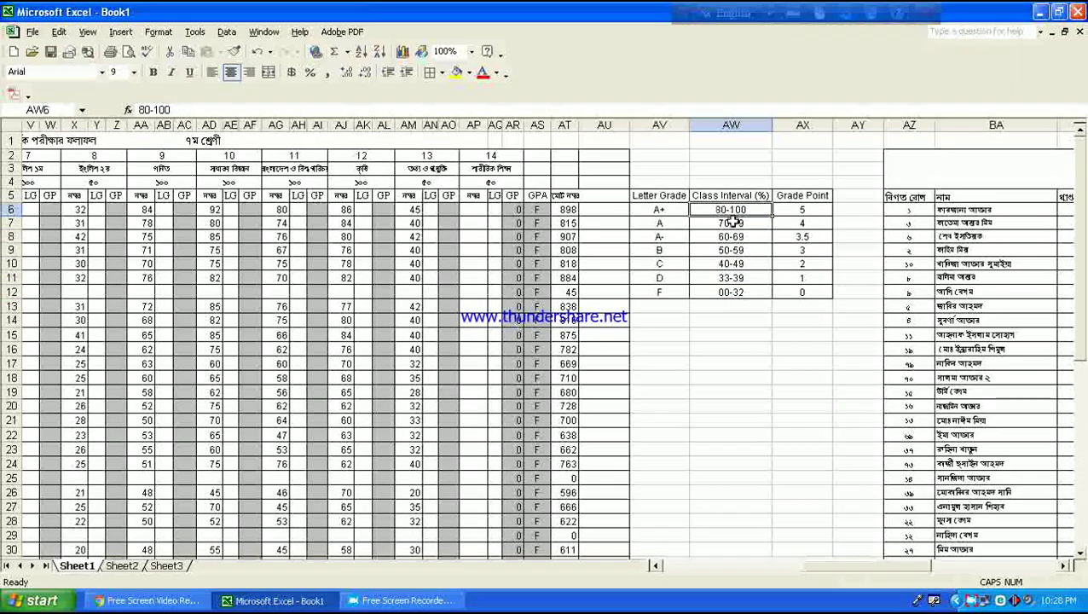
click(731, 224)
click(731, 236)
click(730, 250)
click(730, 263)
click(727, 279)
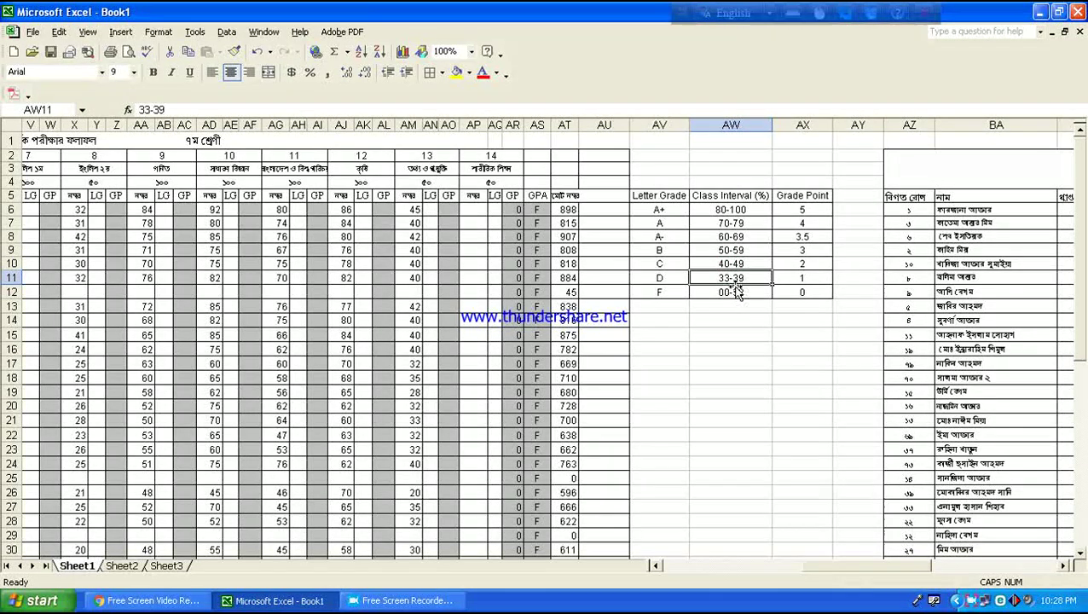
drag(842, 569, 725, 570)
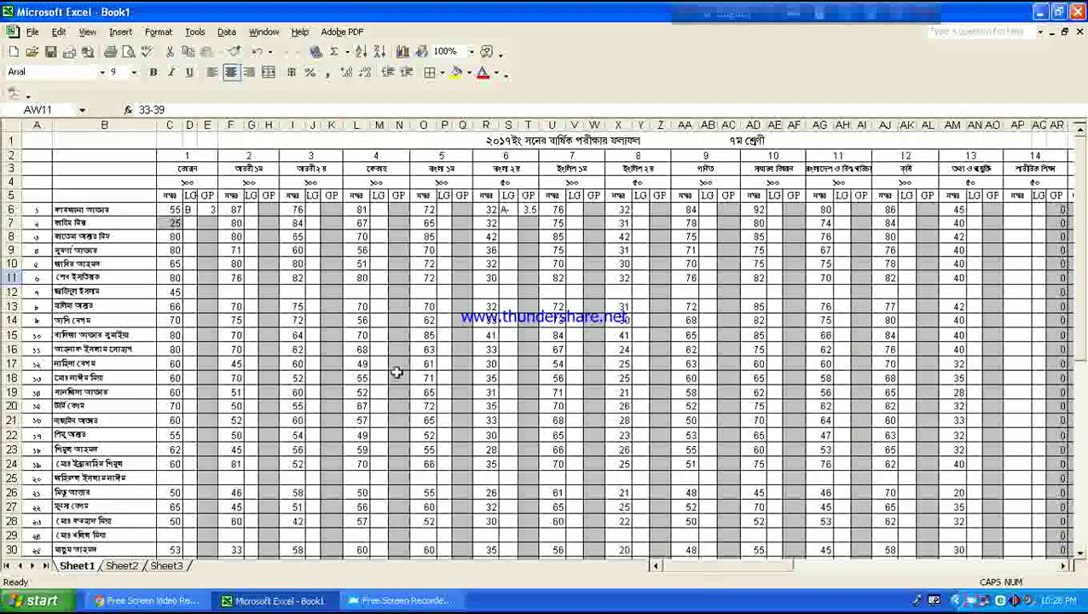
click(191, 210)
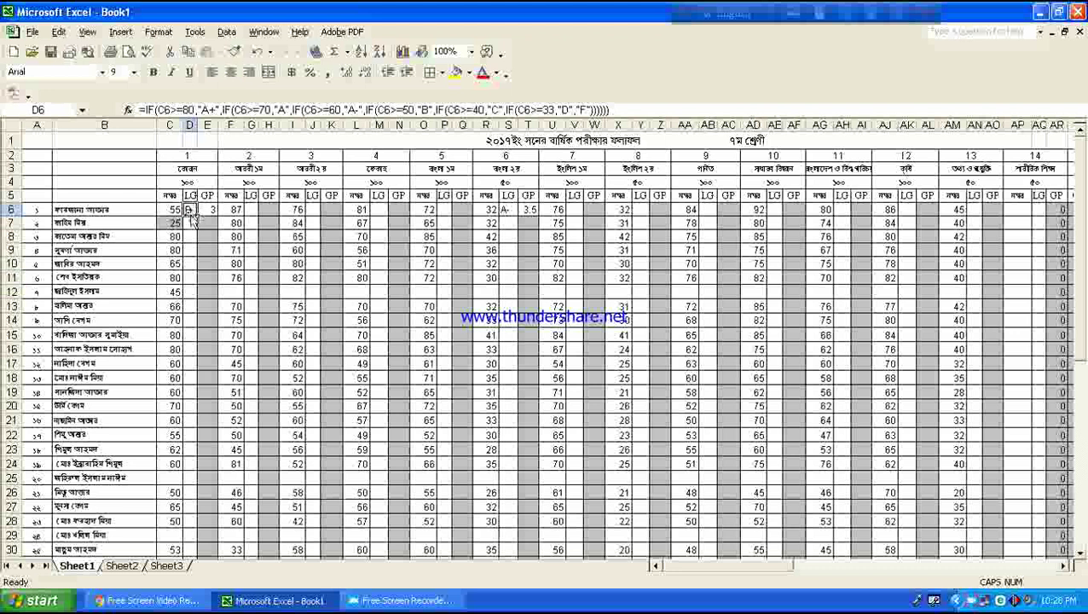
click(169, 209)
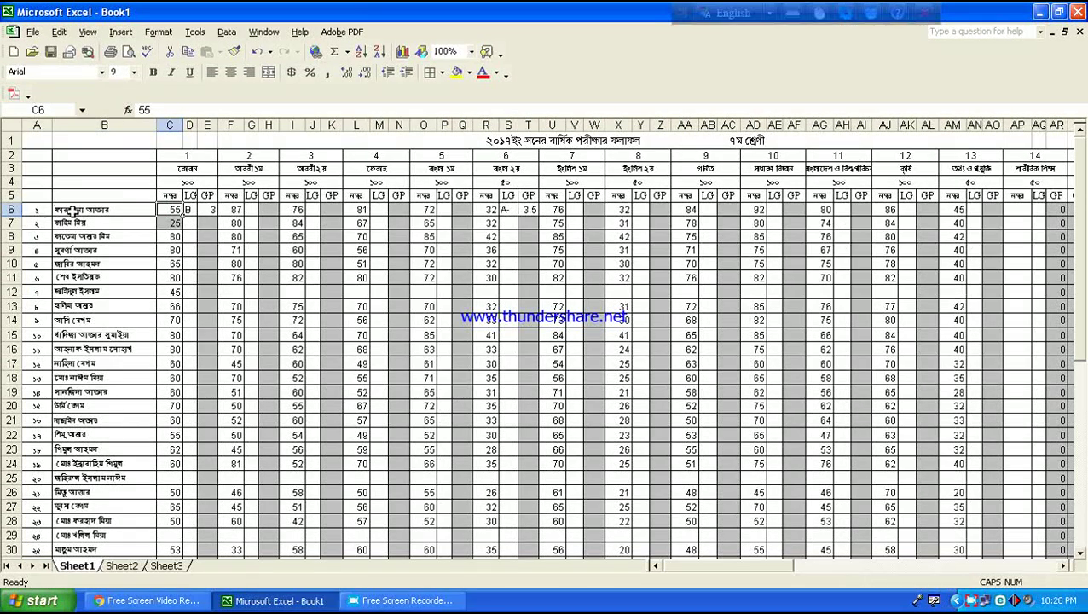
click(75, 211)
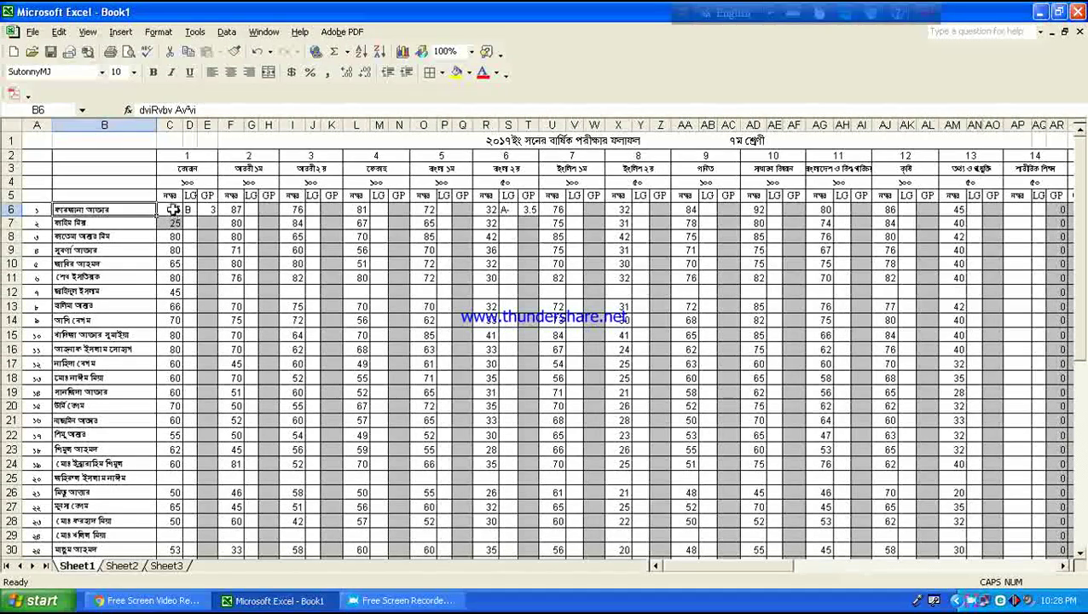
click(173, 210)
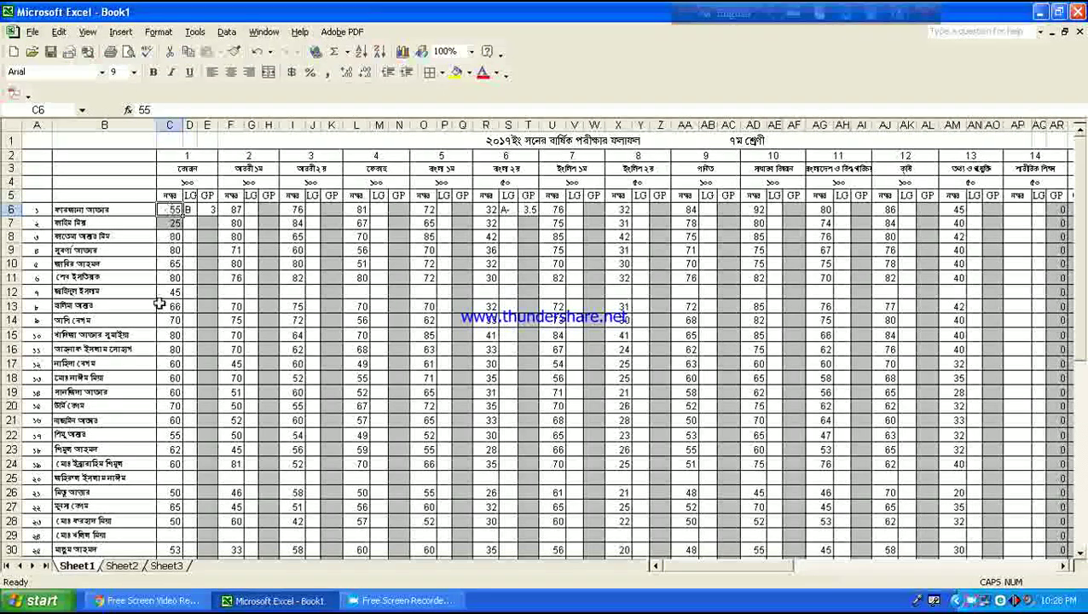
scroll(195, 445, down, 2)
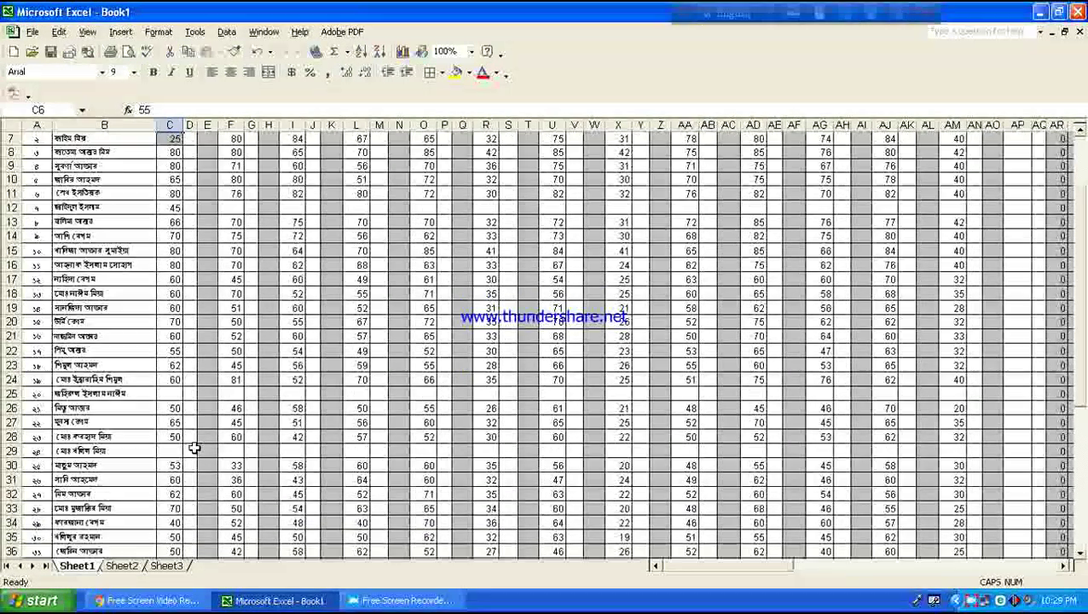
scroll(195, 446, down, 2)
scroll(194, 445, down, 2)
click(175, 439)
click(175, 413)
scroll(189, 375, up, 3)
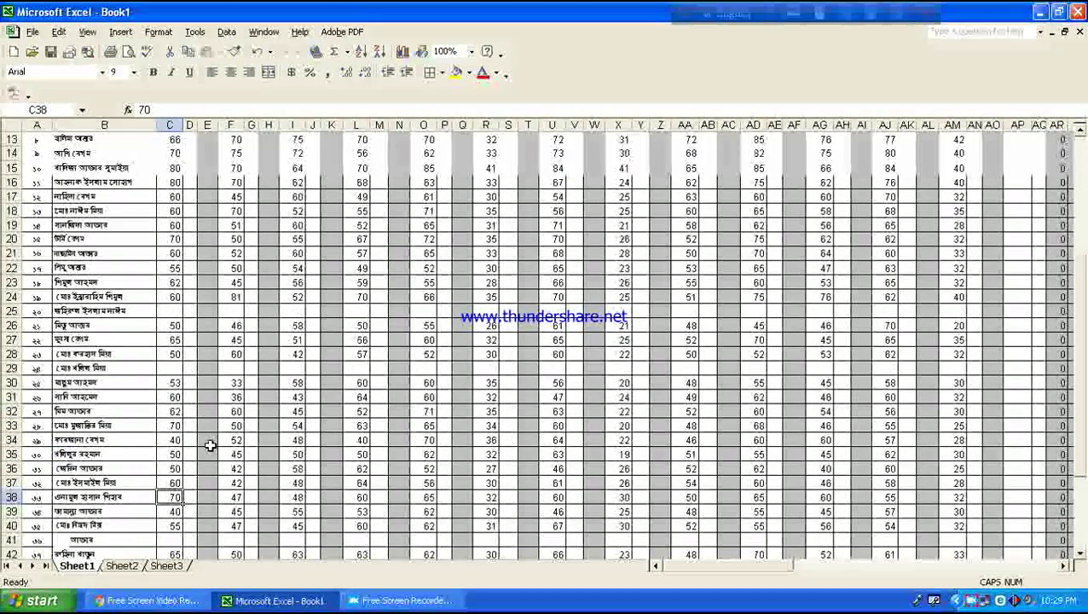
scroll(205, 441, up, 3)
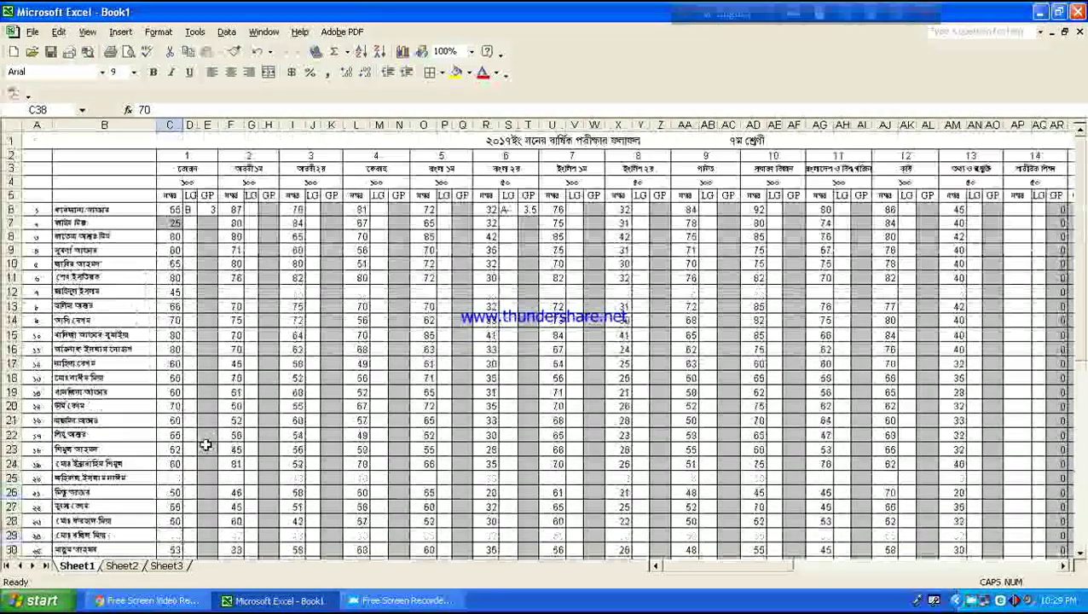
click(191, 210)
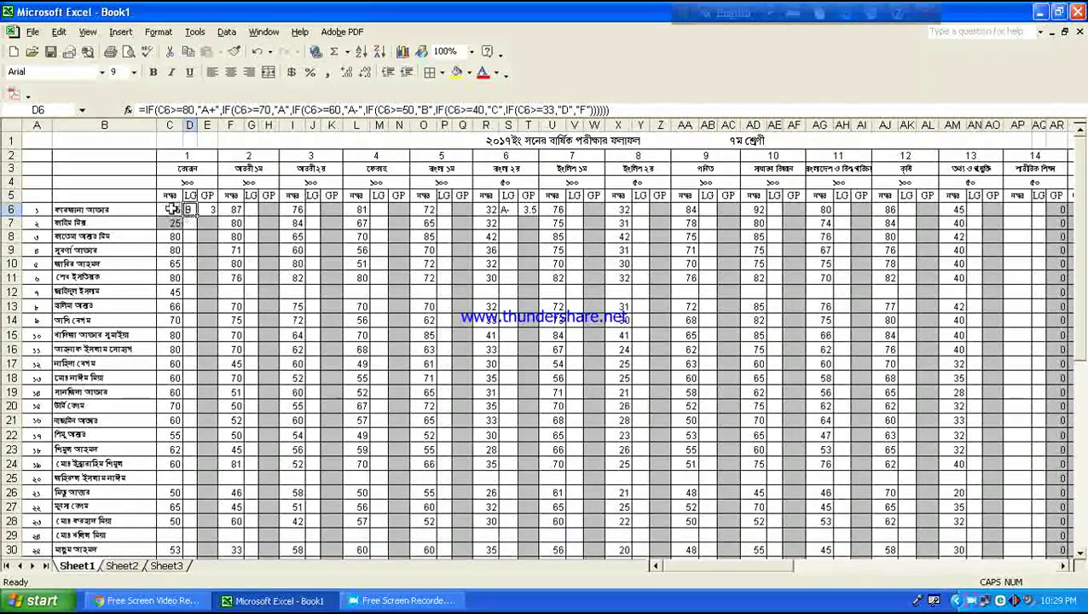
Step: Review D6's nested IF grade formula in the formula bar, then edit it directly in the cell
click(172, 210)
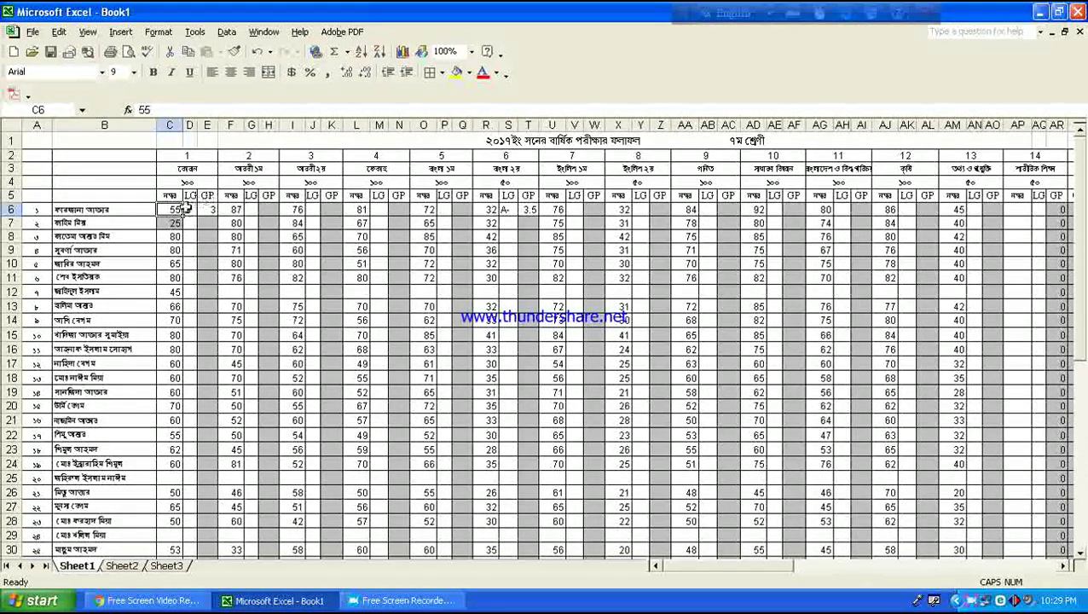
click(193, 209)
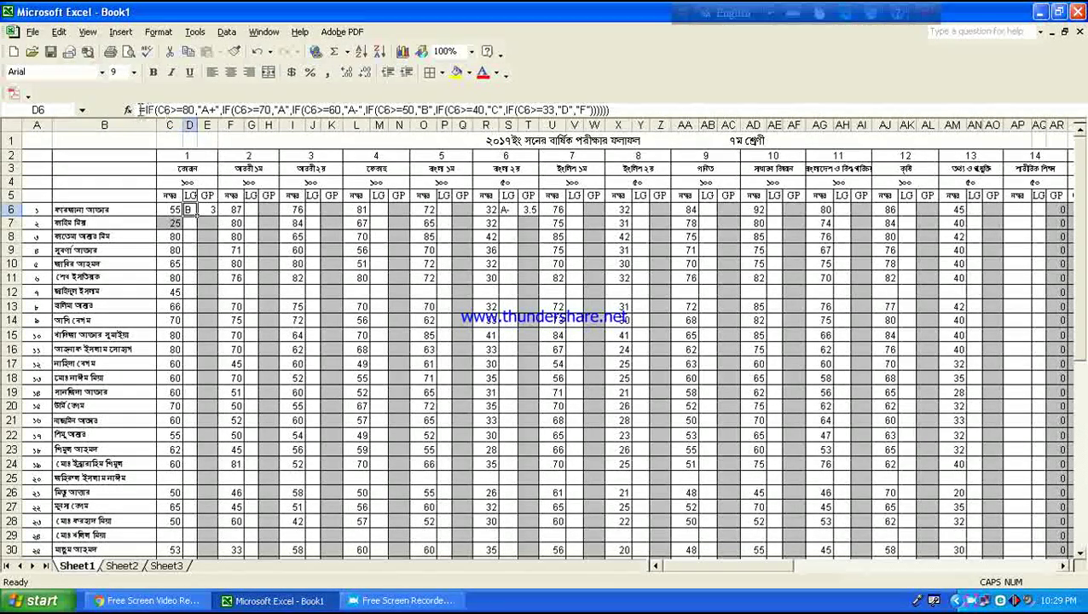
drag(140, 110, 619, 109)
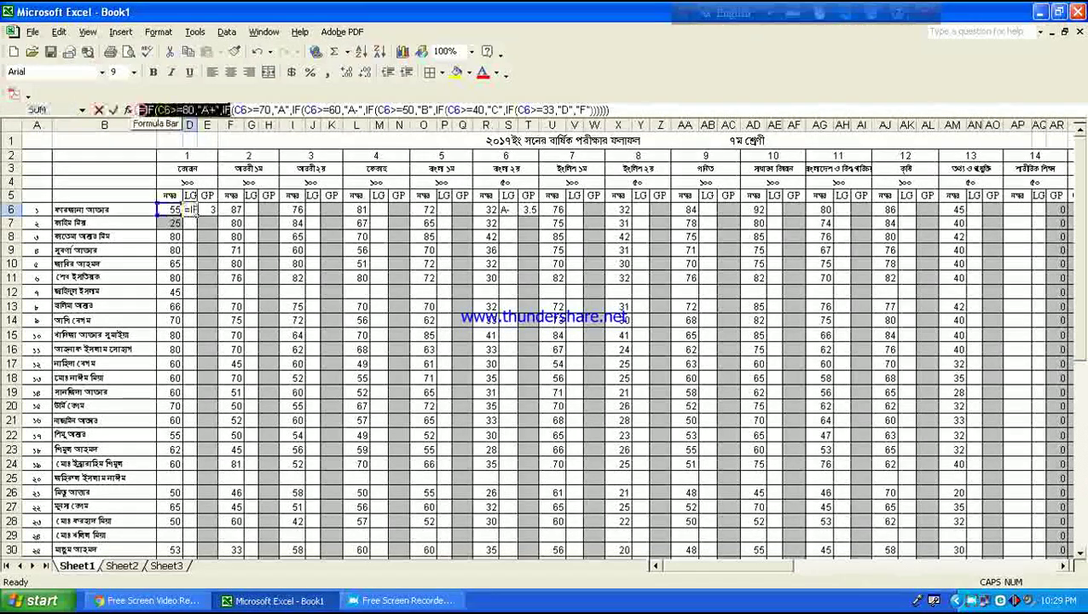
click(611, 110)
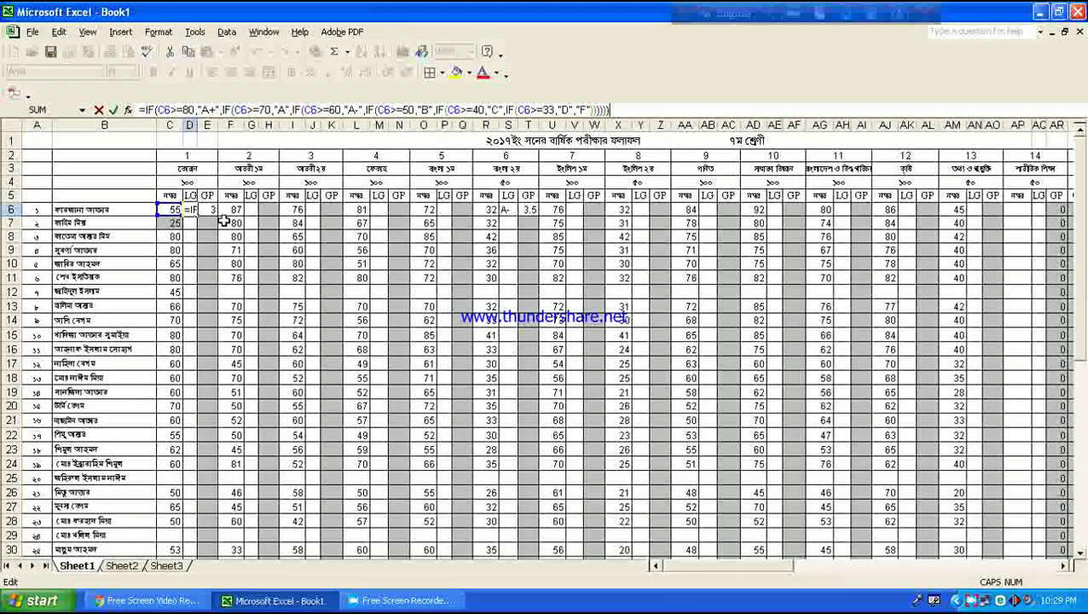
key(Return)
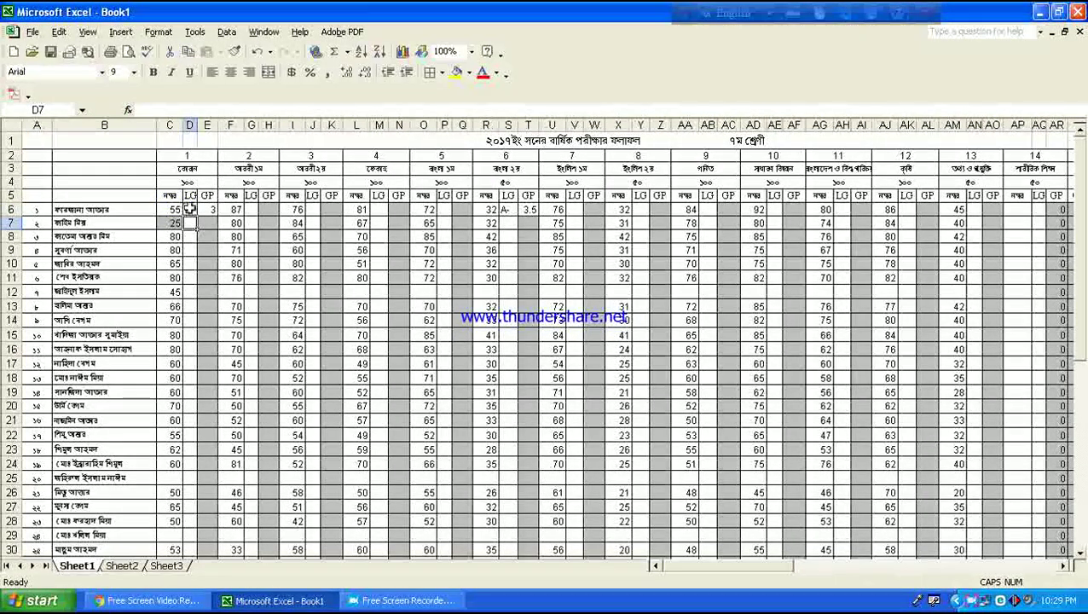
click(189, 209)
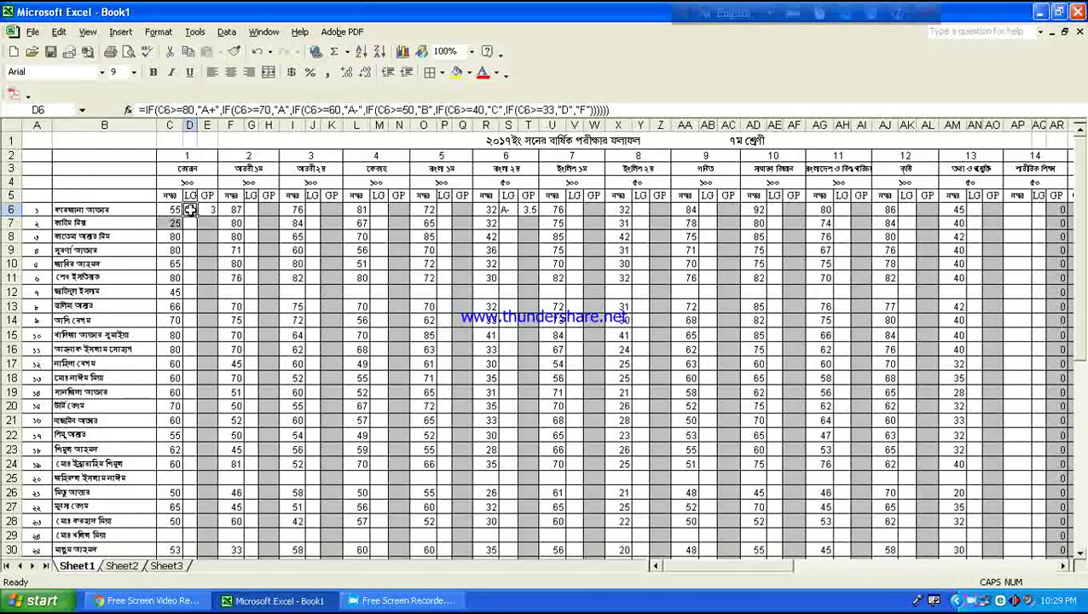
double_click(190, 209)
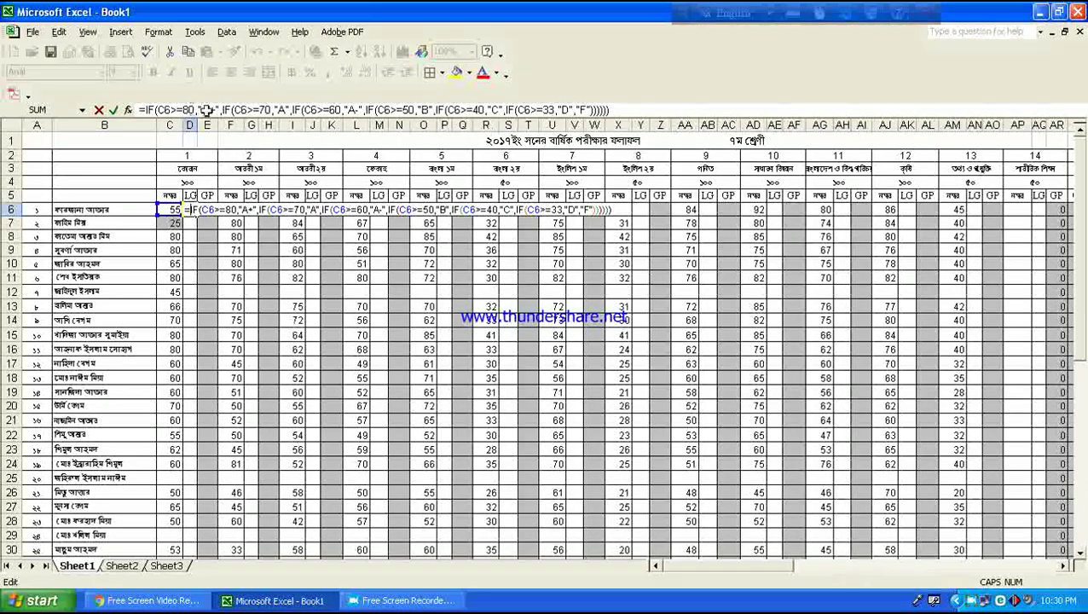
Step: Insert grade-table cell AW6 into D6's formula and commit it, producing a #NAME? error
drag(690, 564, 832, 557)
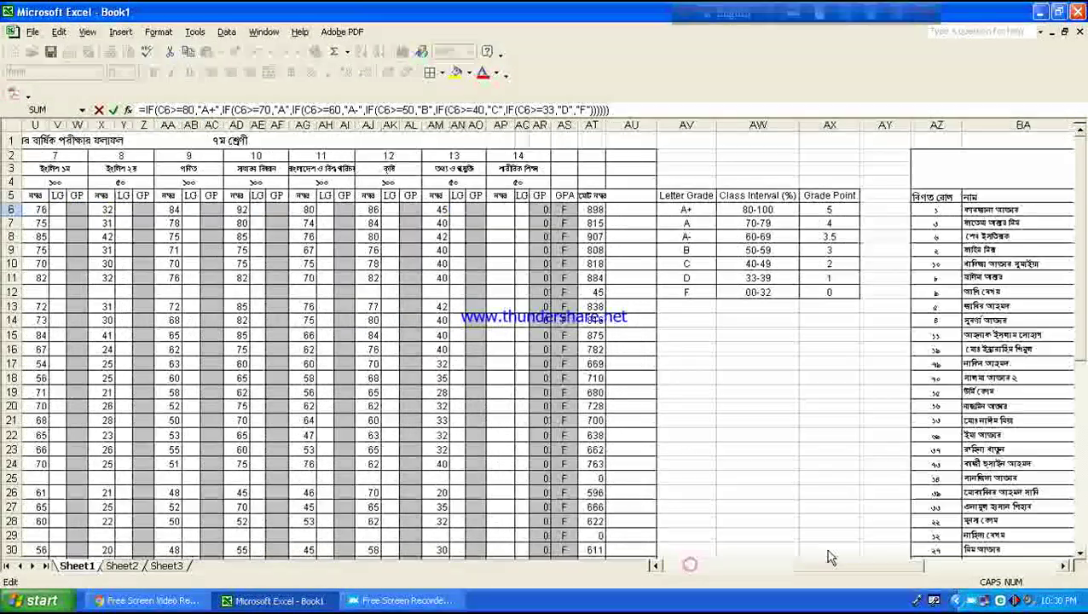
click(703, 210)
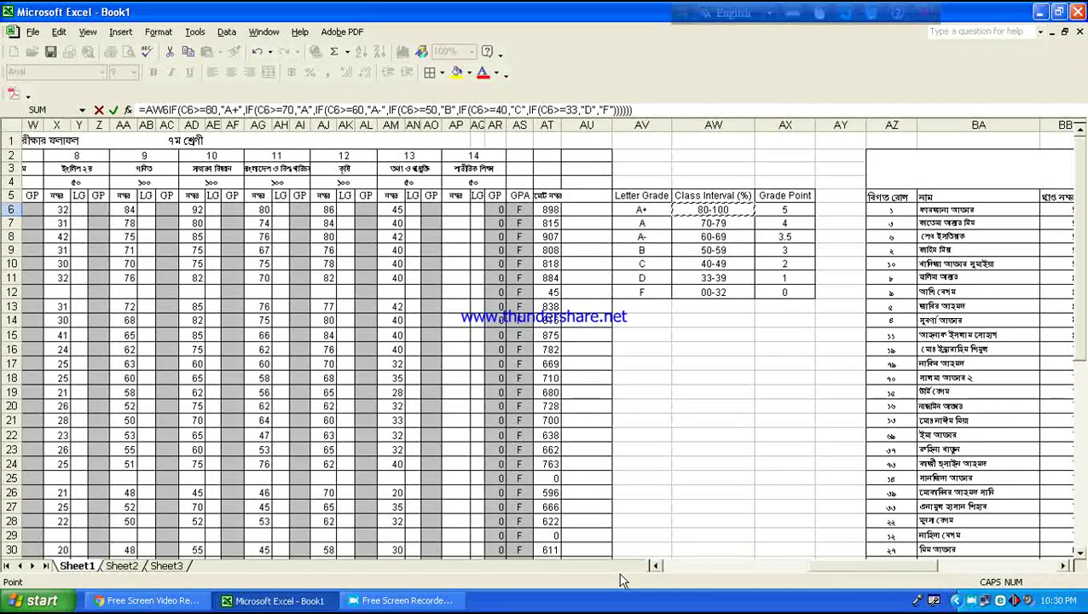
key(Return)
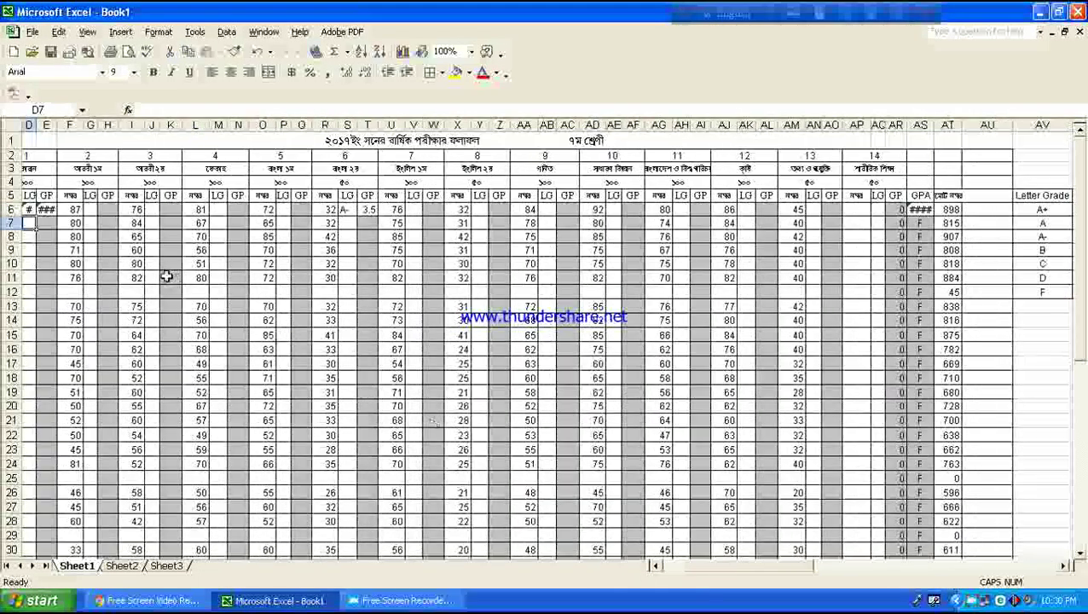
drag(687, 566, 661, 564)
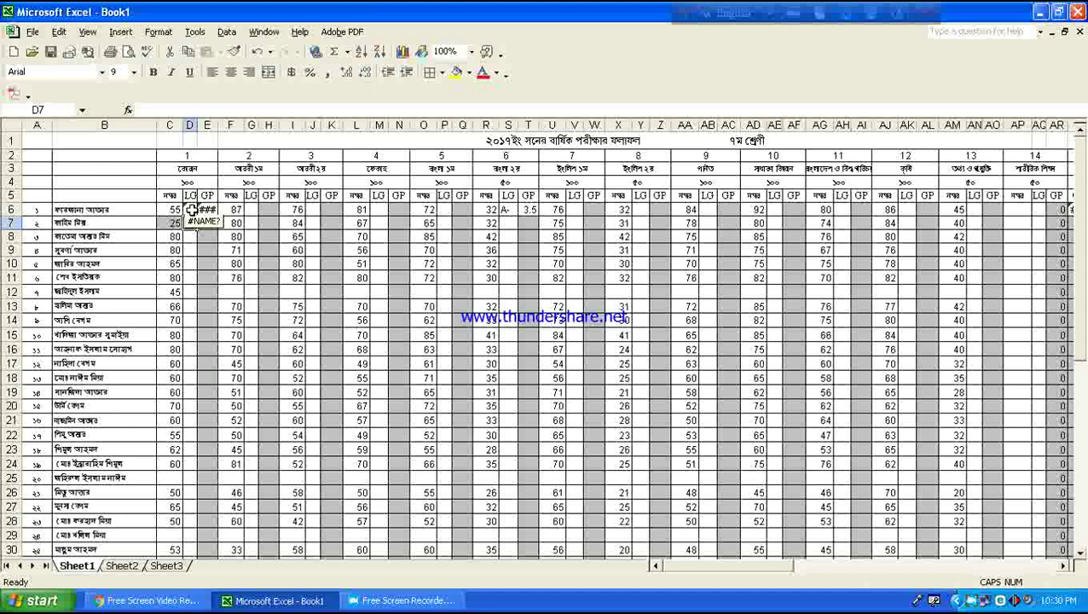
click(191, 210)
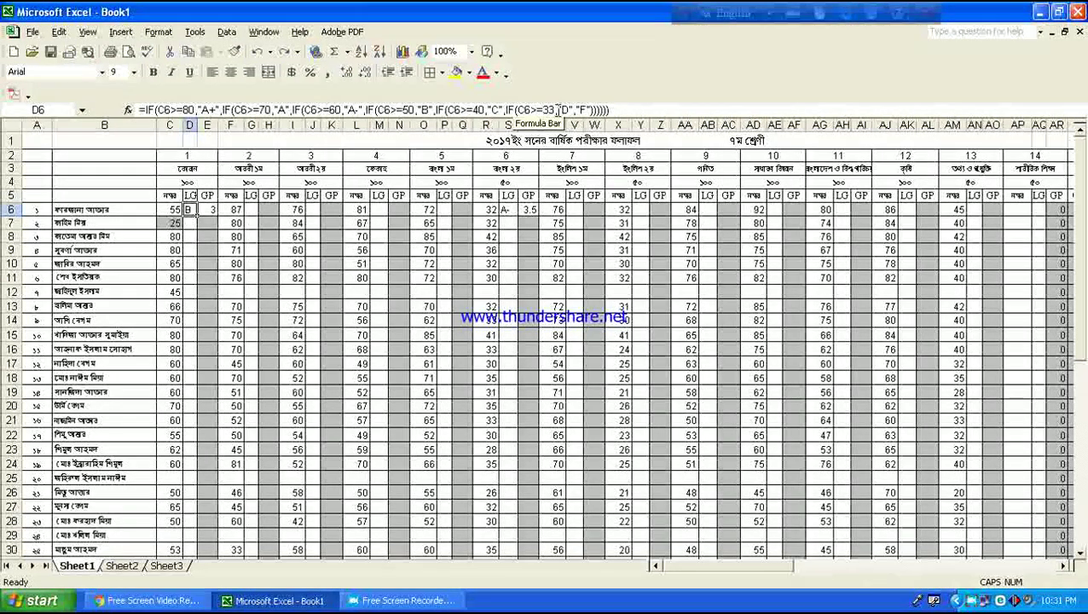
Step: Insert the missing comma between 33 and "D" so the condition reads IF(C6>=33,"D","F")
click(558, 110)
text(,)
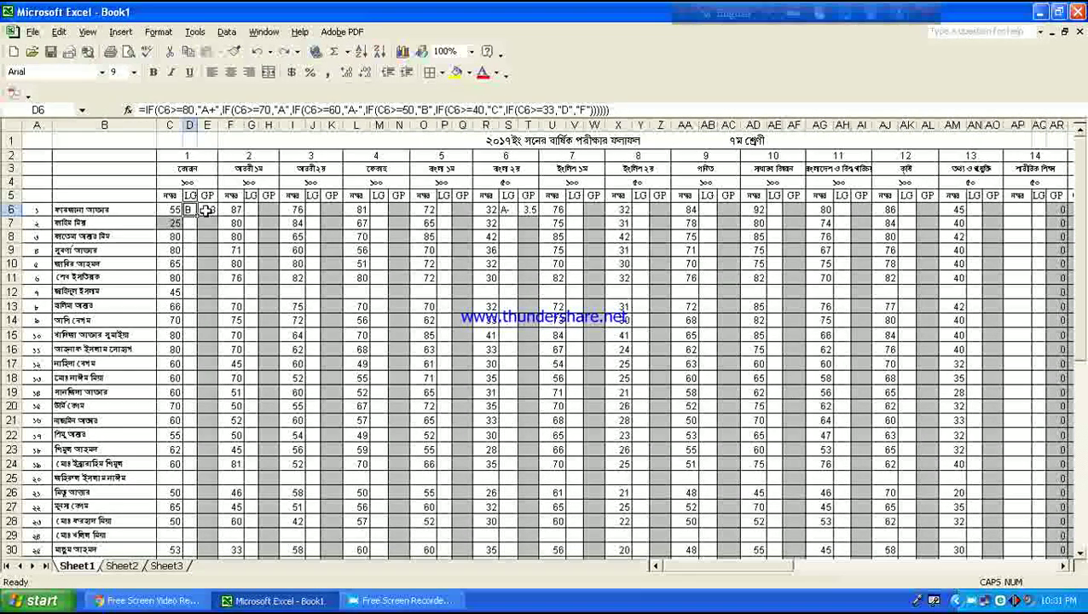
click(207, 197)
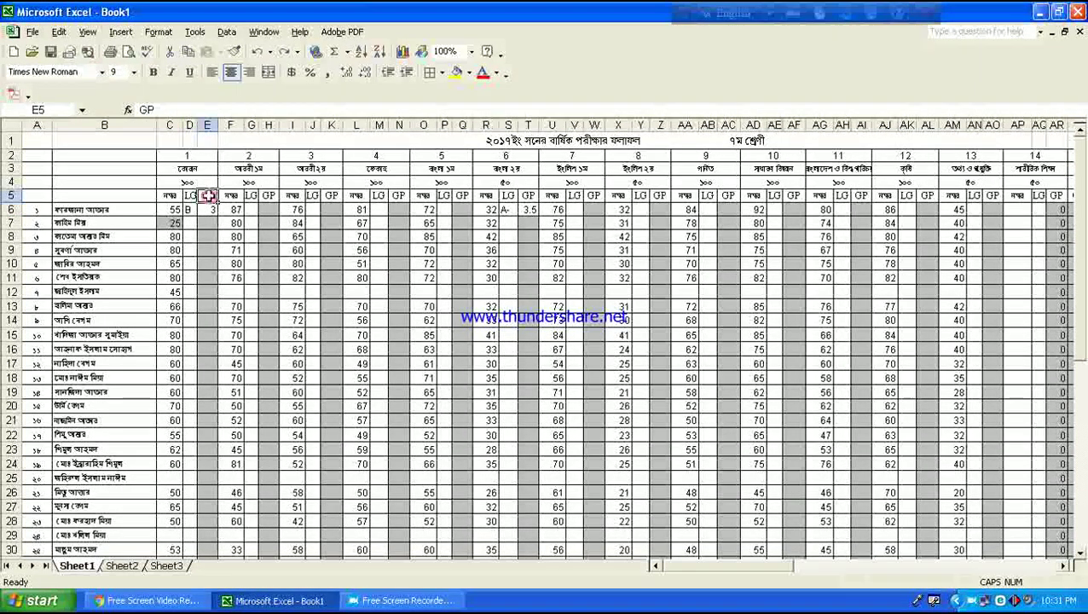
click(208, 210)
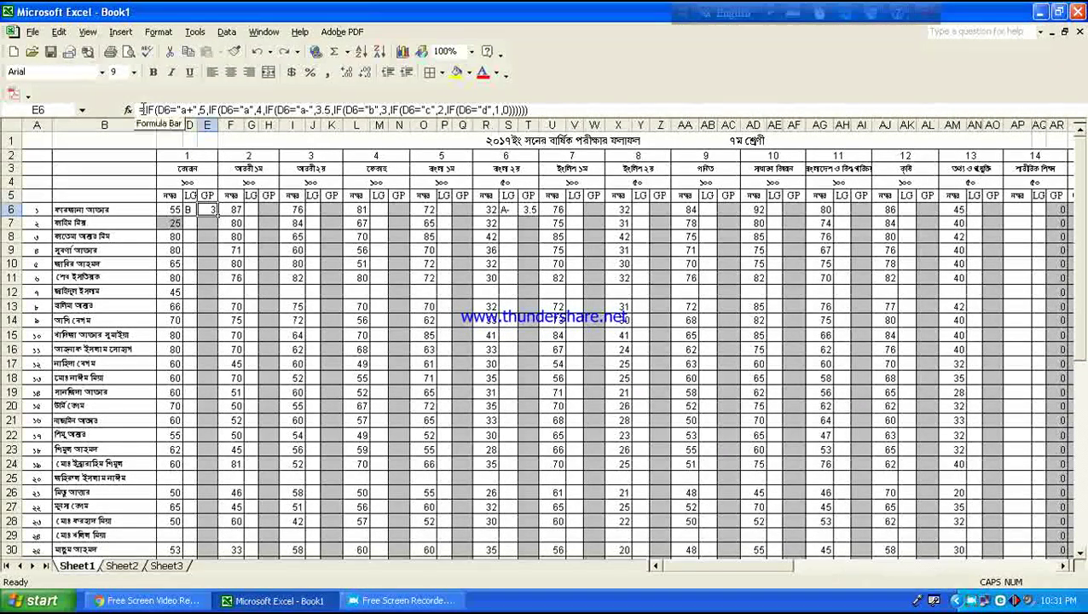
click(188, 209)
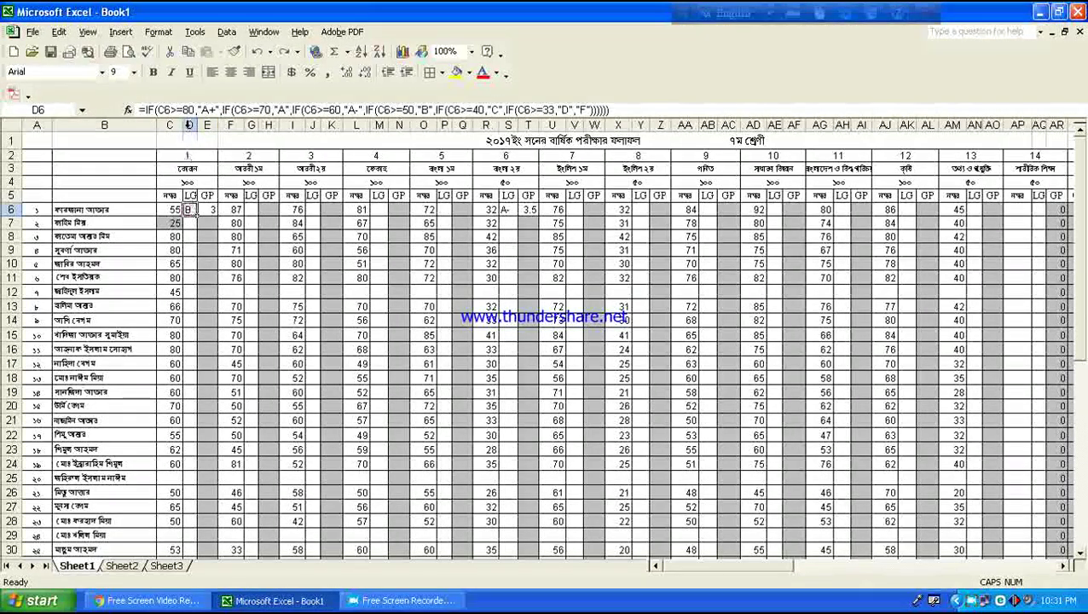
click(208, 209)
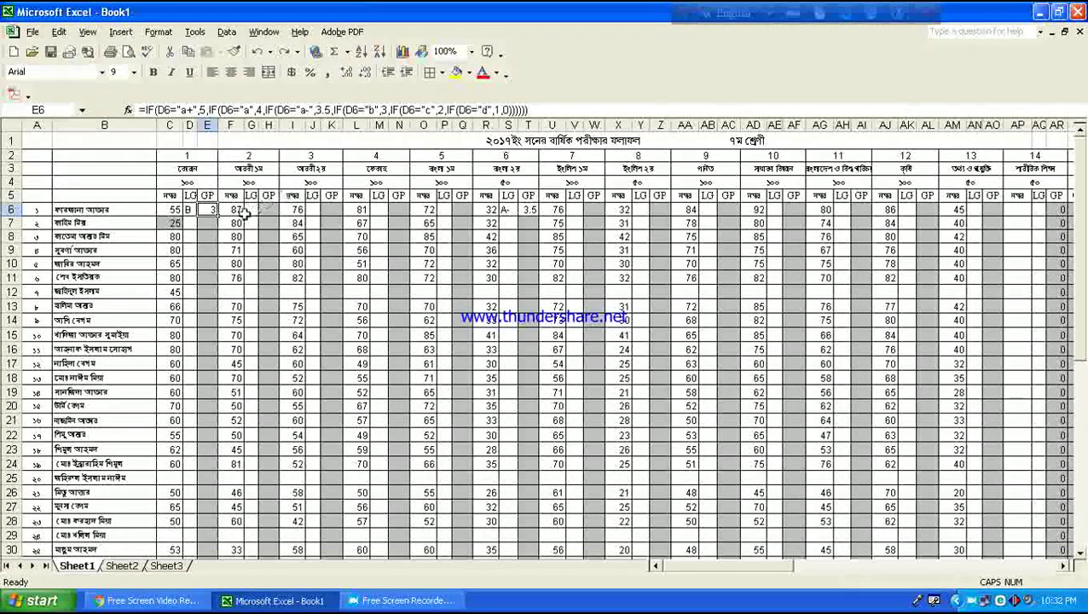
click(172, 211)
click(204, 211)
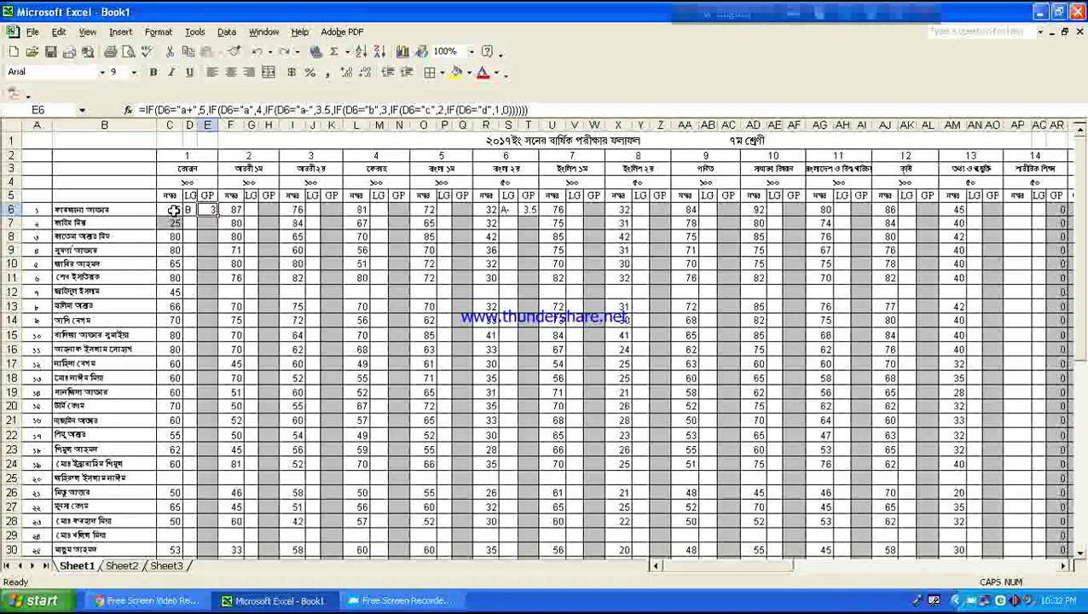
click(173, 210)
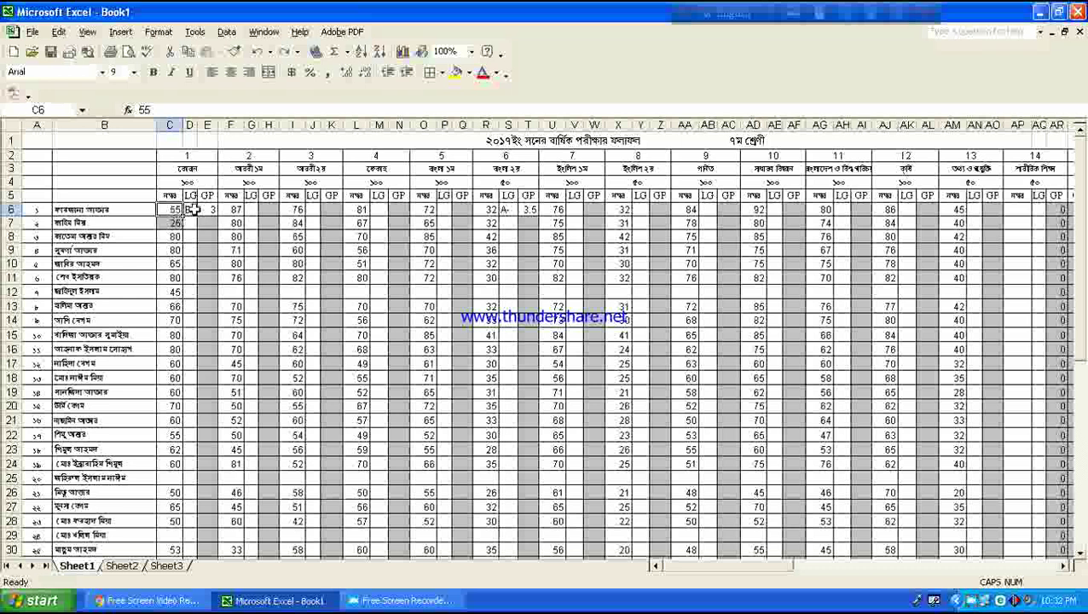
Step: Compare D6's letter-grade formula with the marks down column C
click(190, 209)
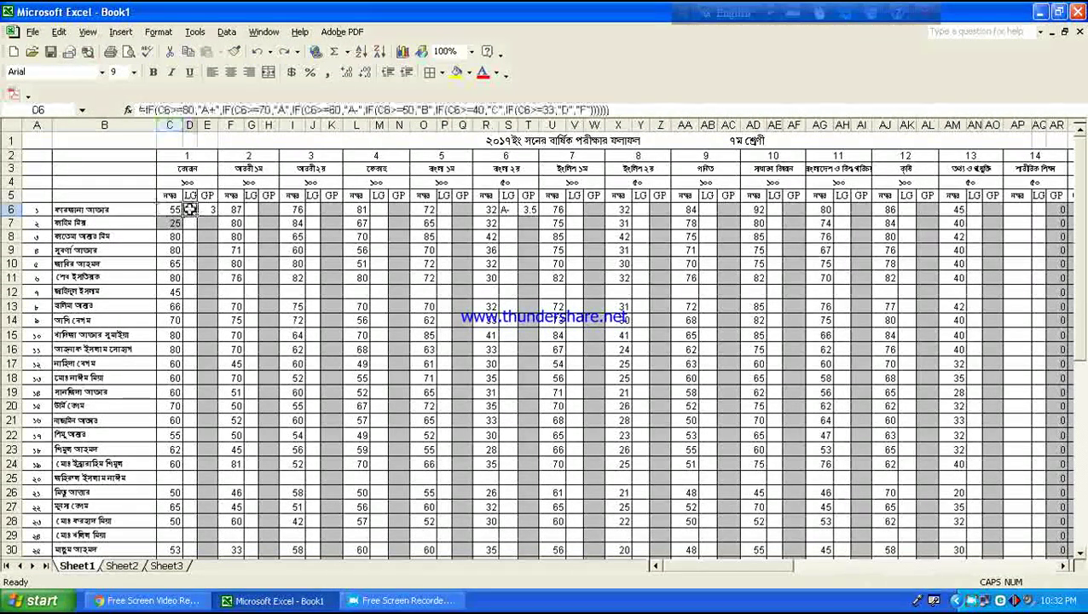
drag(171, 212, 179, 513)
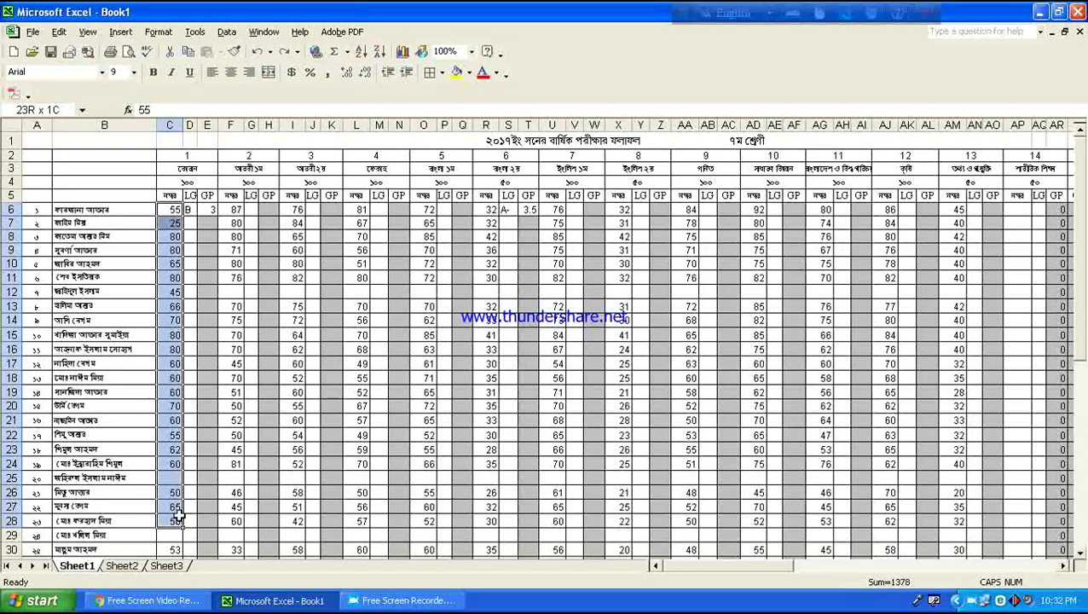
click(173, 250)
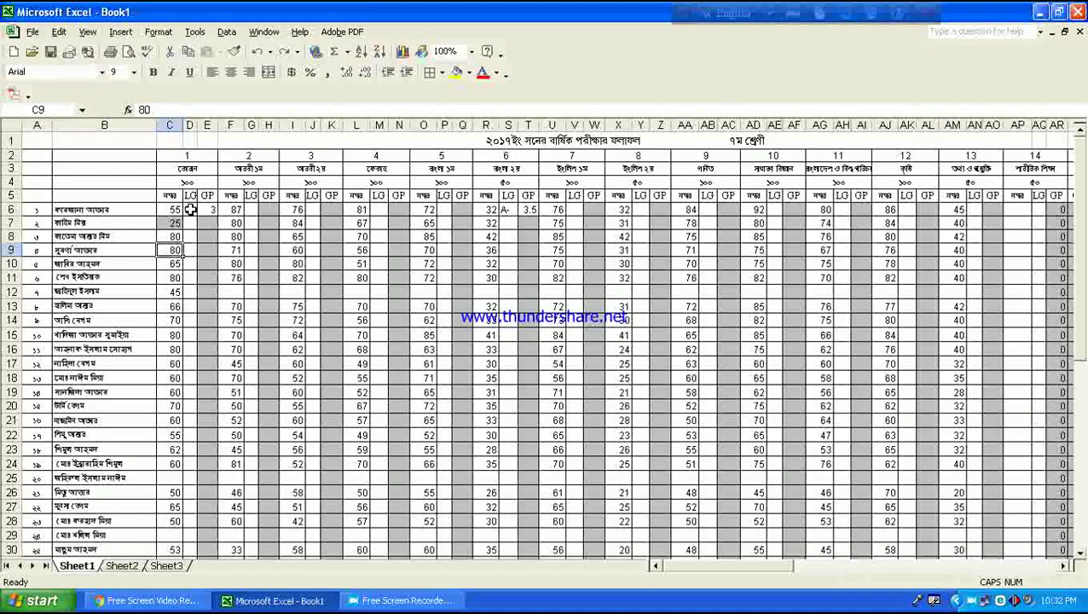
click(190, 209)
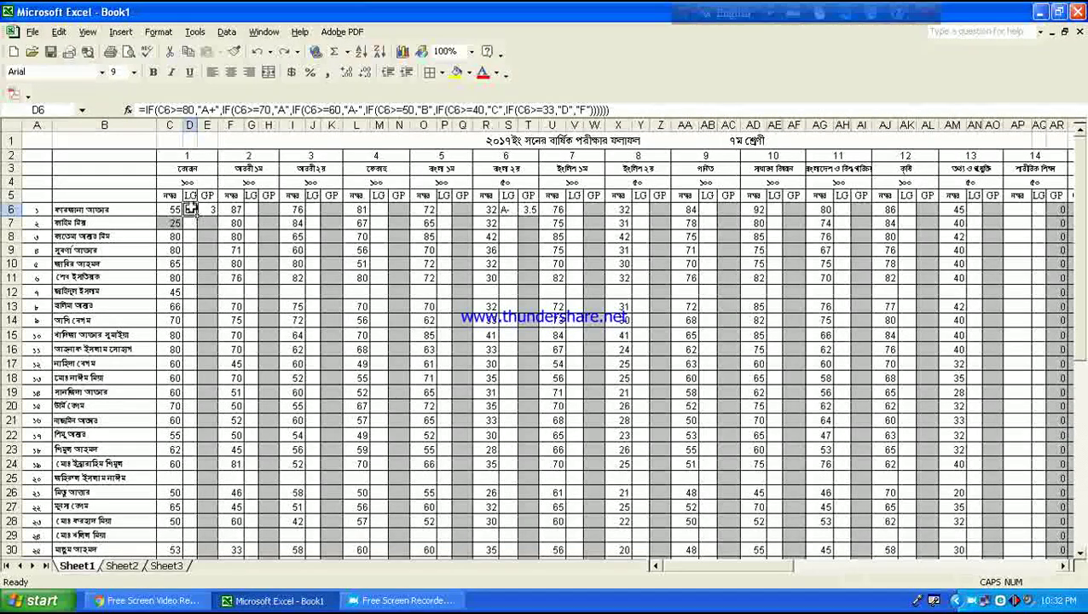
Step: Fill D6's letter-grade formula down column D to row 53
drag(196, 215, 196, 554)
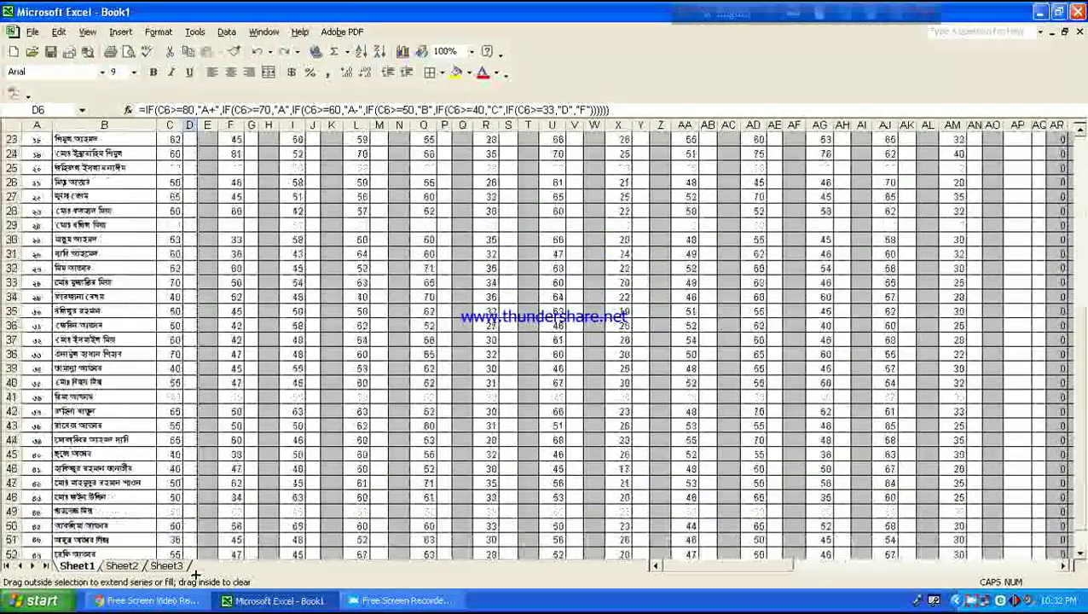
drag(196, 553, 196, 499)
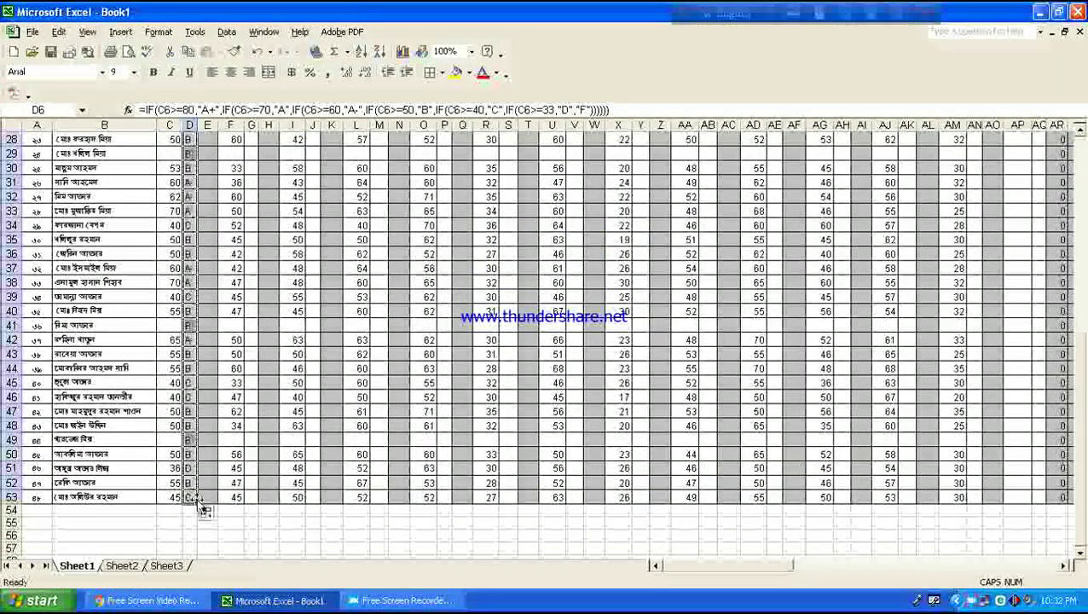
scroll(248, 304, up, 4)
scroll(247, 303, up, 5)
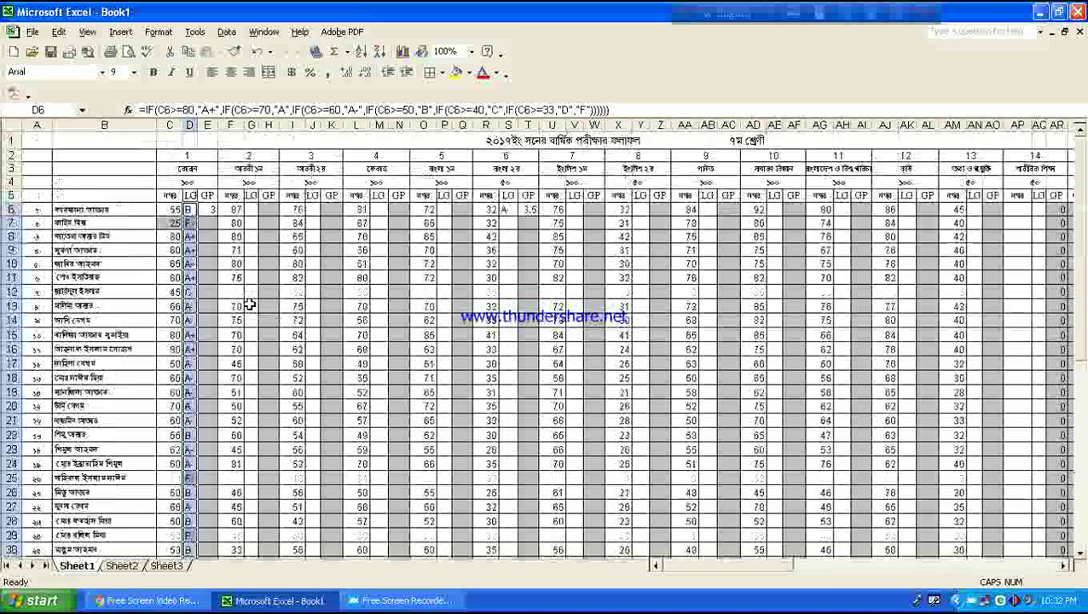
click(191, 209)
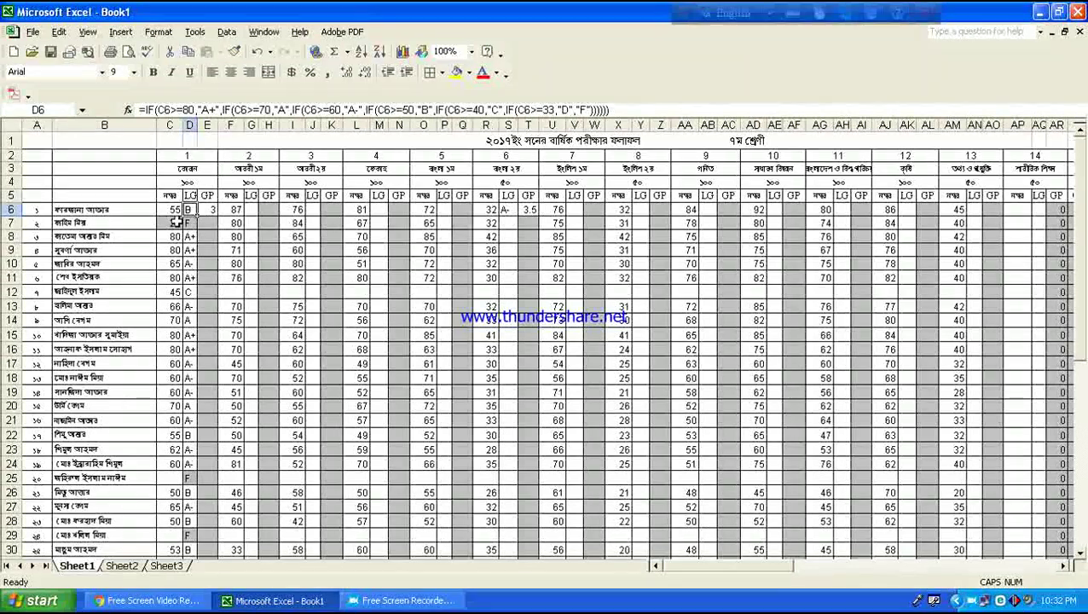
click(173, 223)
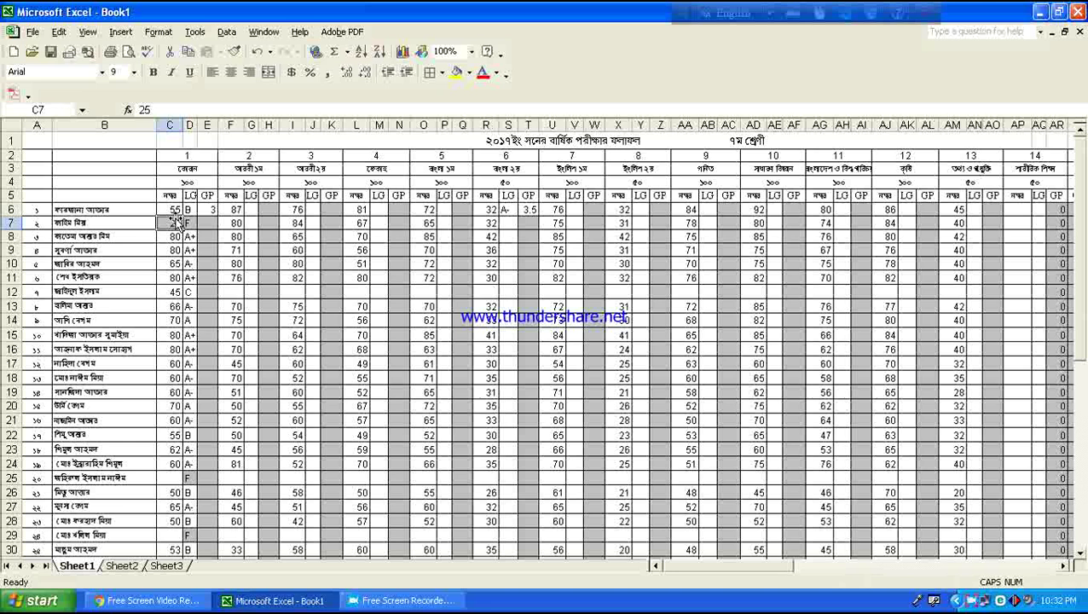
click(190, 223)
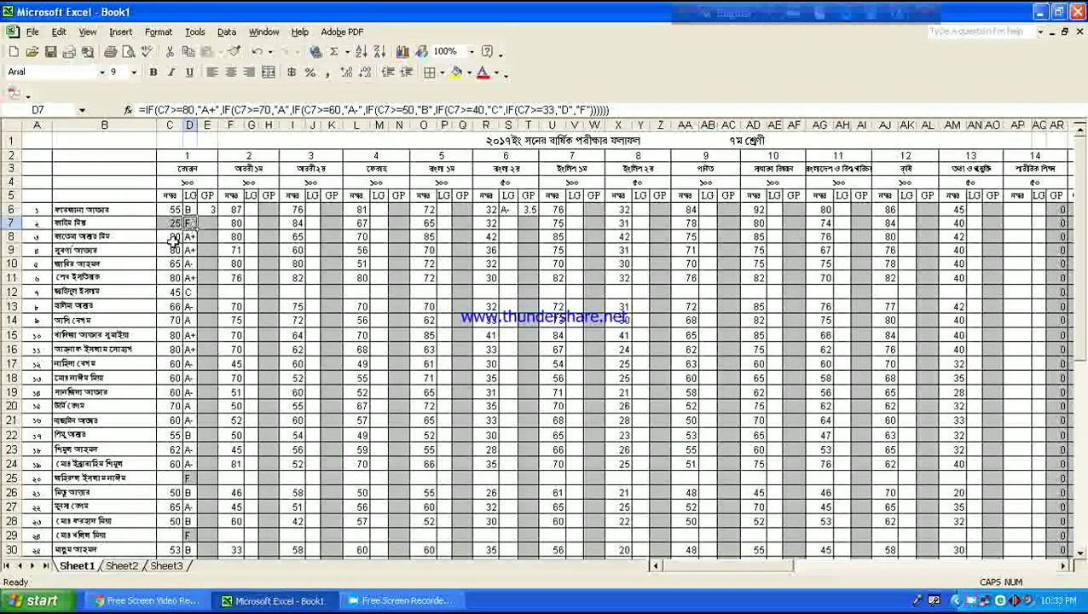
click(174, 239)
click(189, 238)
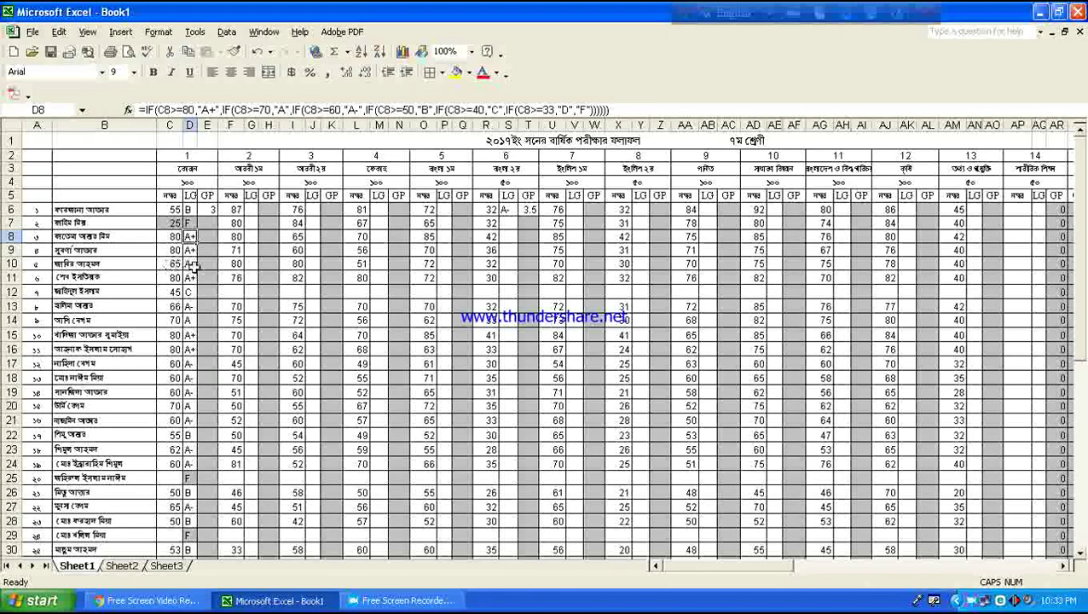
click(189, 265)
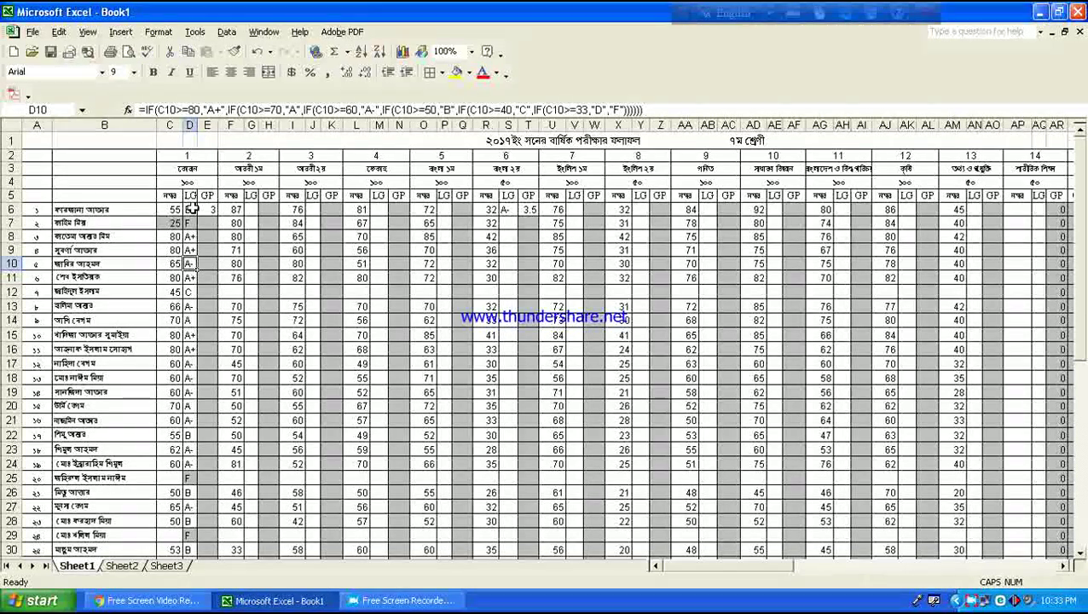
click(193, 209)
drag(199, 215, 199, 550)
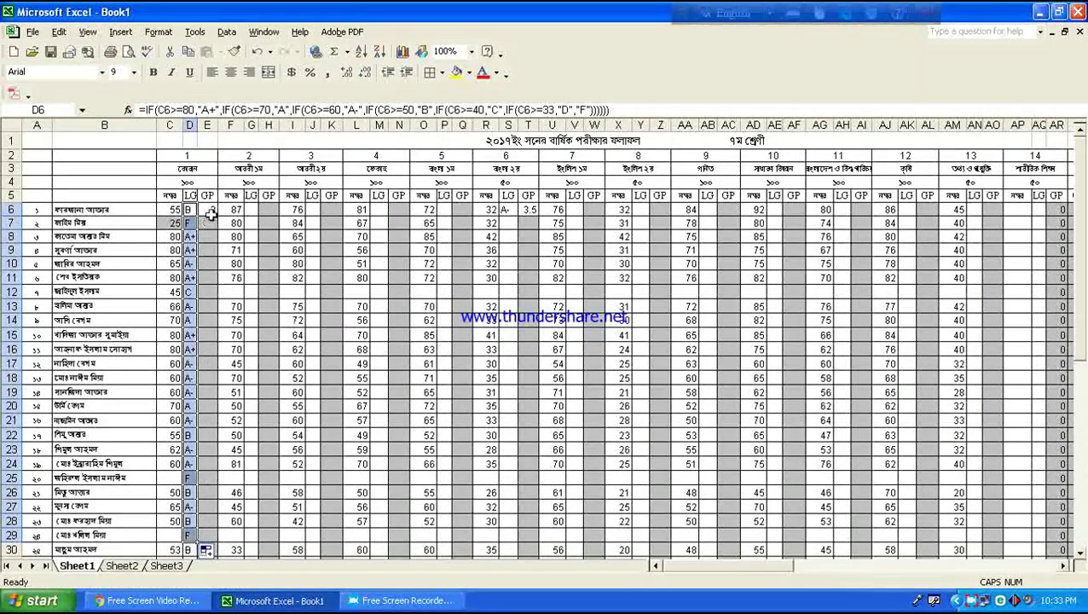
click(209, 209)
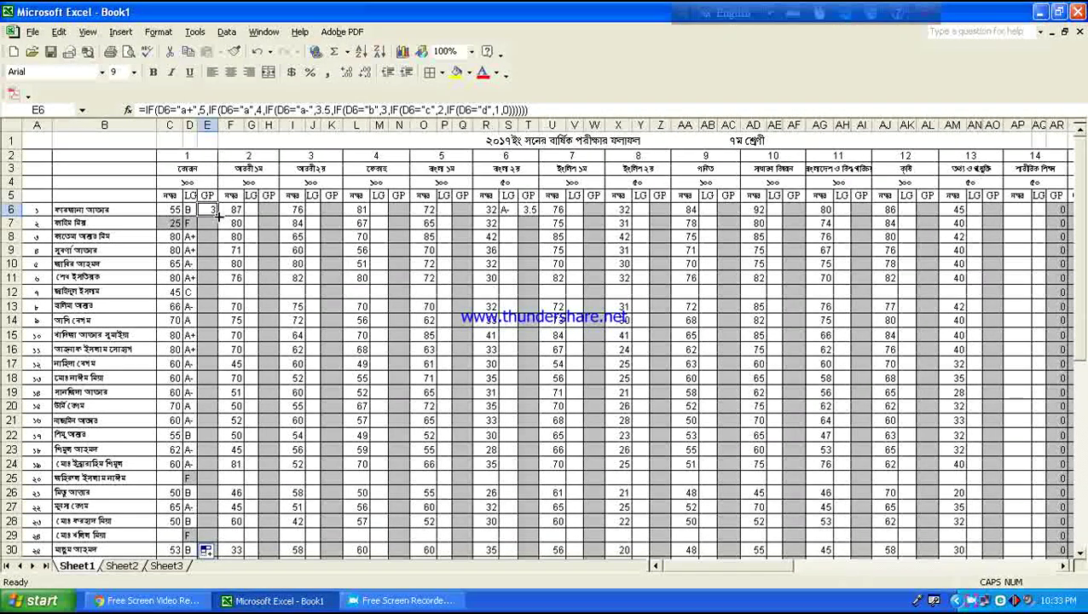
Step: Fill E6's grade-point formula down column E for every student
mouse_move(219, 216)
mouse_down()
mouse_move(210, 573)
mouse_move(216, 544)
mouse_up()
scroll(263, 320, up, 2)
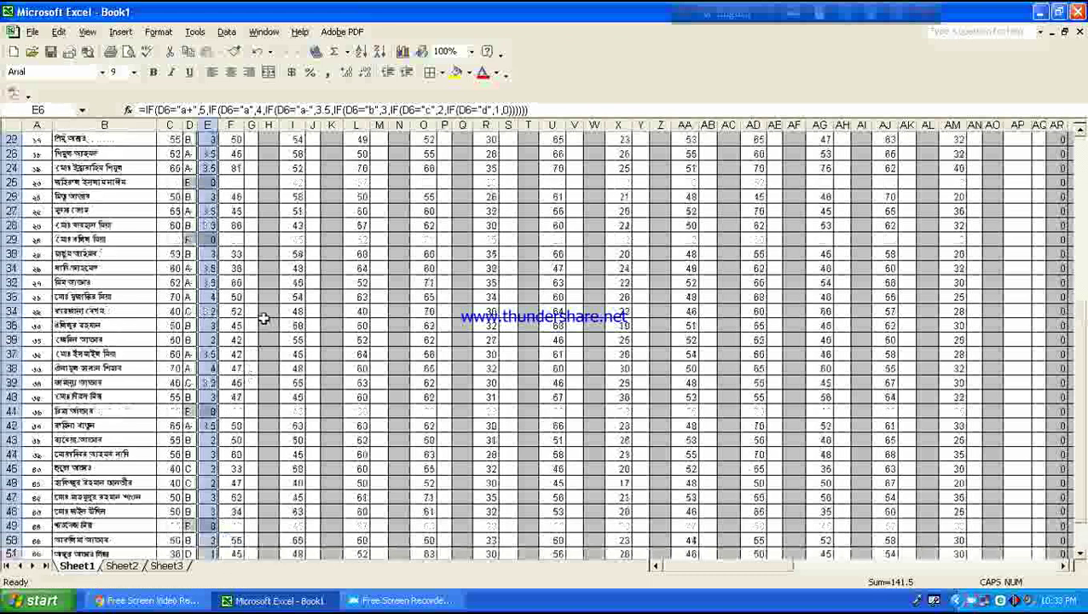
scroll(263, 320, up, 3)
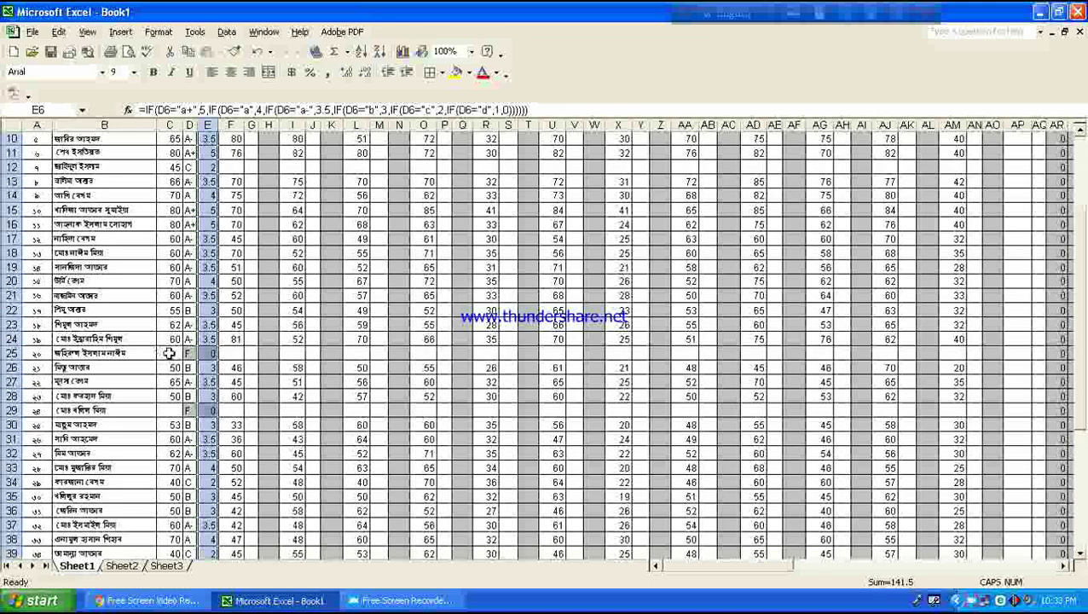
Step: Verify row 25's blank mark gives grade F and 0 points, and check C7's failing mark of 25
click(169, 353)
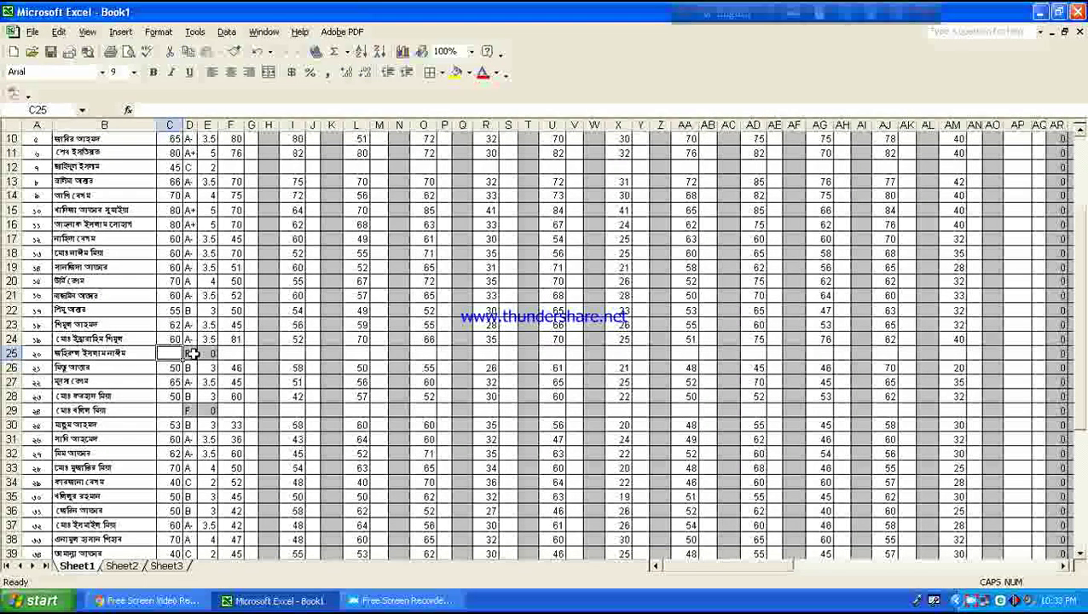
click(192, 353)
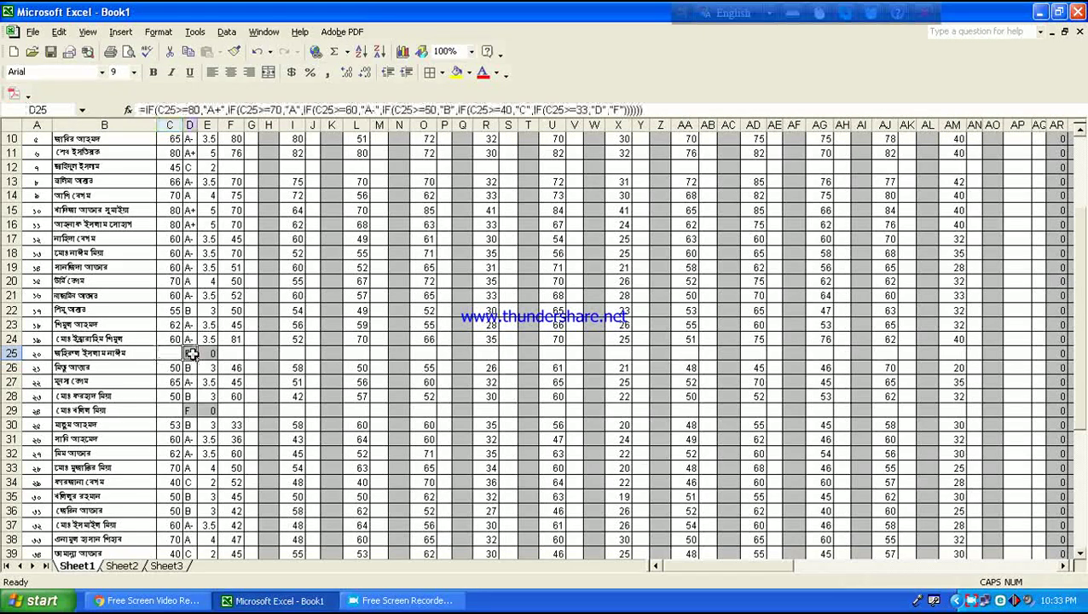
click(209, 353)
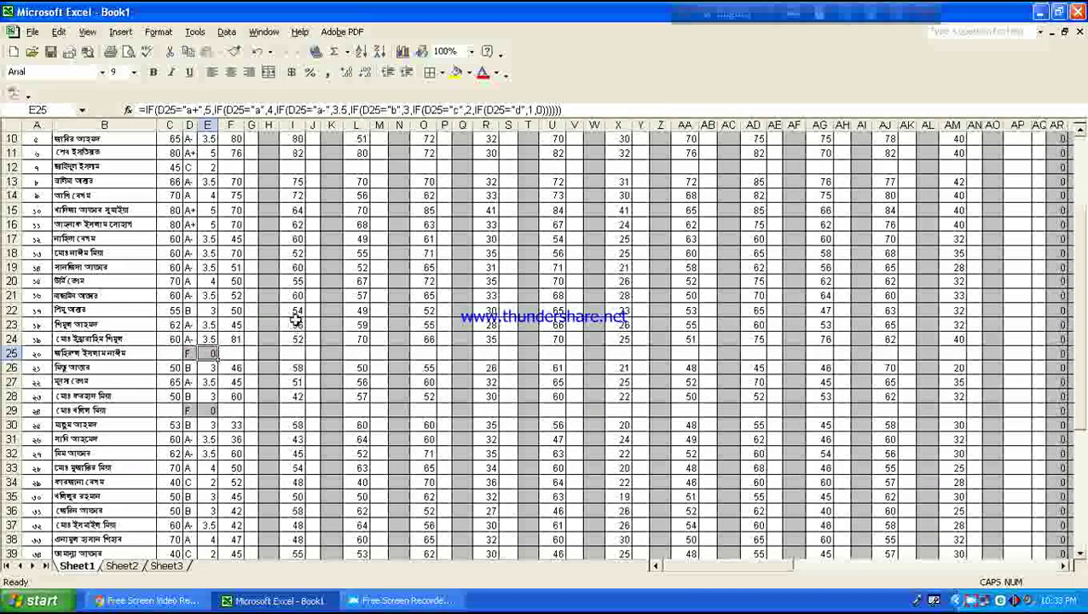
scroll(295, 320, up, 3)
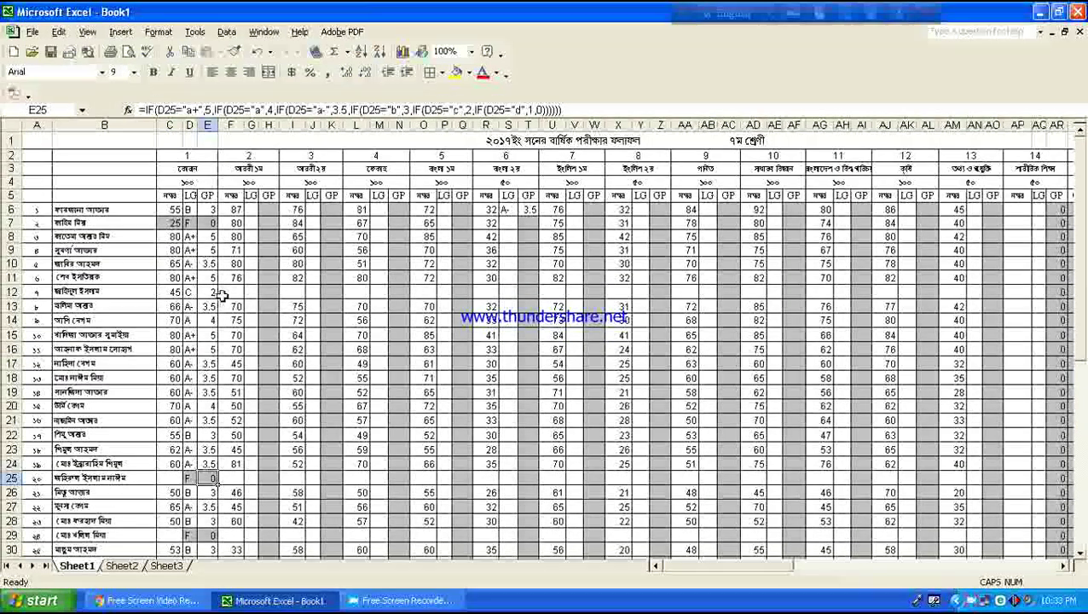
click(173, 222)
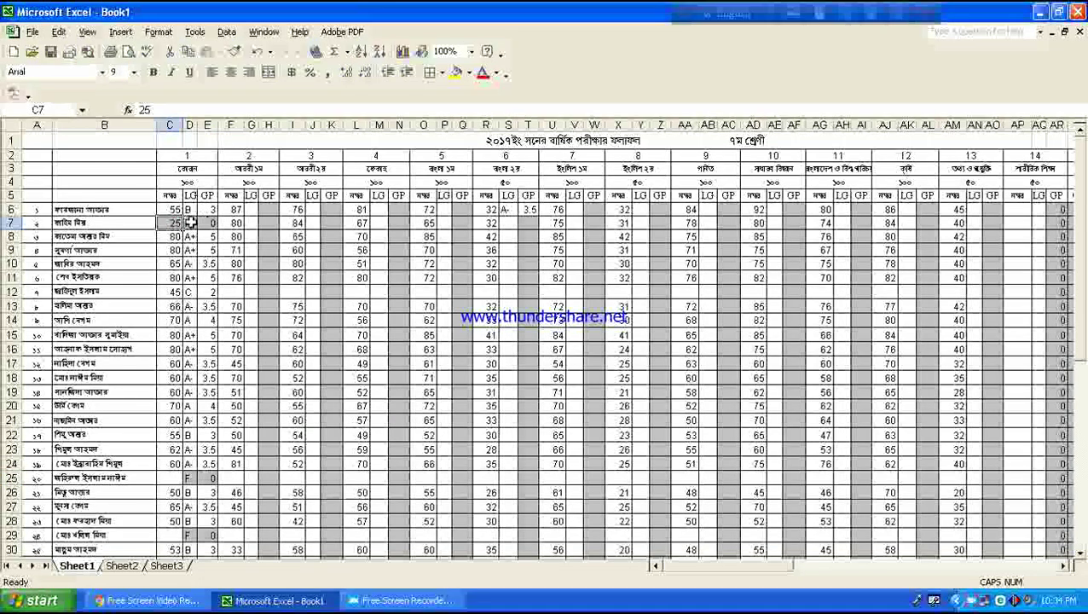
click(193, 182)
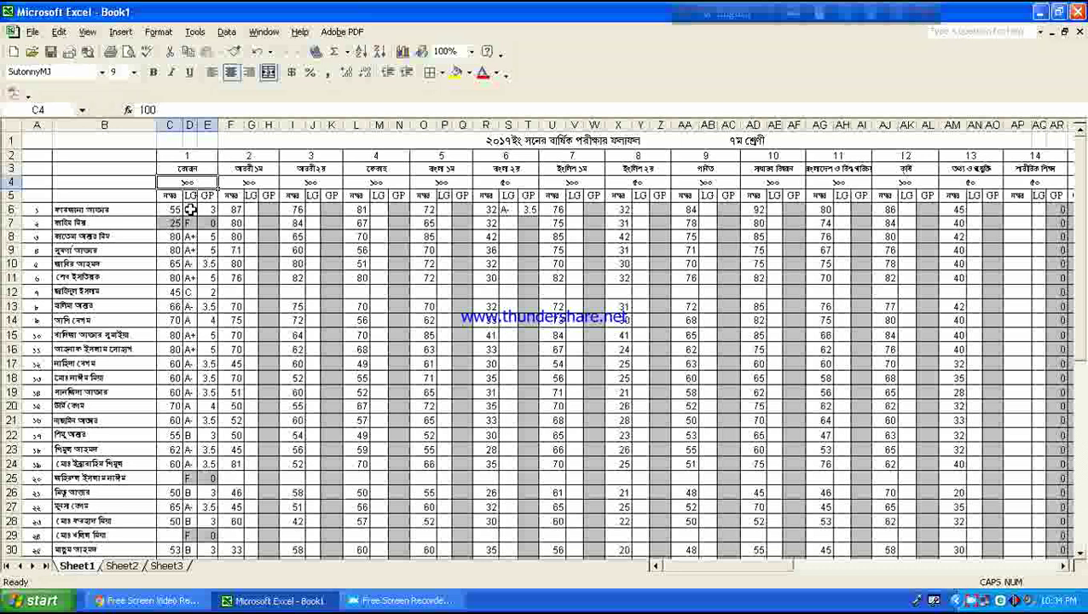
click(191, 210)
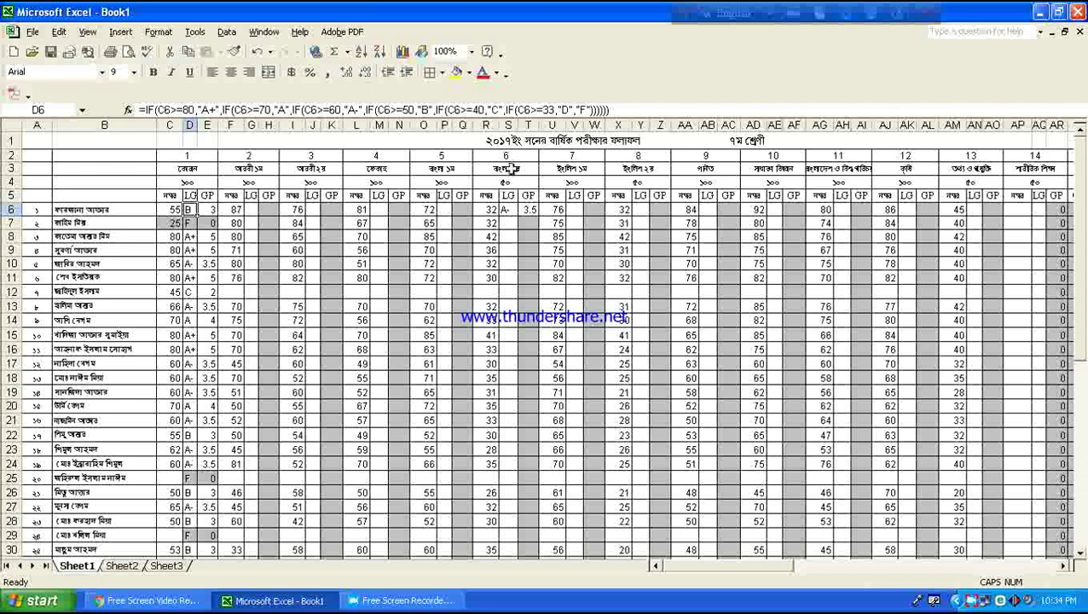
click(509, 184)
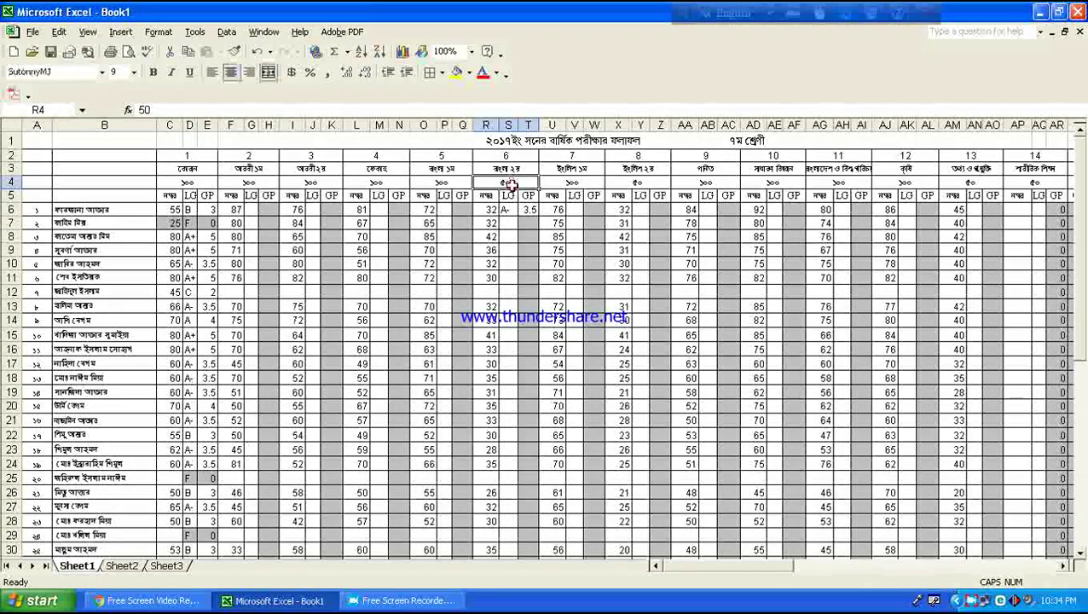
click(509, 209)
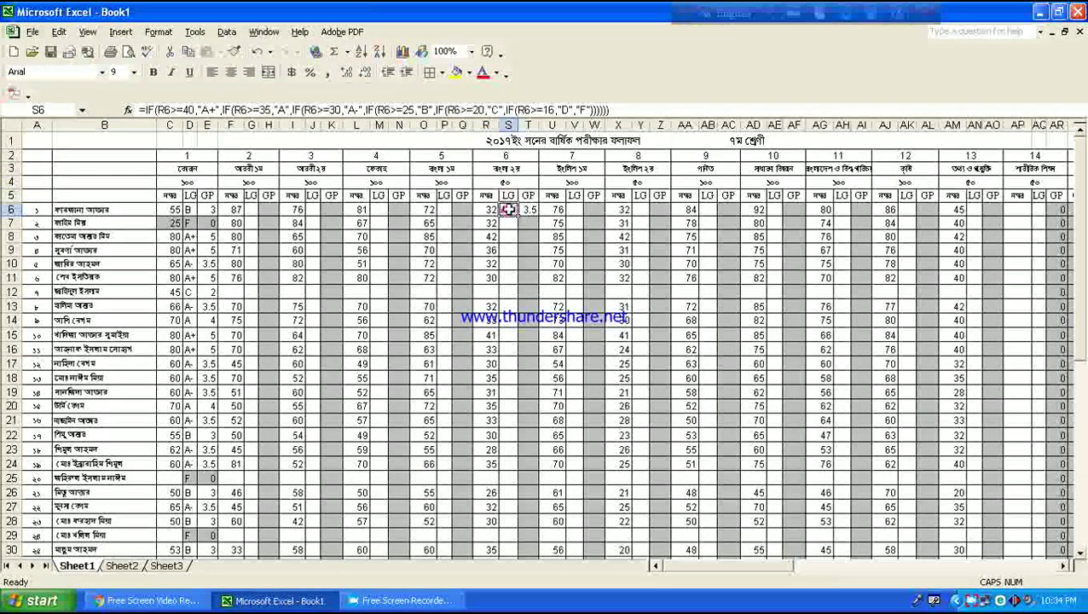
click(190, 210)
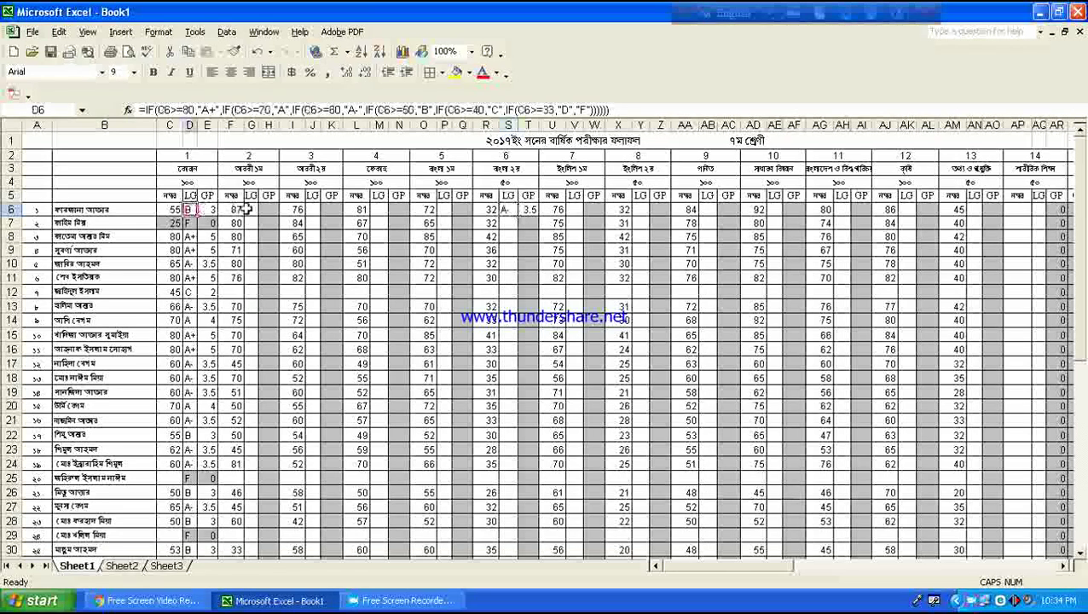
click(503, 210)
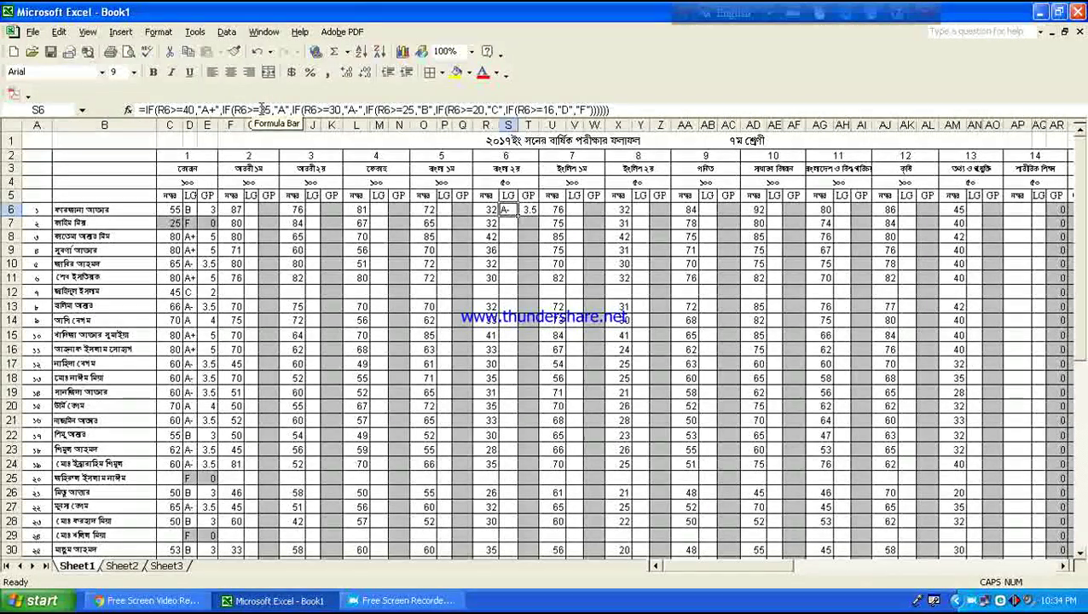
double_click(263, 109)
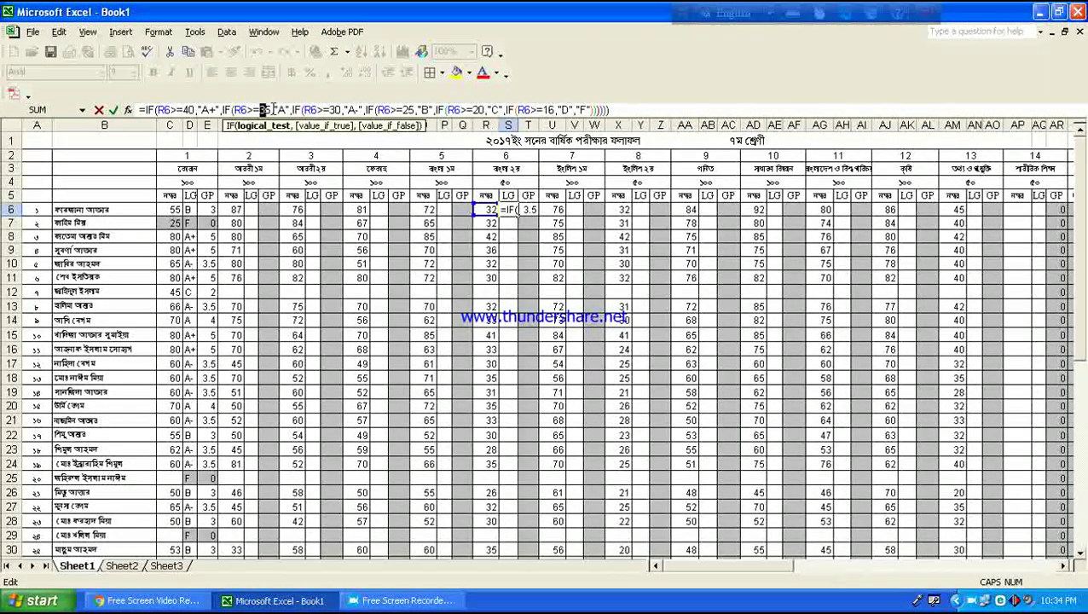
key(Return)
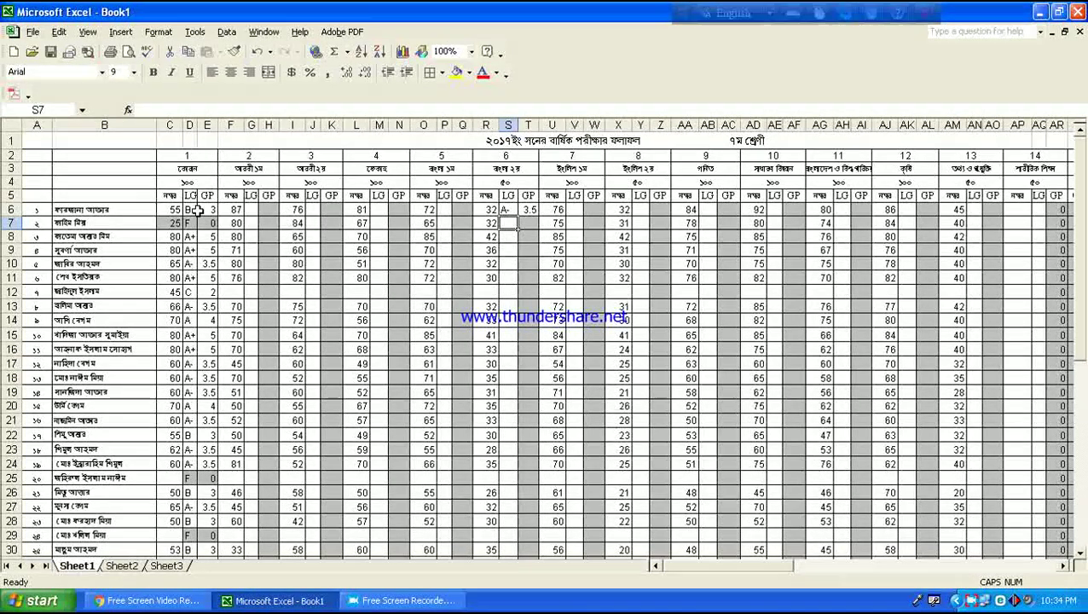
Step: Copy the D6:E6 grade formulas into G6:H6 for the second subject
drag(190, 211, 203, 211)
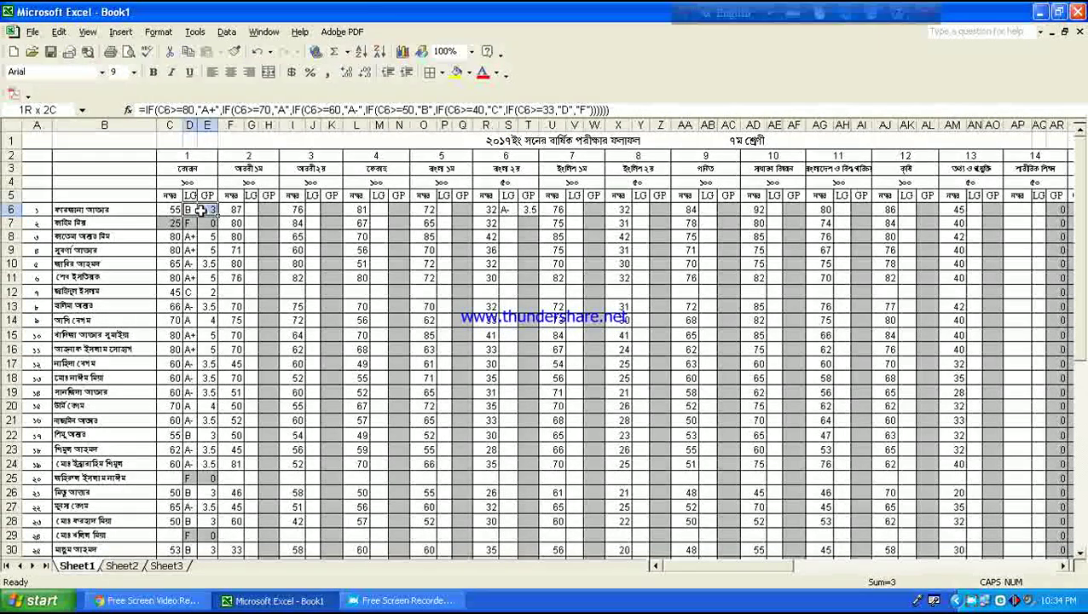
drag(202, 209, 203, 213)
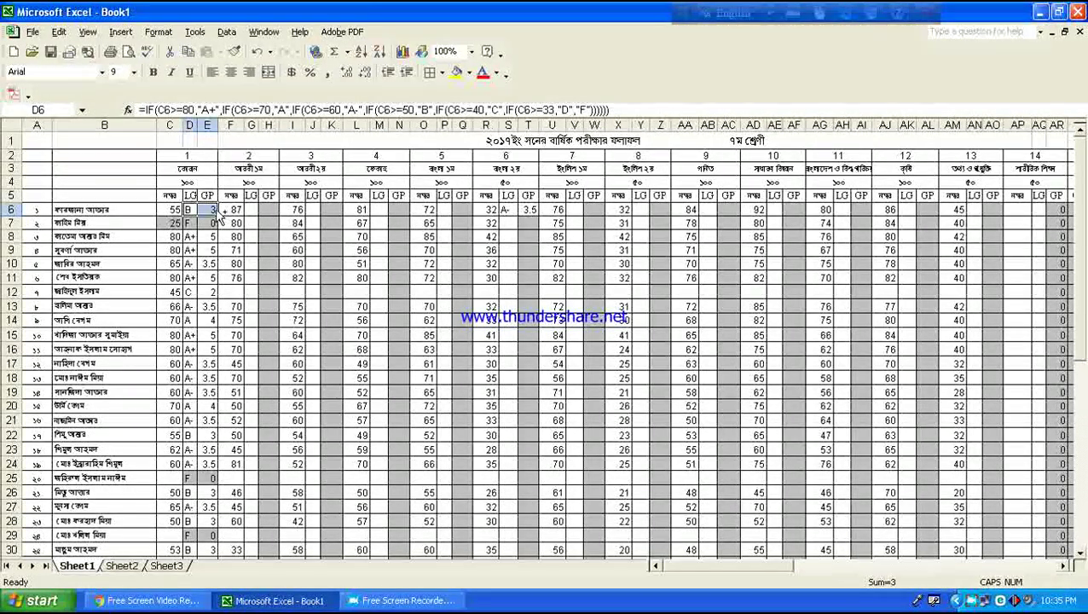
key(ctrl+c)
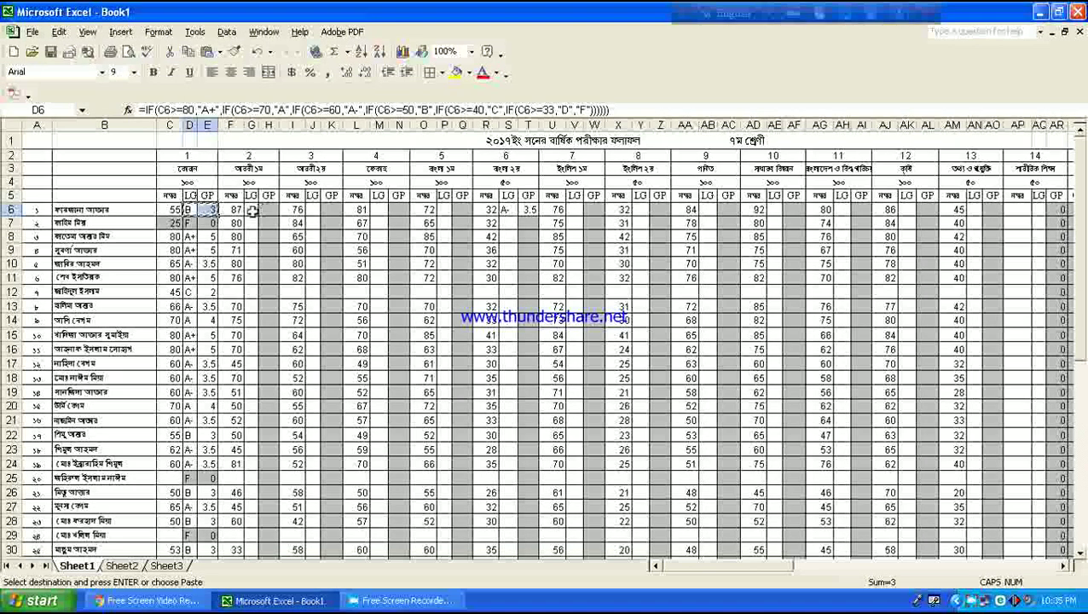
click(253, 211)
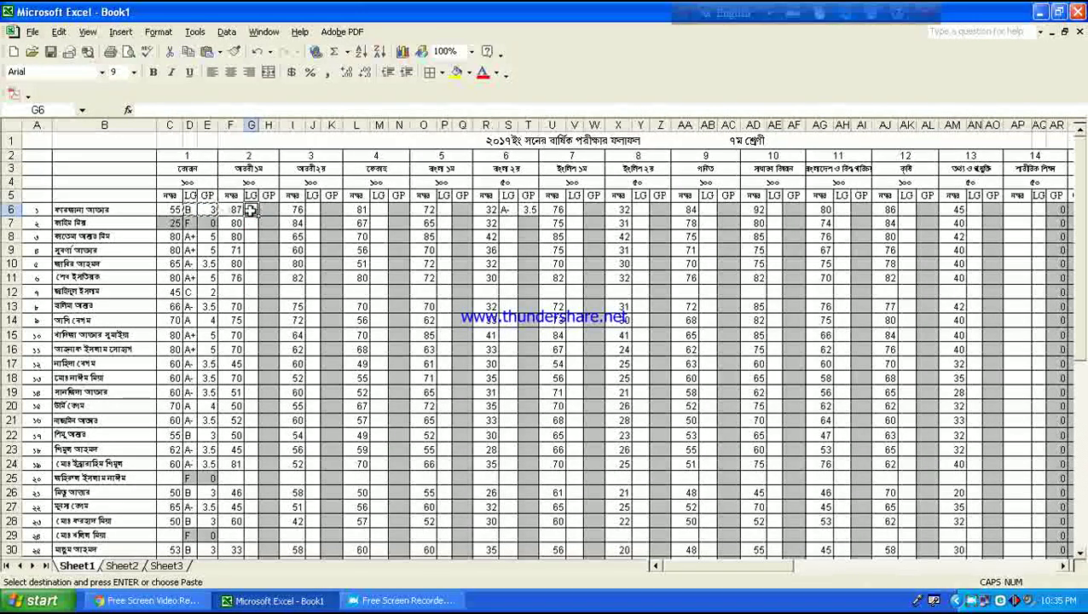
key(ctrl+v)
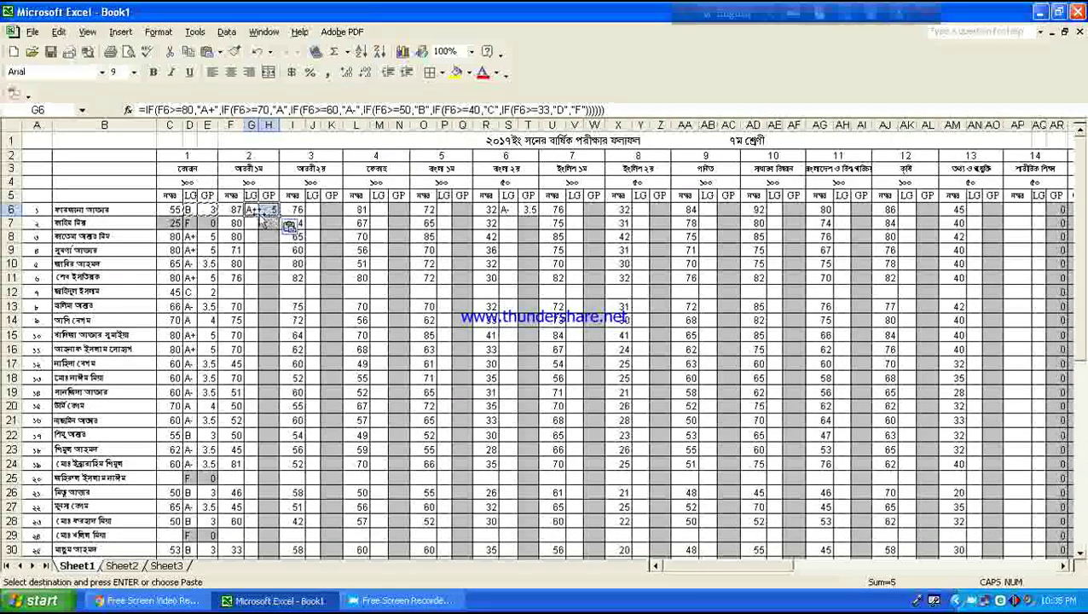
click(249, 211)
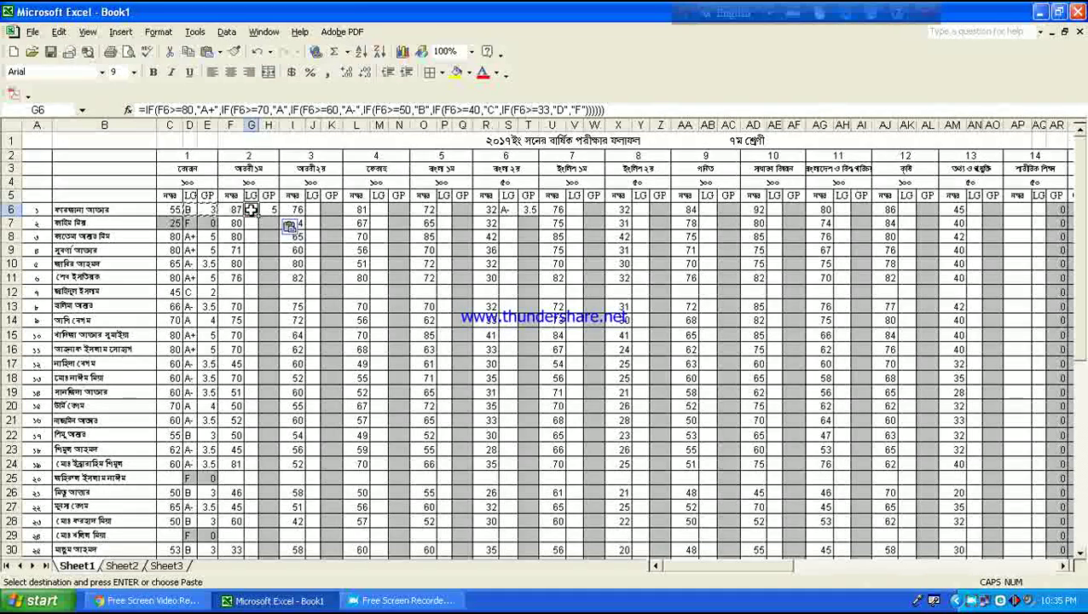
Step: Undo the extra paste into H6, then fill G6:H6 down to row 53
click(274, 210)
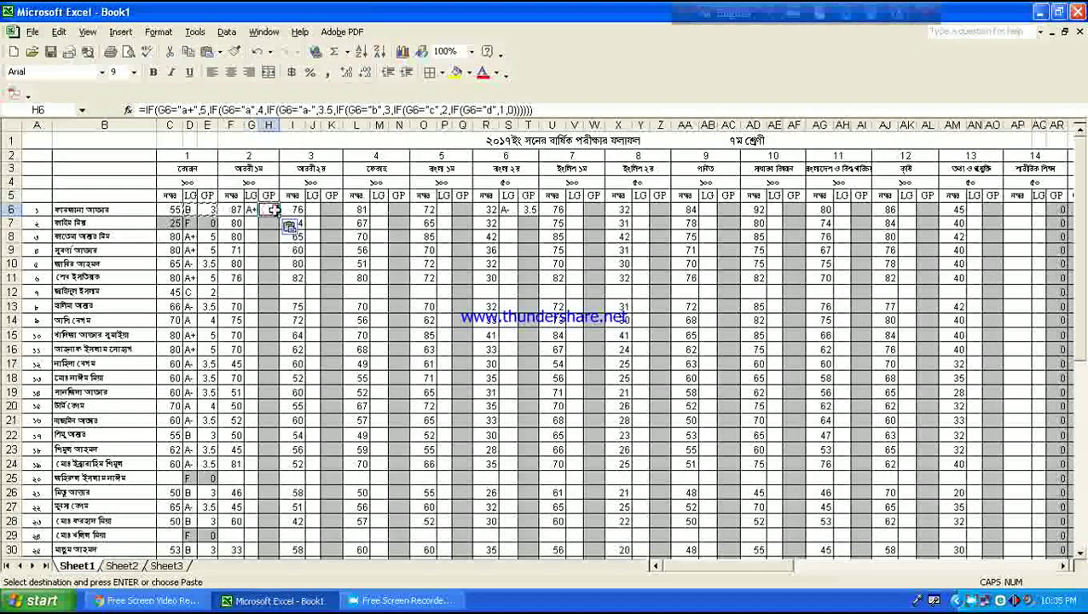
key(Return)
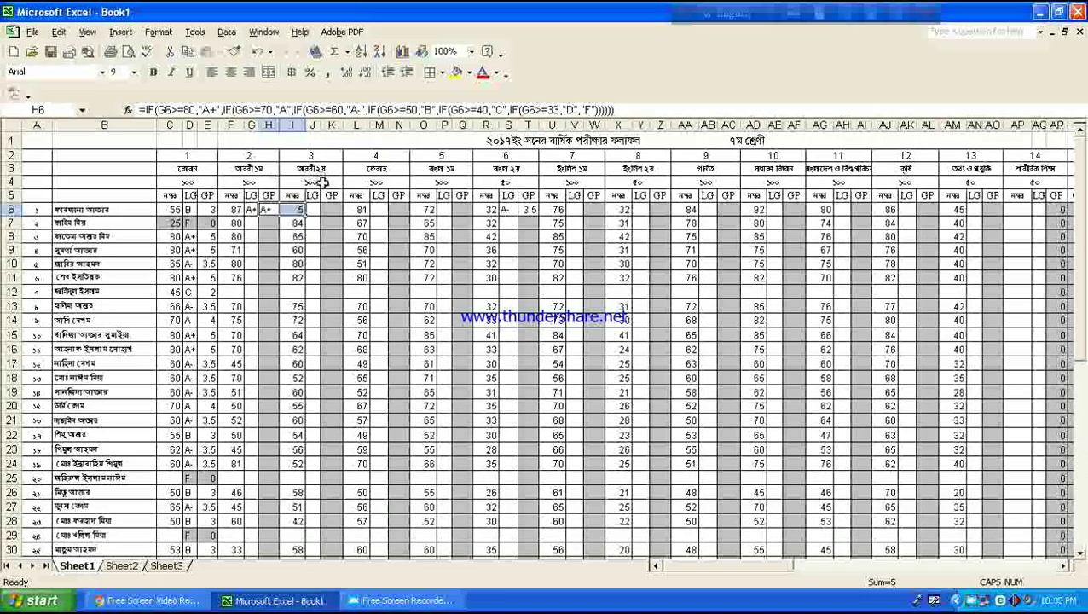
key(ctrl+z)
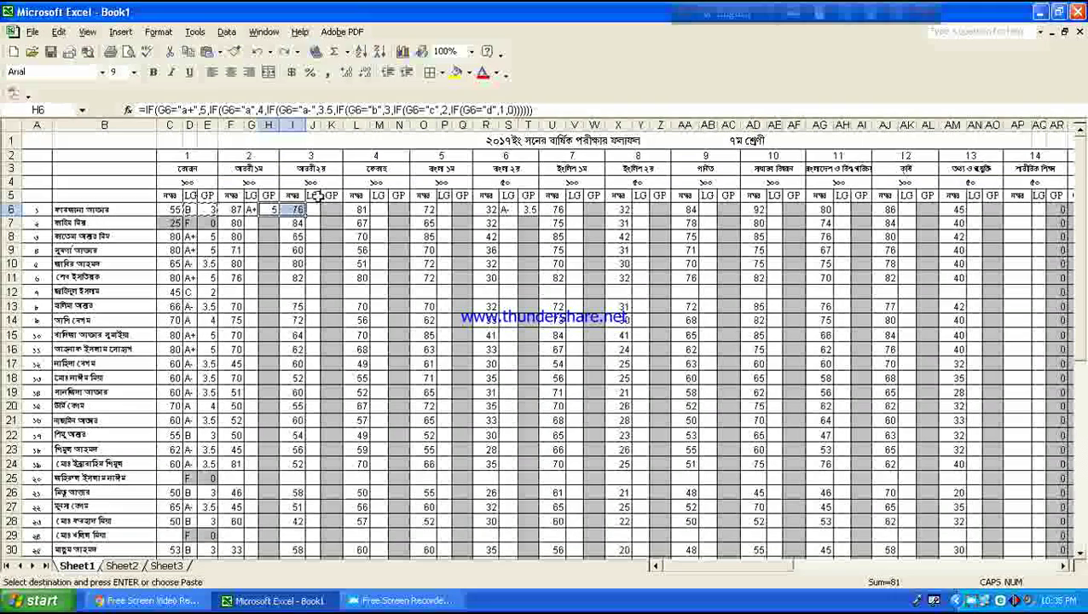
click(253, 212)
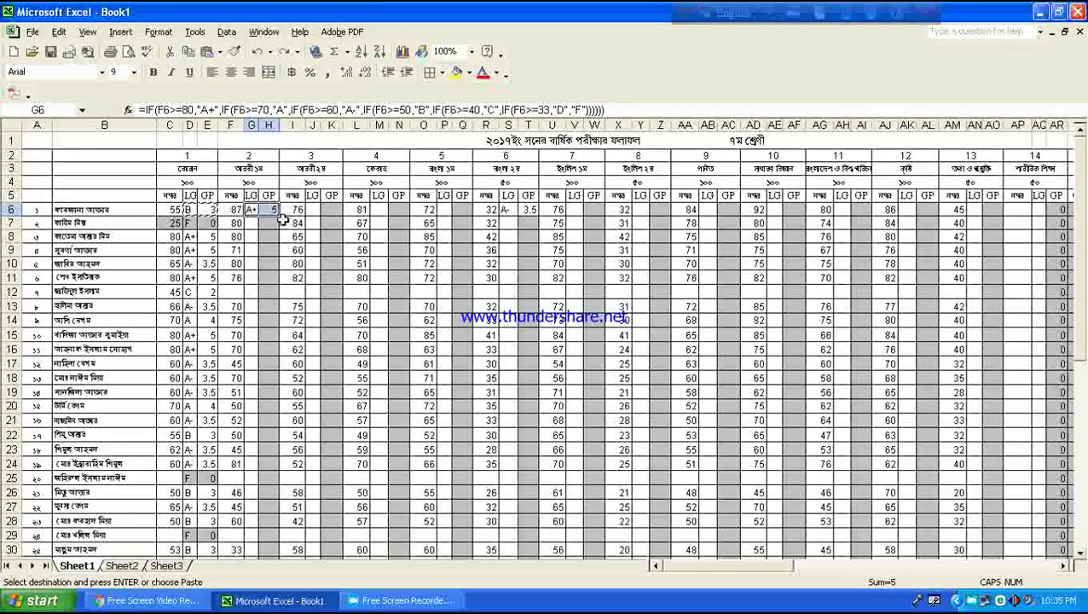
mouse_move(279, 218)
mouse_down()
mouse_move(276, 570)
mouse_move(276, 512)
mouse_up()
scroll(336, 224, up, 4)
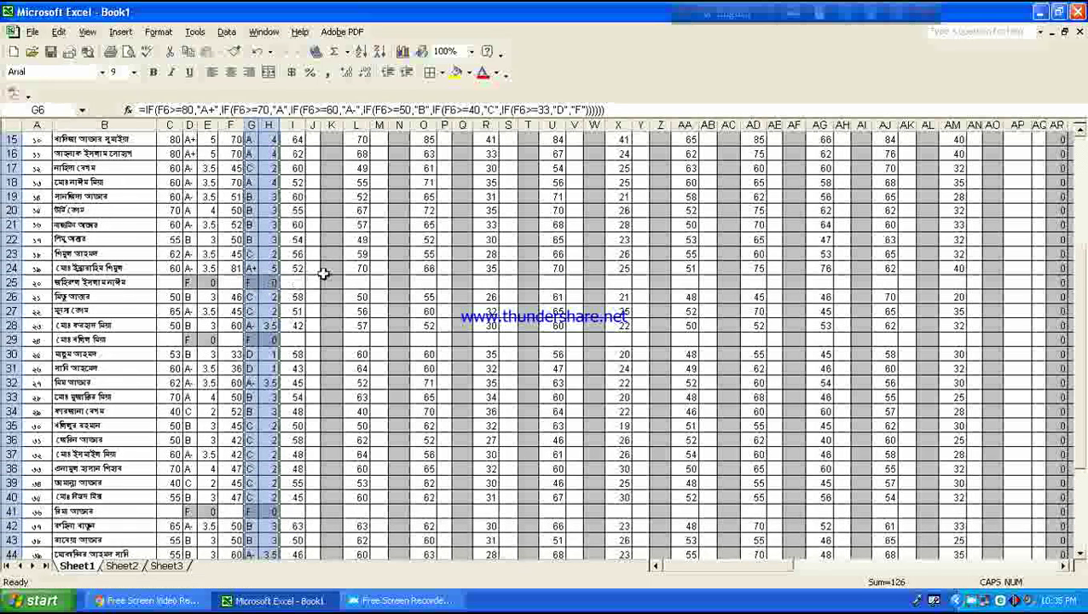
scroll(323, 274, up, 4)
click(313, 165)
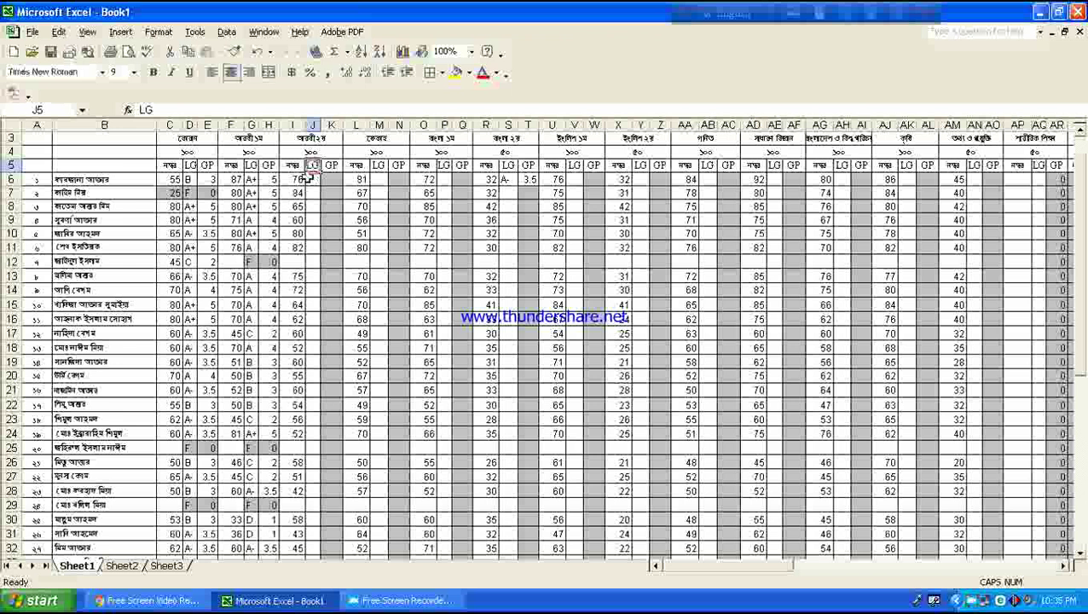
drag(255, 180, 270, 180)
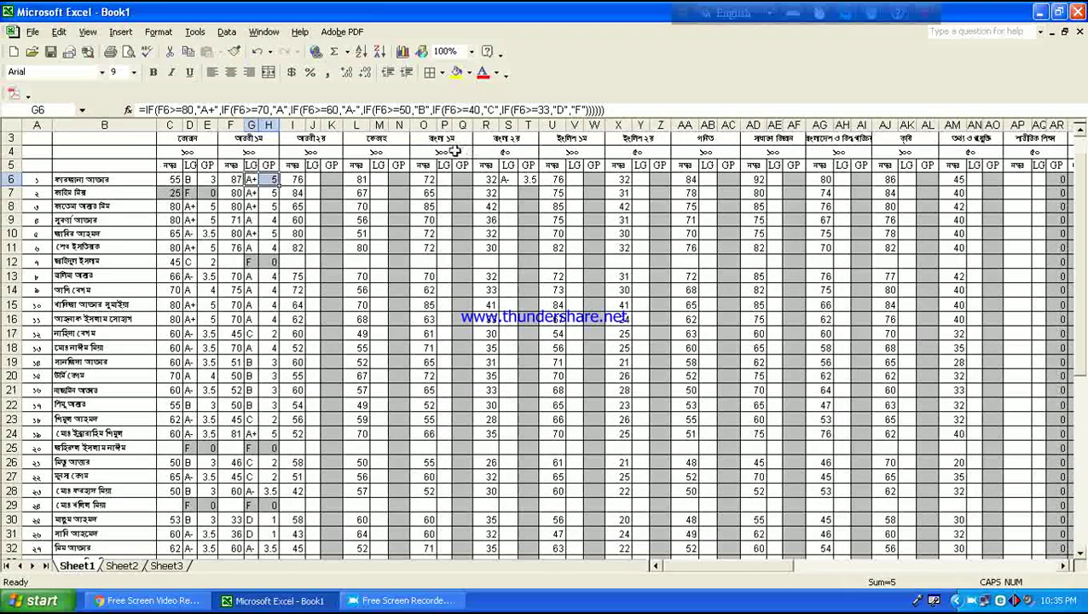
scroll(415, 229, up, 1)
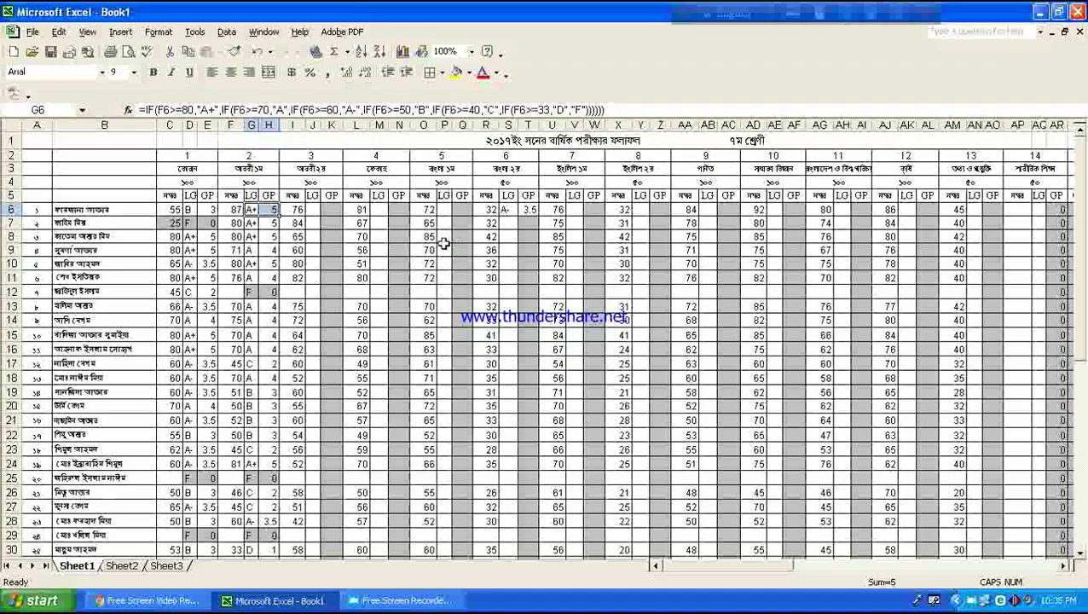
click(313, 210)
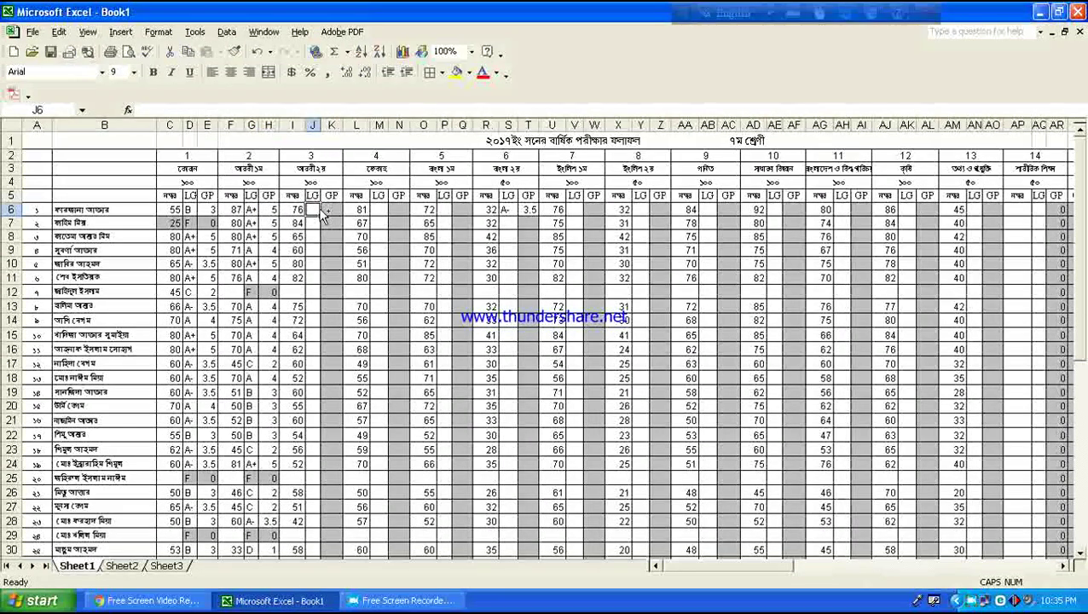
Step: Copy G6:H6's grade formulas into J6, M6 and P6, giving A/4, A+/5 and A/4
drag(246, 211, 269, 213)
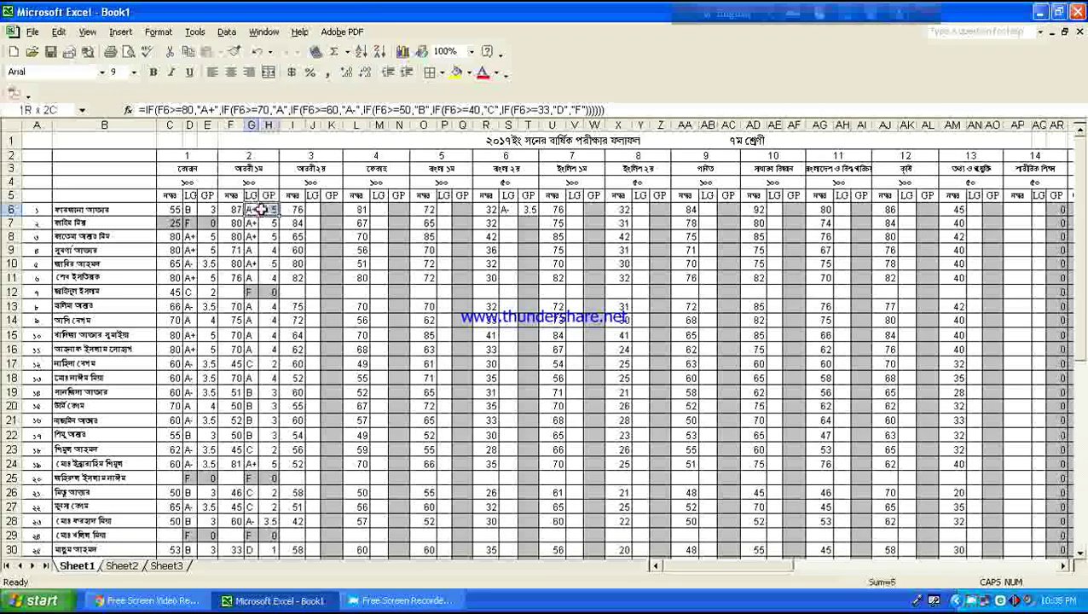
key(ctrl+c)
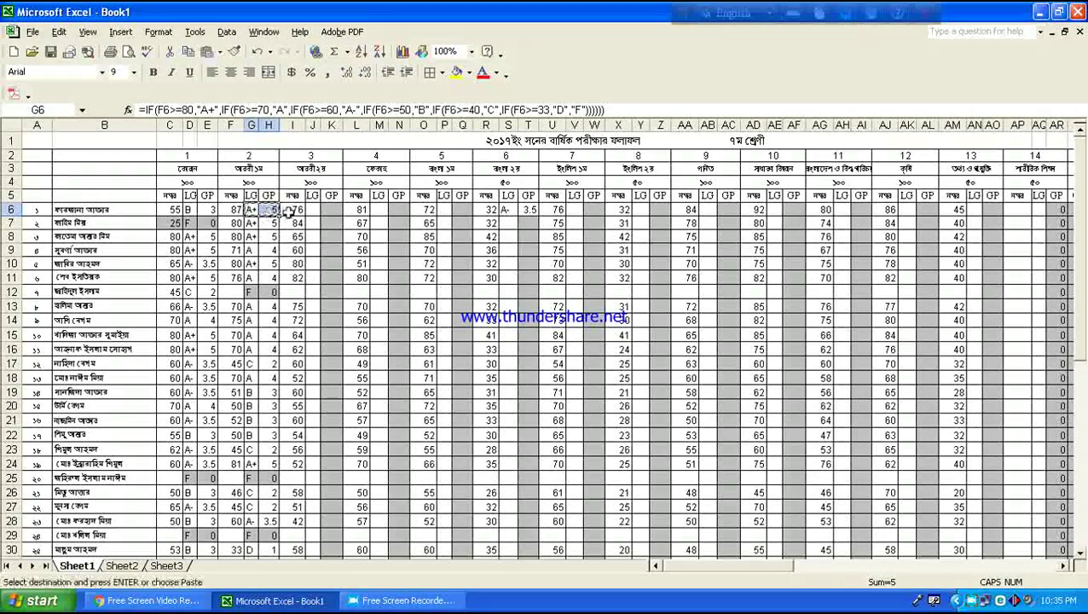
click(314, 210)
key(ctrl+v)
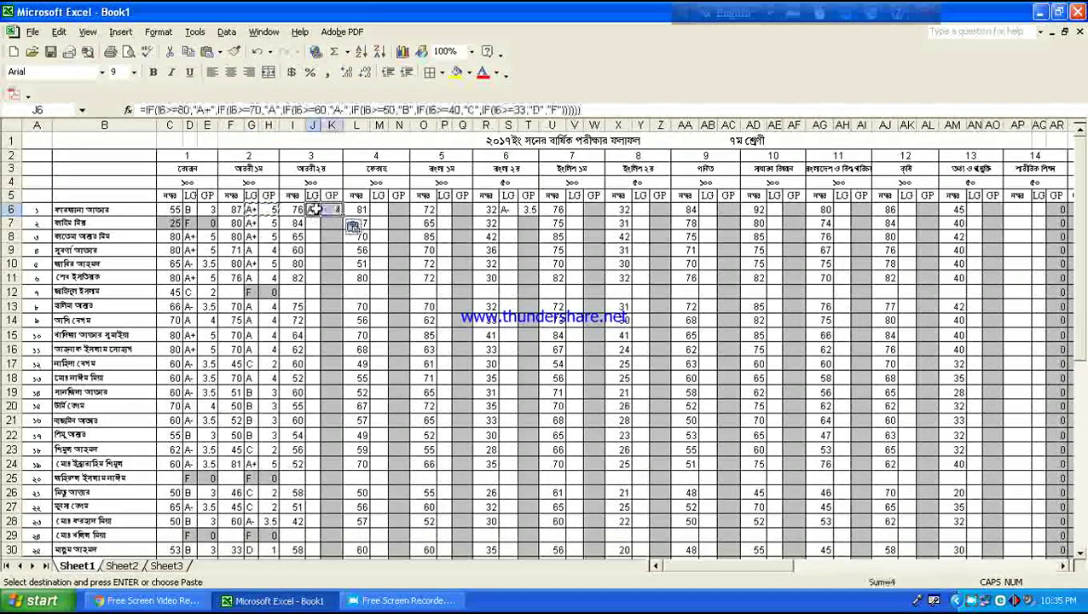
click(379, 209)
key(ctrl+v)
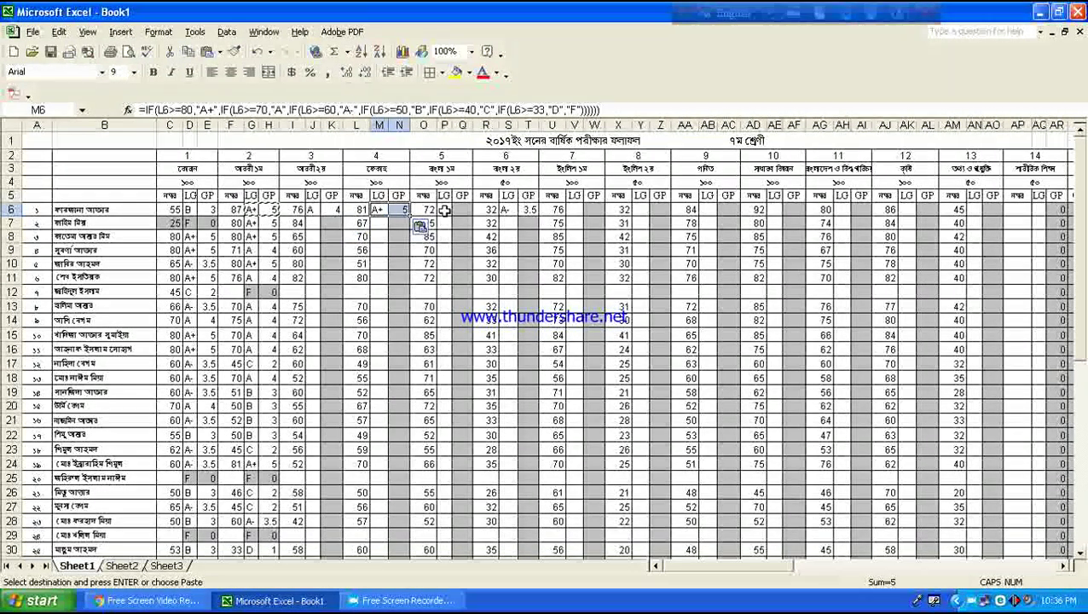
click(442, 211)
key(ctrl+v)
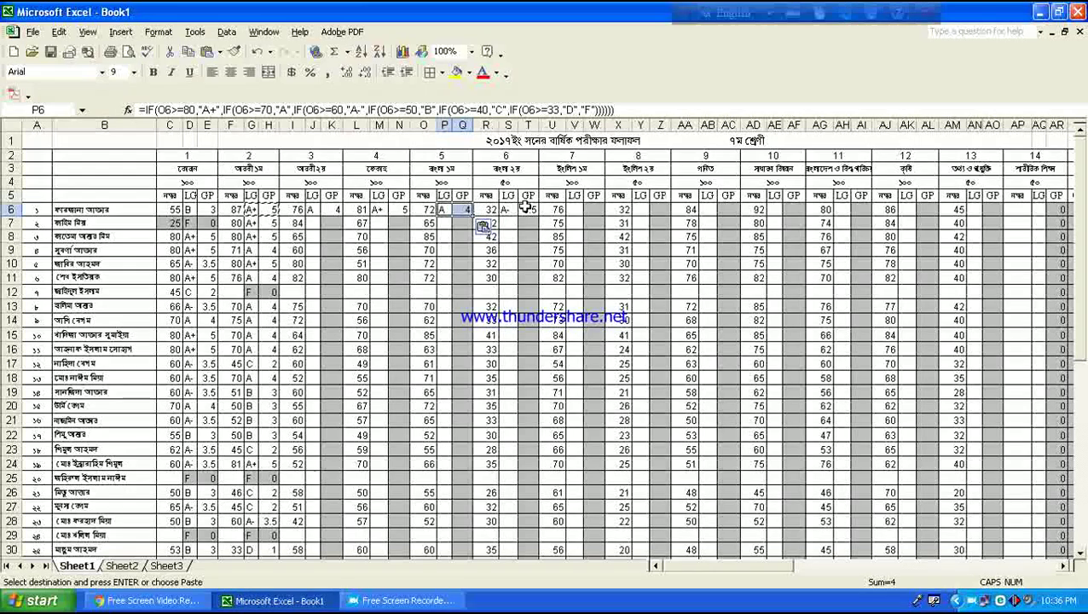
click(509, 211)
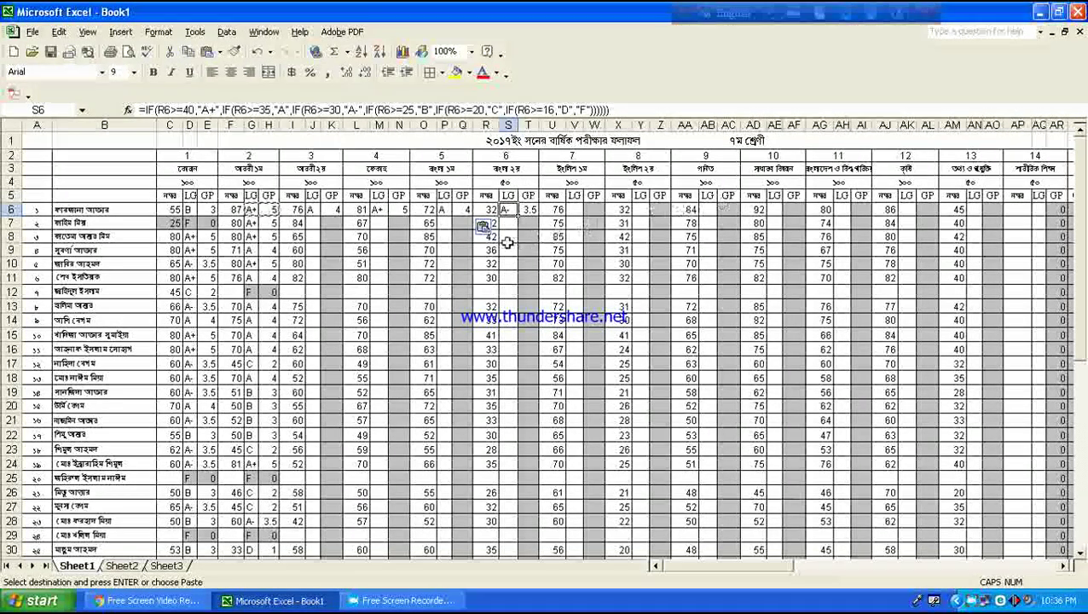
Step: Paste S6:T6's 50-mark grade formulas into Y6:Z6 (A-, 3.5), then copy P6:Q6 again
drag(508, 210, 529, 209)
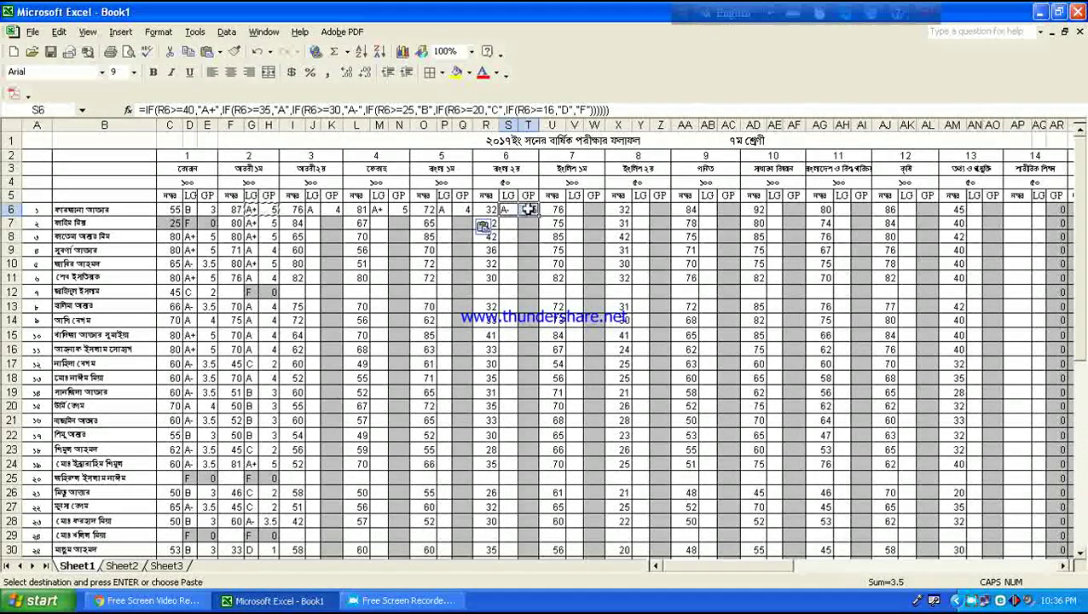
click(642, 211)
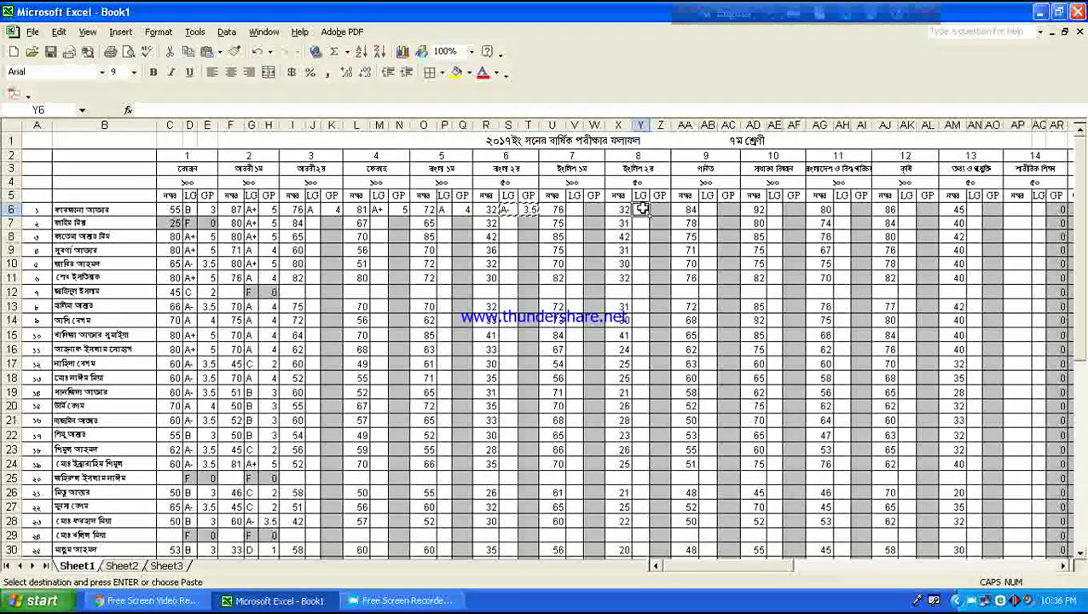
key(ctrl+v)
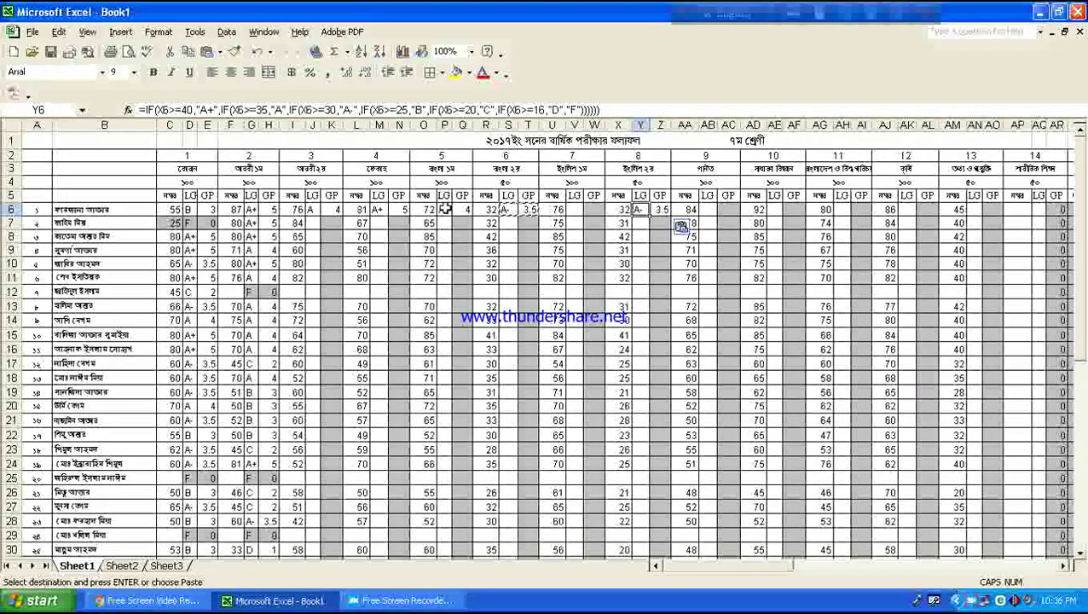
drag(444, 210, 462, 210)
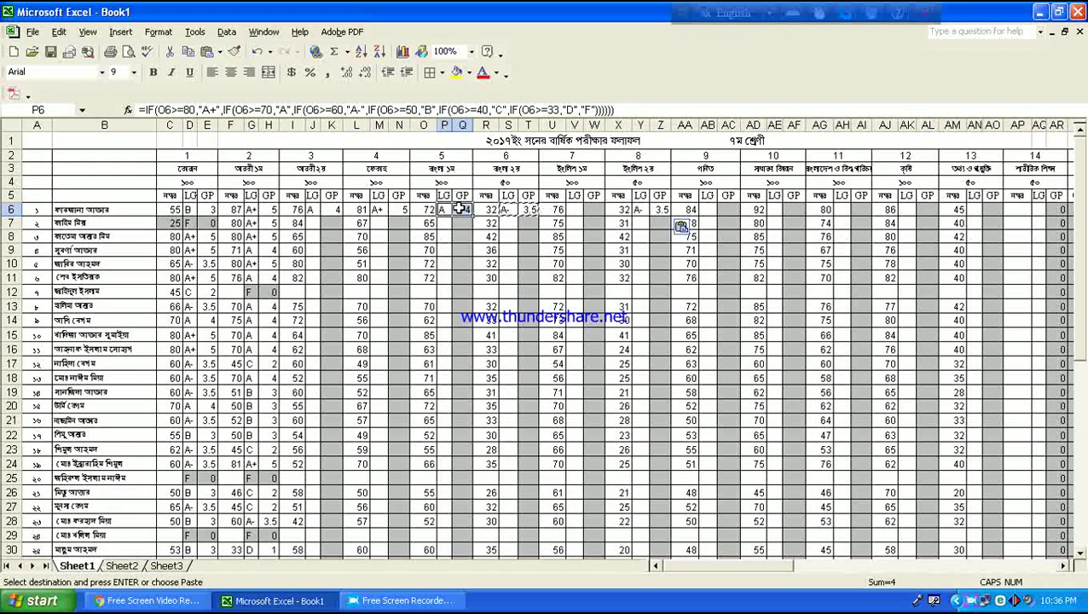
key(ctrl+c)
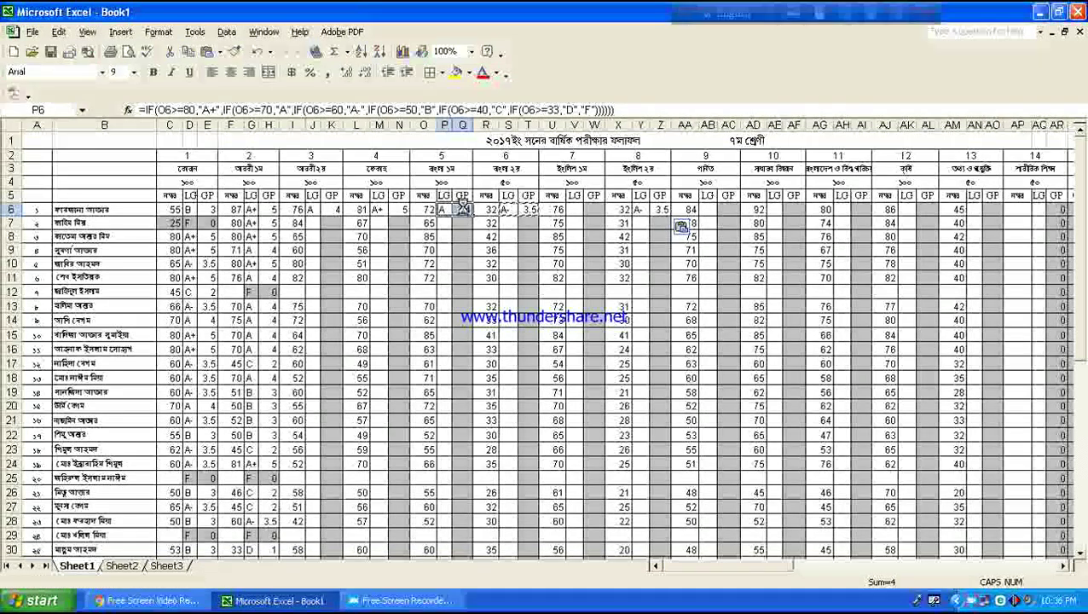
Step: Paste the first student's grade formulas into V6:W6 and copy them
click(576, 212)
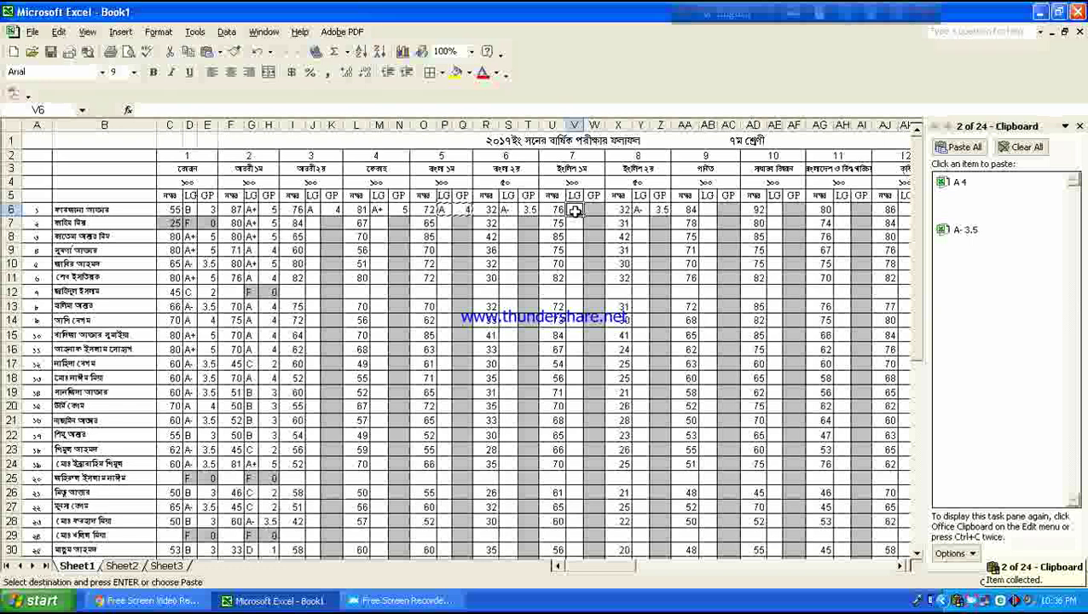
key(ctrl+v)
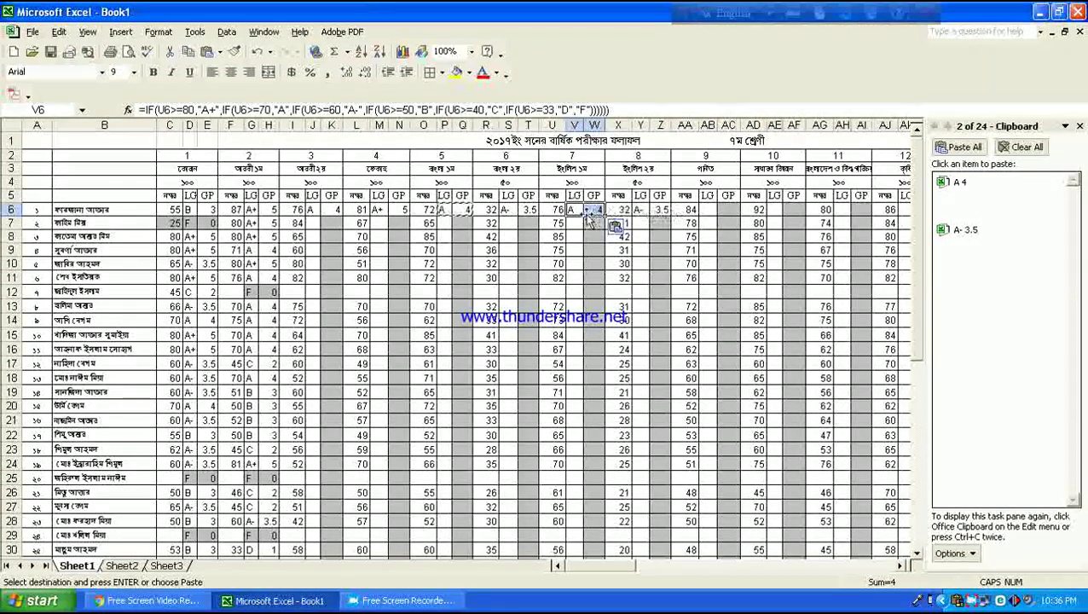
drag(575, 210, 596, 211)
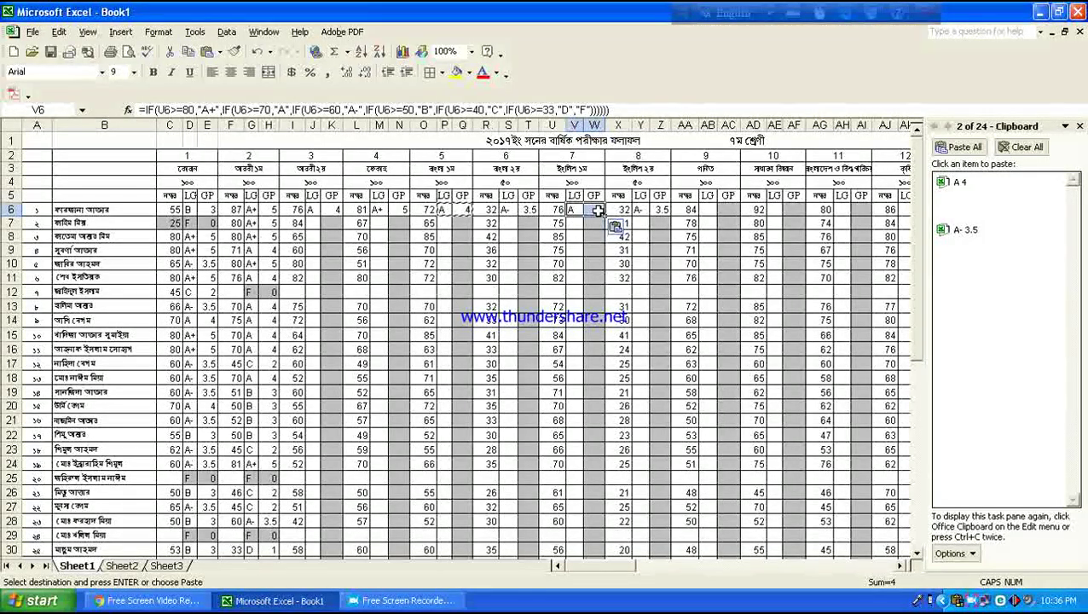
key(ctrl+c)
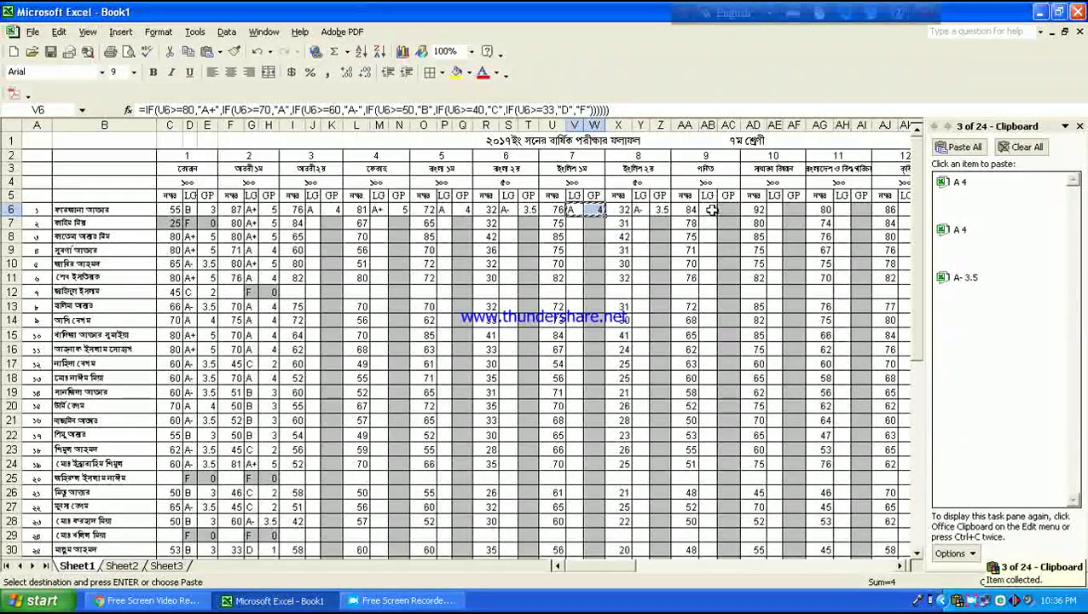
Step: Paste the copied grade formulas into AB6:AC6, AE6:AF6, AH6:AI6 and AK6:AL6
click(708, 211)
key(ctrl+v)
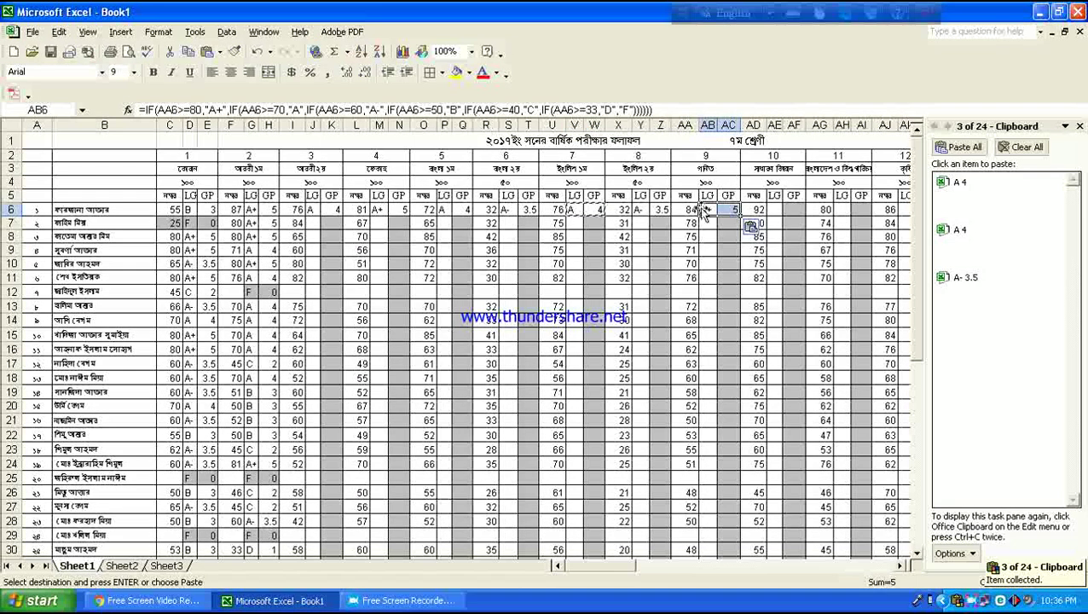
click(778, 209)
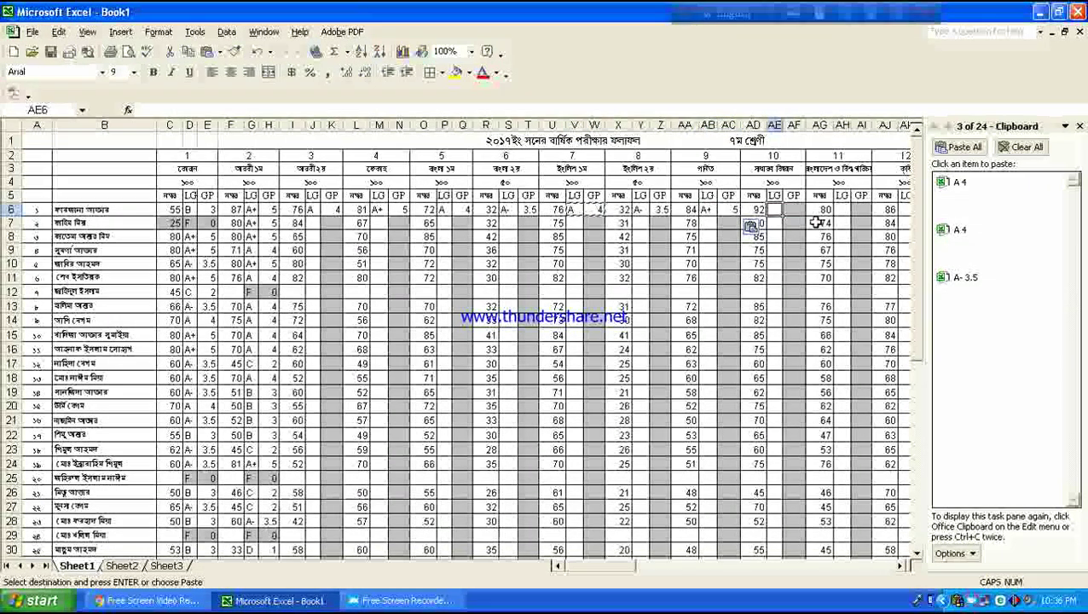
key(ctrl+v)
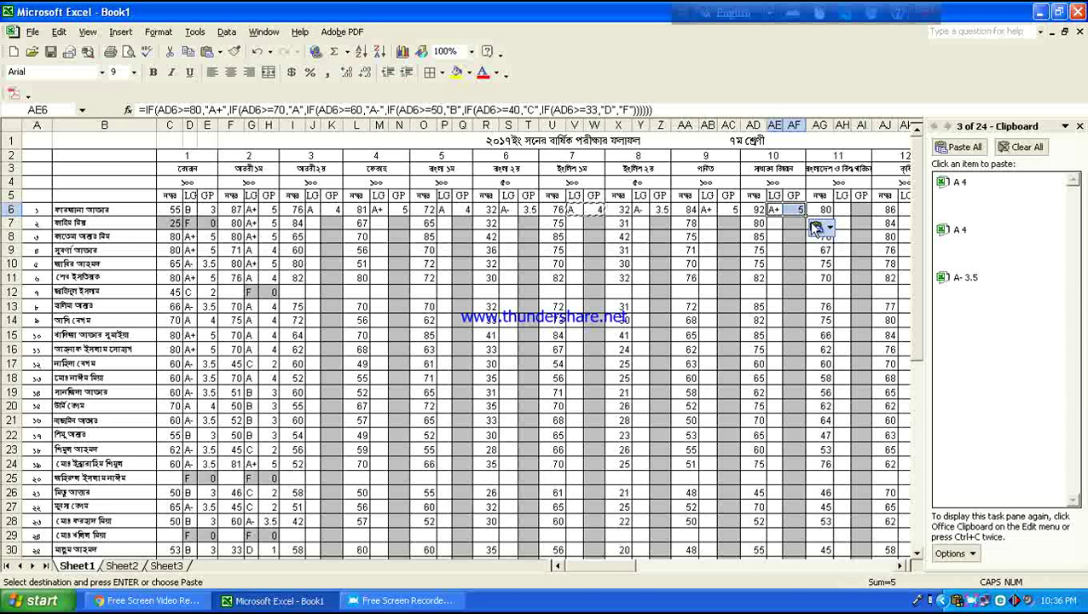
drag(602, 567, 680, 550)
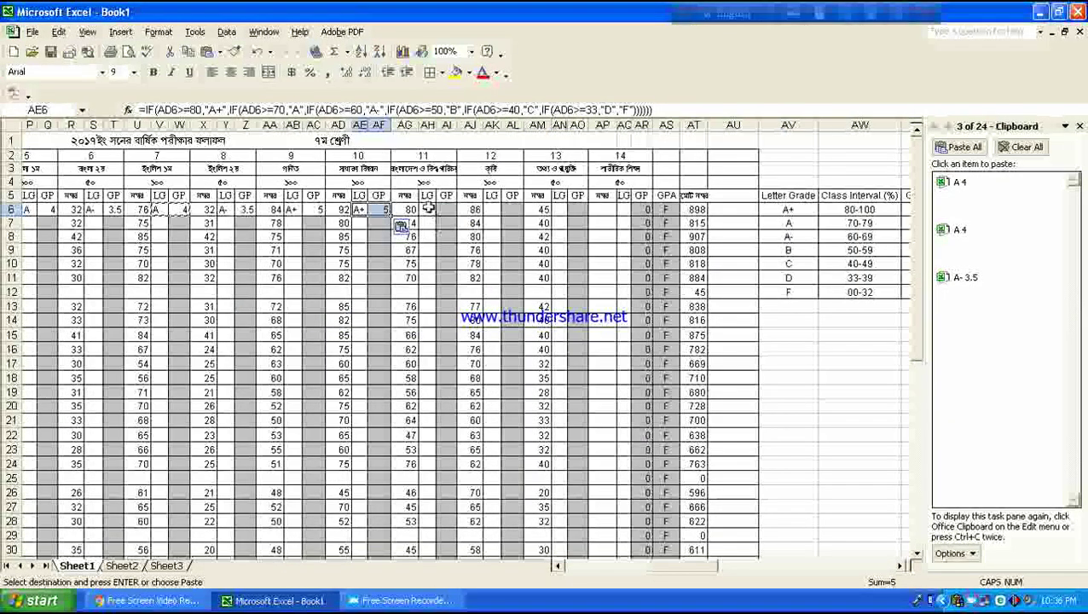
click(427, 210)
key(ctrl+v)
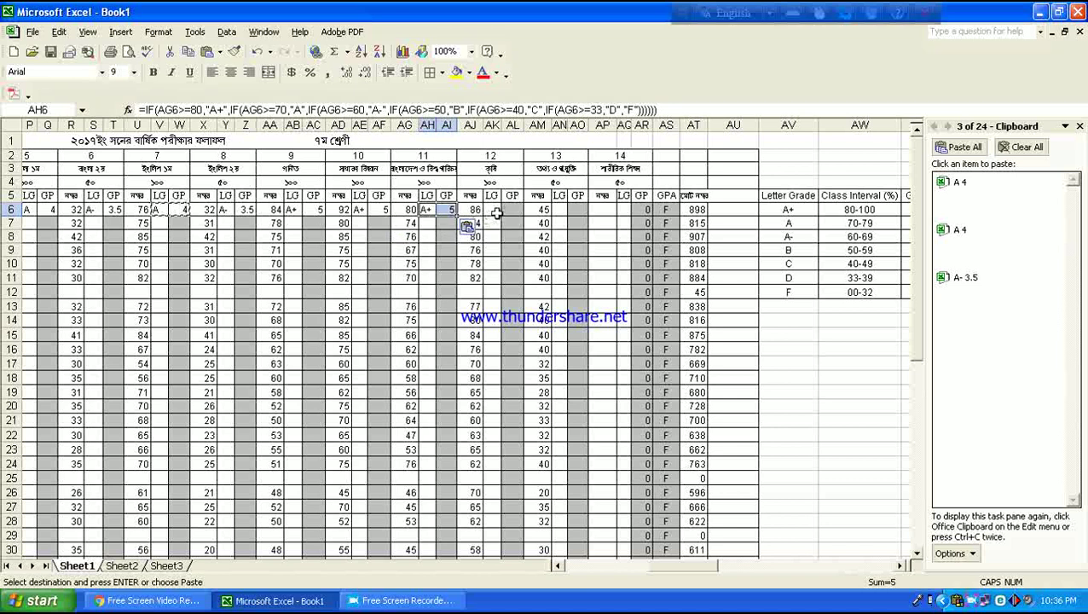
click(495, 210)
key(ctrl+v)
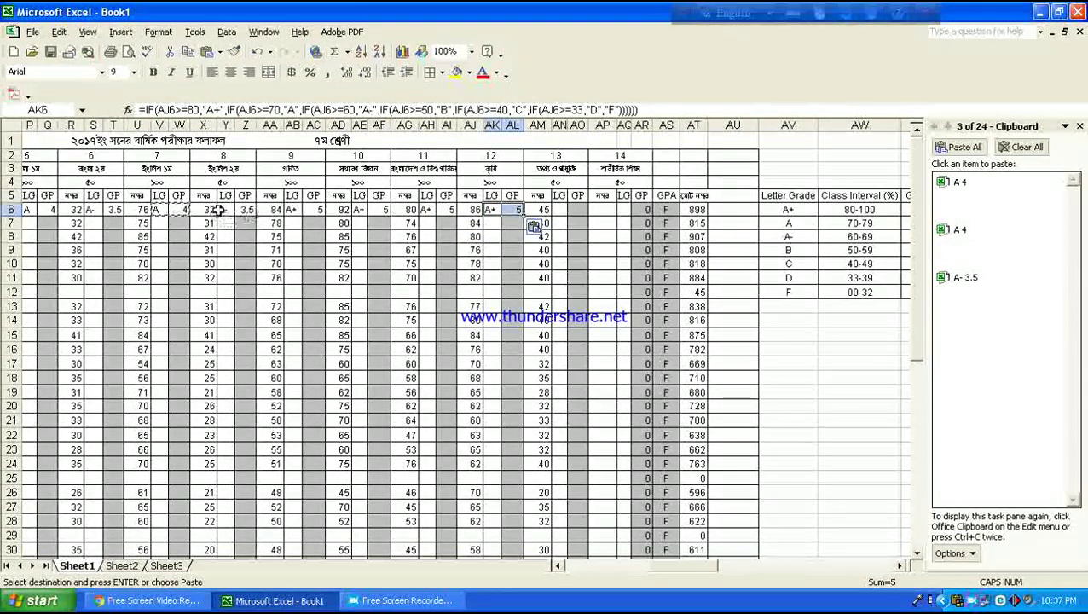
drag(219, 210, 243, 210)
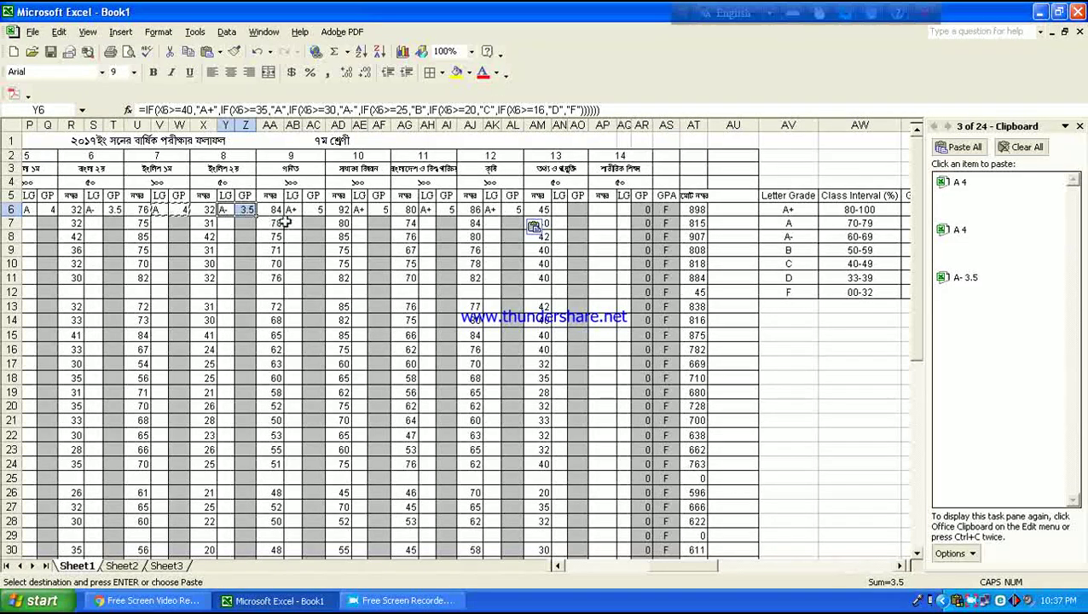
Step: Copy the Y6:Z6 50-mark grade formula into AQ6, where it shows F because AP6 is empty
key(ctrl+c)
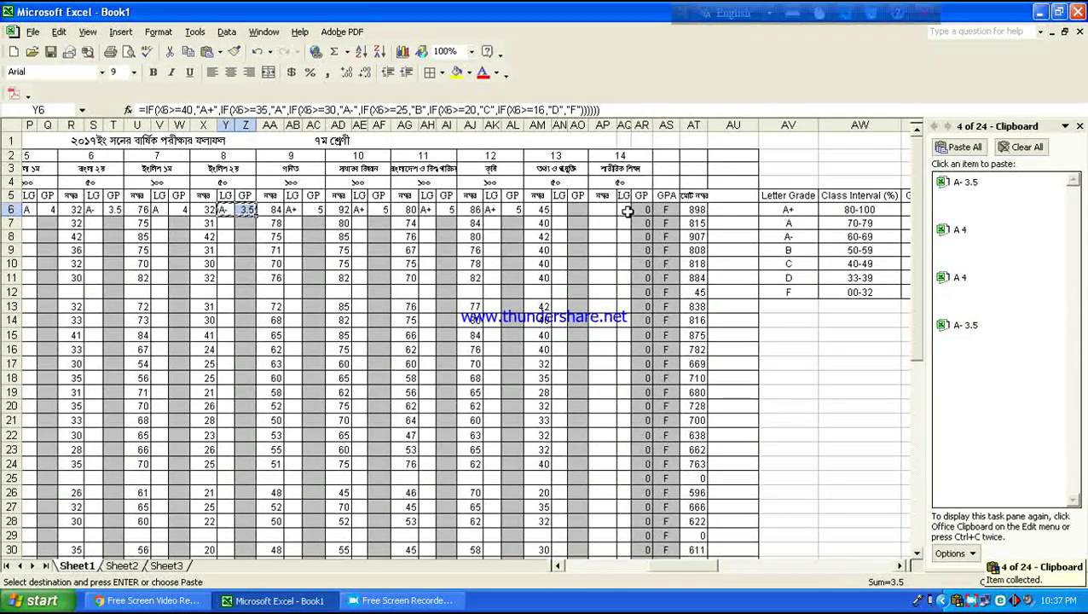
click(626, 210)
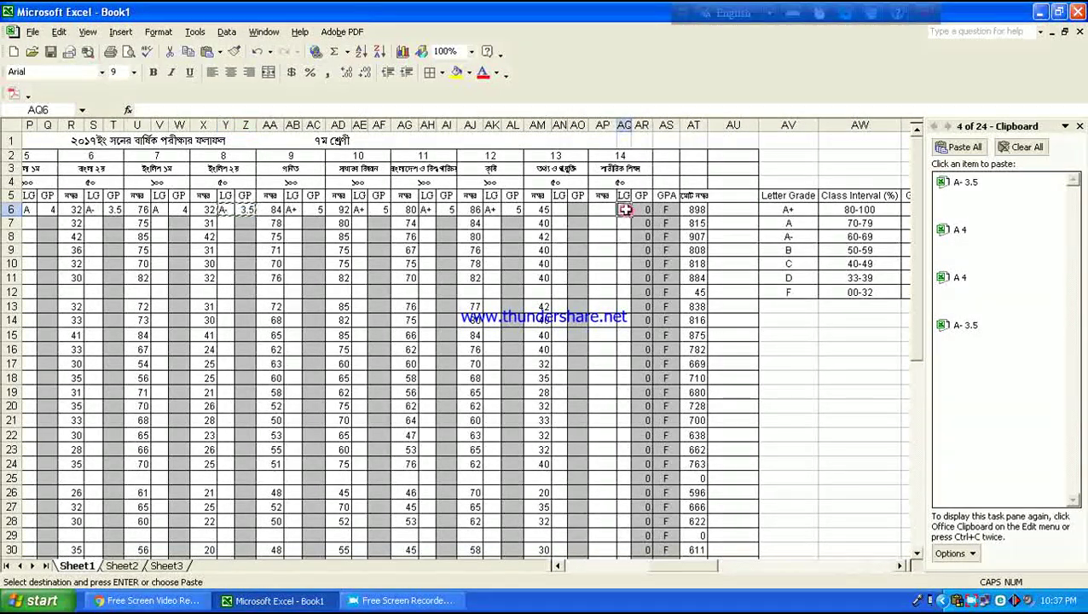
key(ctrl+v)
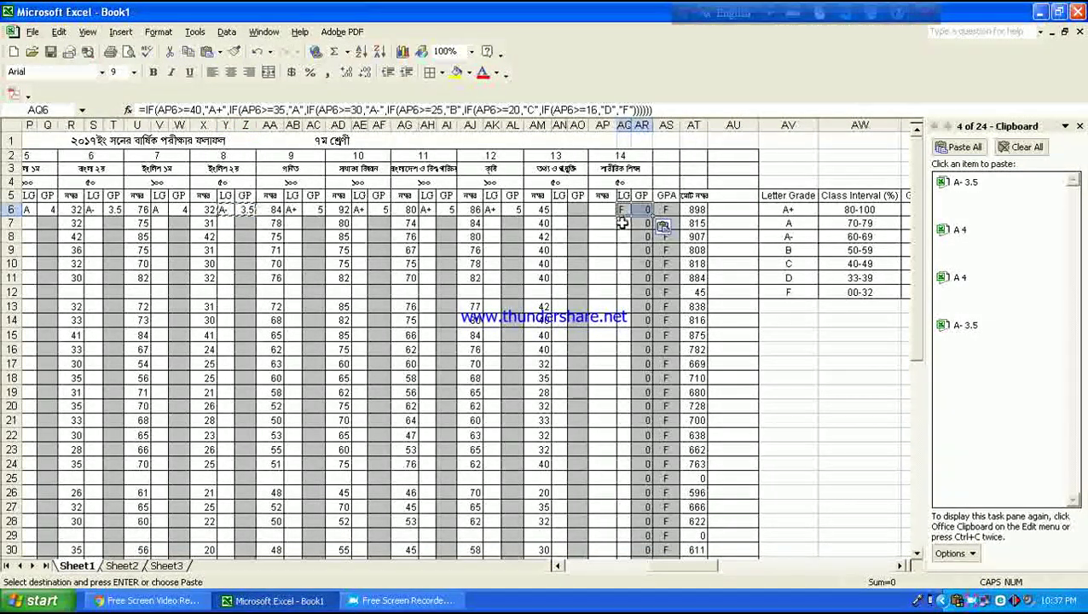
click(597, 213)
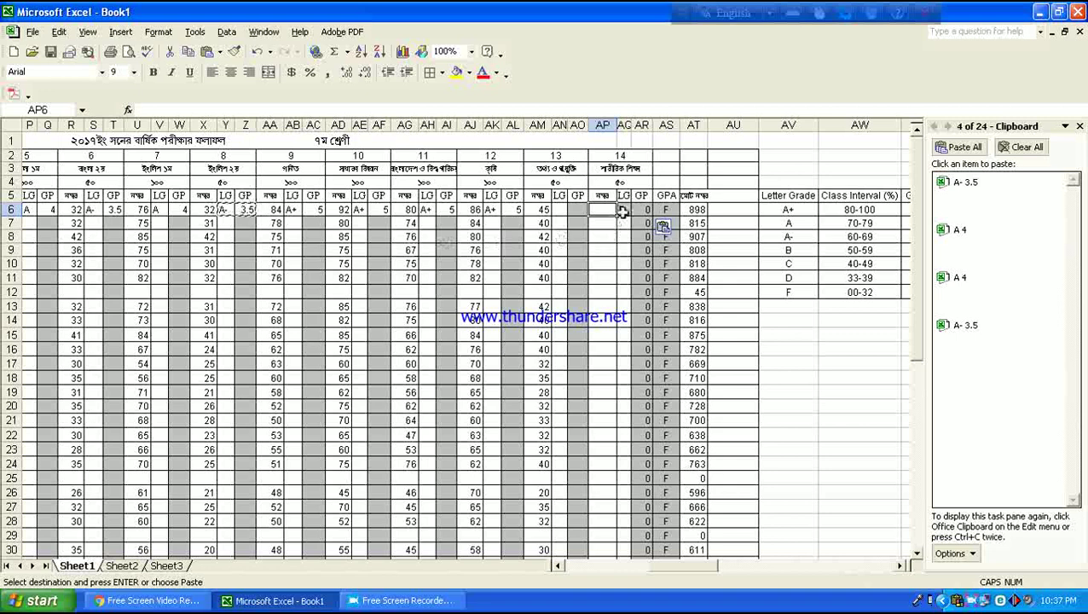
click(627, 209)
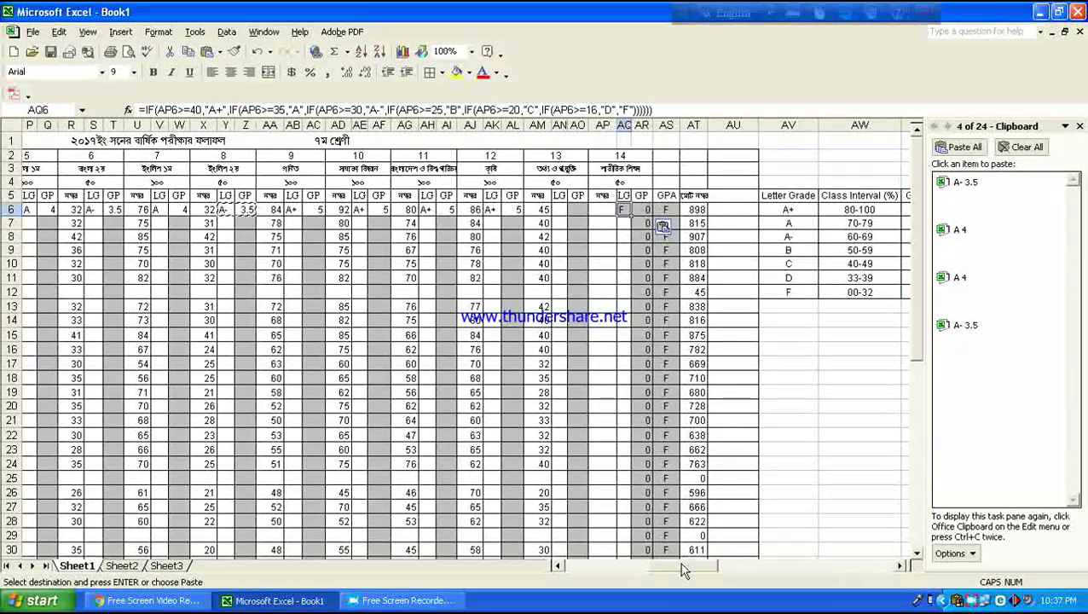
Step: Fill the J:K and M:N letter grades and grade points down to row 53
drag(683, 570, 550, 570)
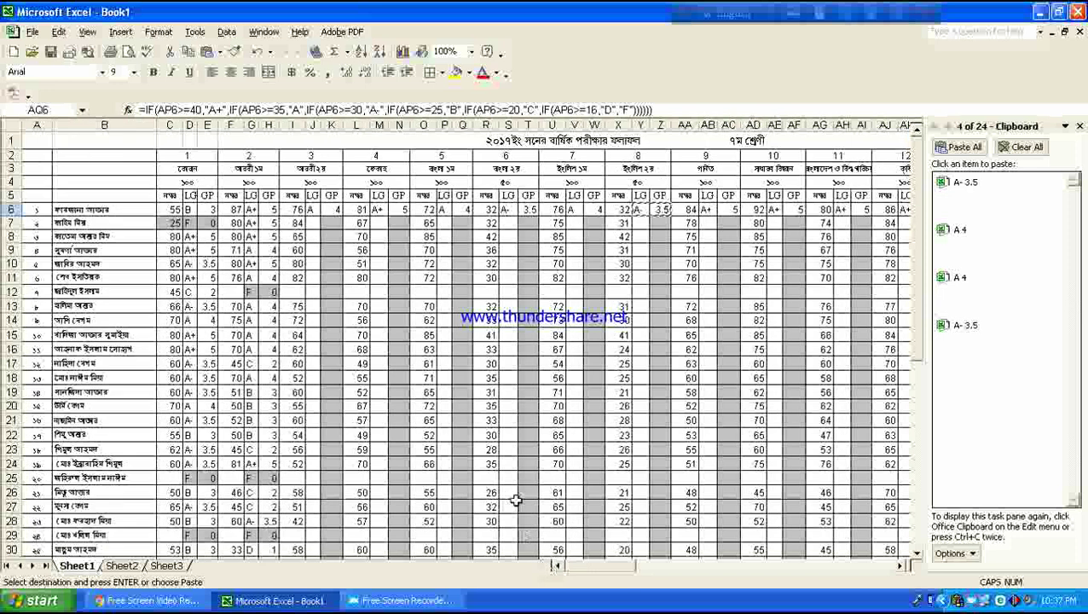
drag(311, 209, 332, 209)
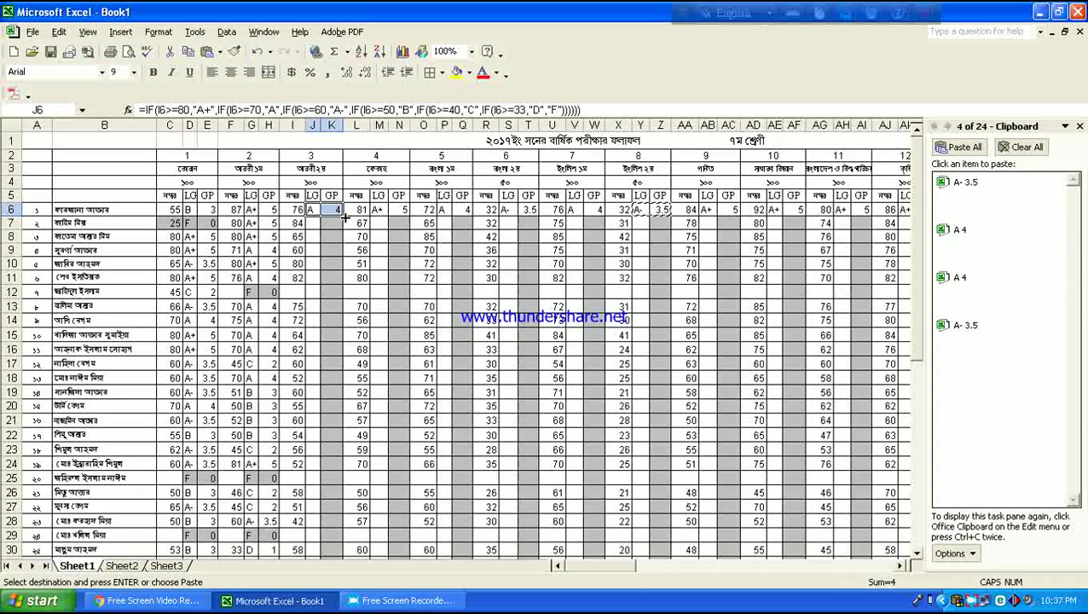
drag(341, 217, 341, 577)
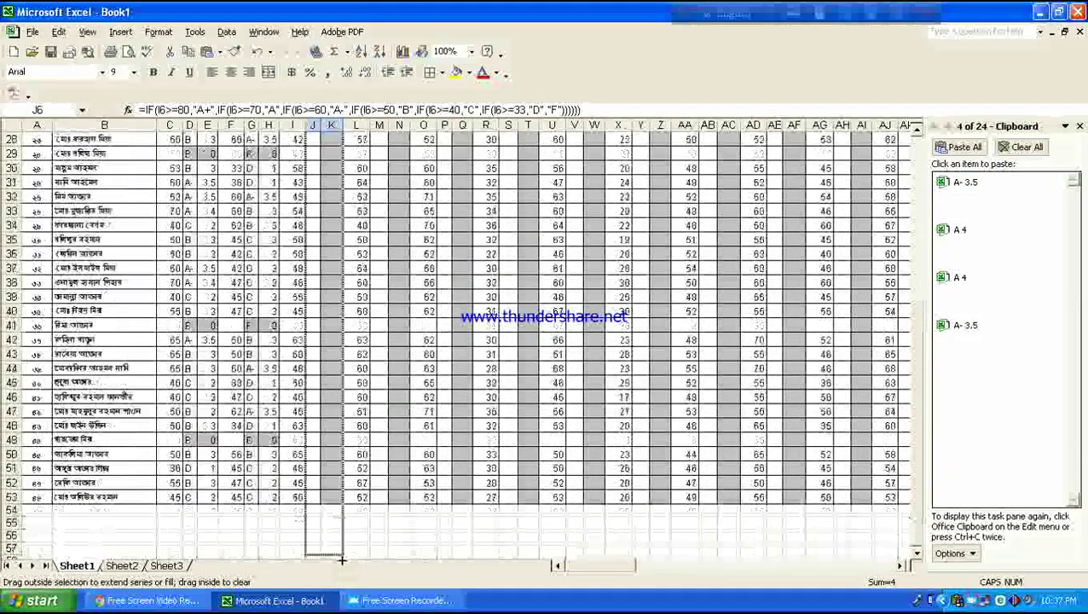
drag(341, 576, 341, 499)
scroll(400, 419, up, 2)
scroll(401, 416, up, 4)
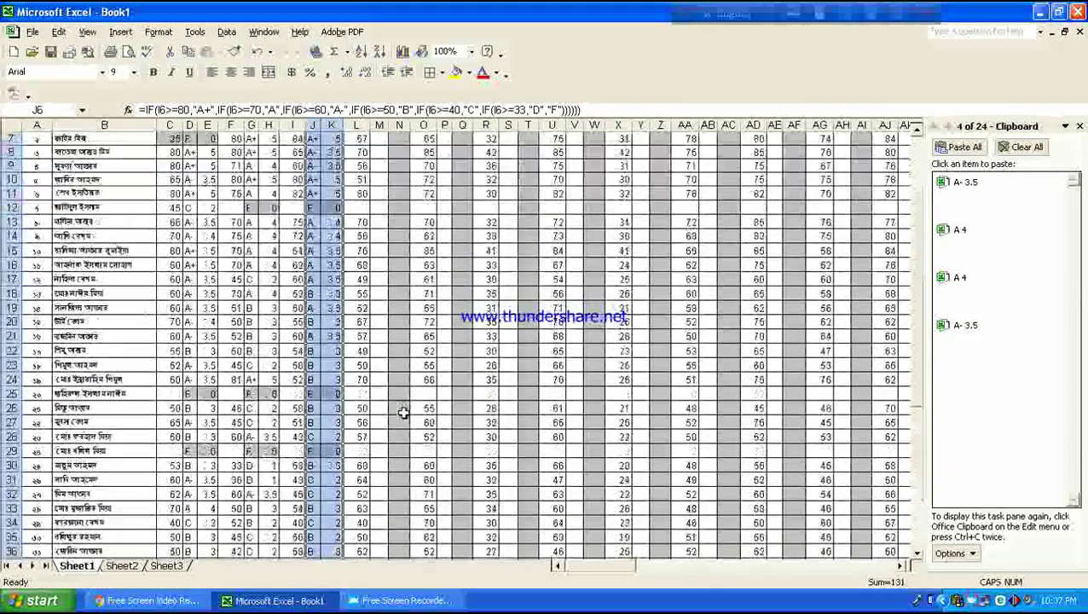
scroll(403, 413, up, 2)
click(380, 210)
key(ctrl+v)
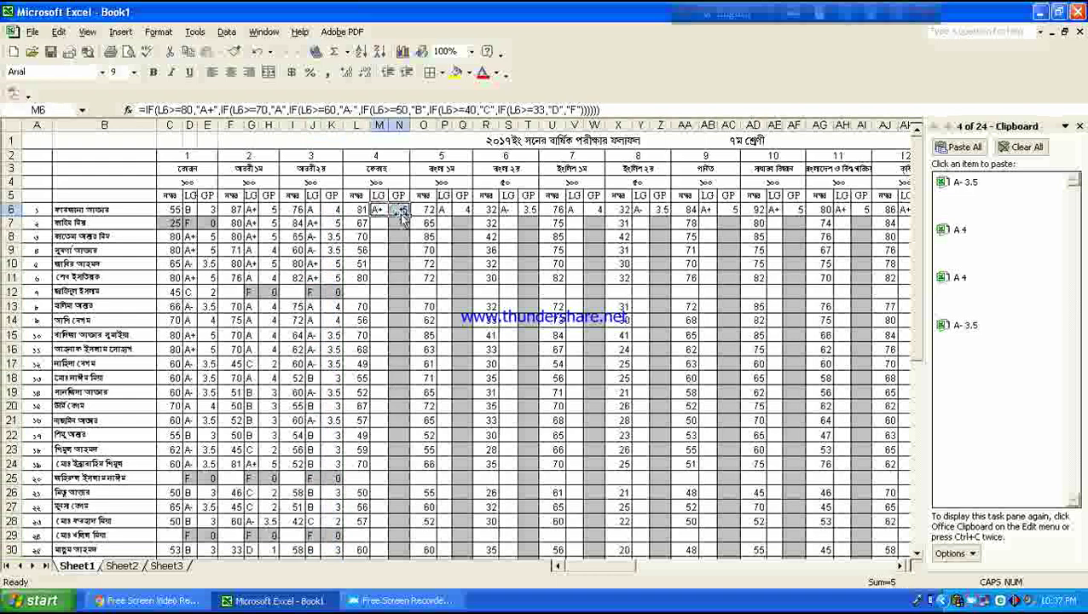
drag(411, 215, 409, 580)
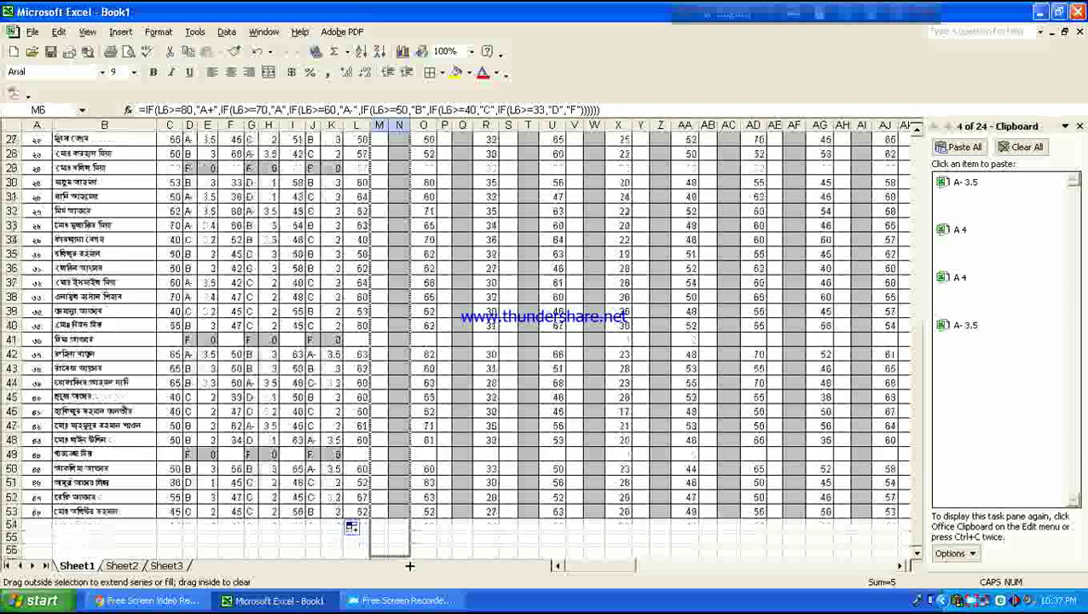
drag(410, 580, 414, 515)
scroll(444, 444, up, 5)
scroll(465, 352, up, 4)
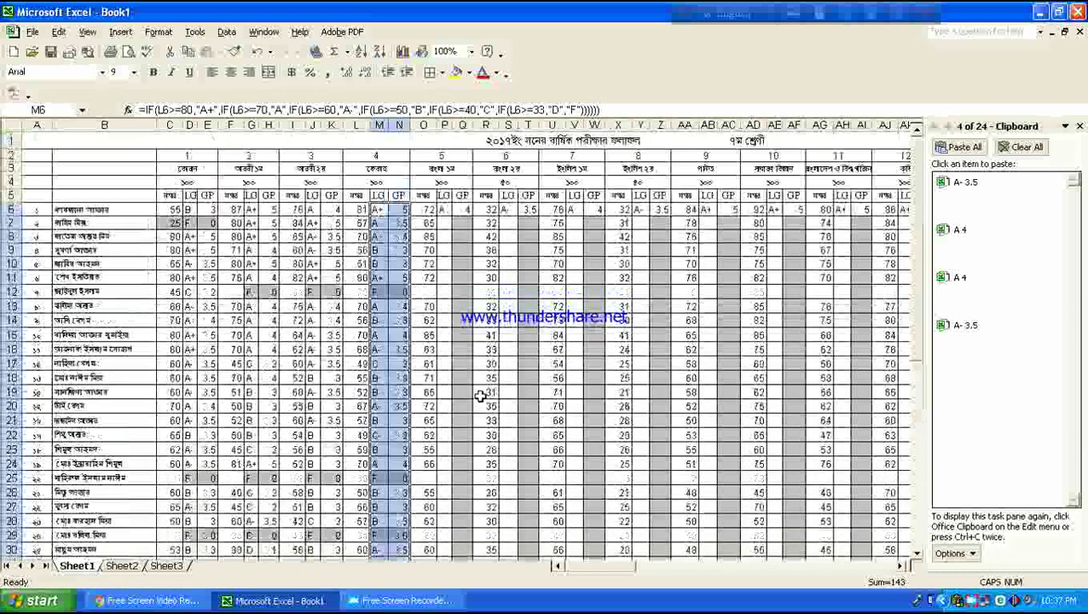
Step: Fill the P:Q, S:T and V:W grades and points down to row 53
mouse_move(444, 210)
mouse_down()
mouse_move(464, 210)
mouse_move(476, 576)
mouse_up()
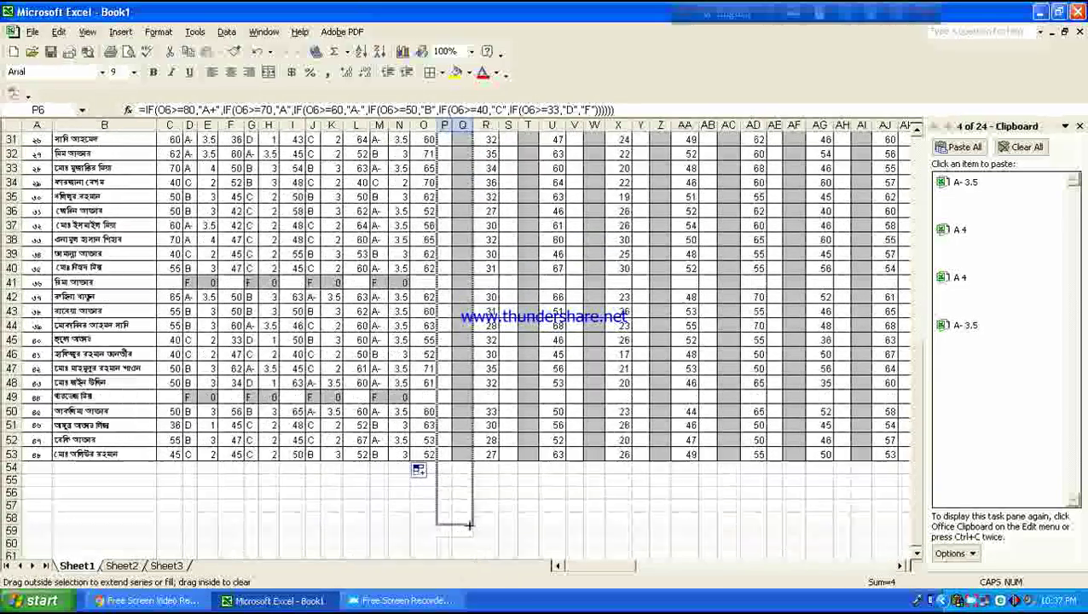
drag(476, 576, 469, 458)
scroll(503, 384, up, 3)
scroll(516, 340, up, 3)
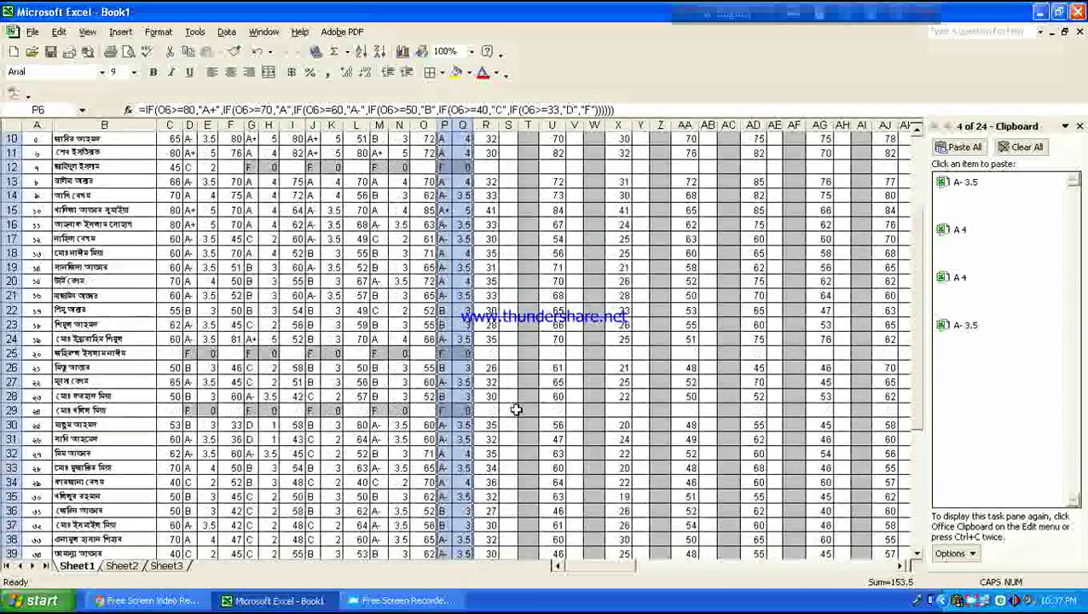
scroll(515, 256, up, 4)
mouse_move(509, 213)
mouse_down()
mouse_move(529, 210)
mouse_move(531, 570)
mouse_up()
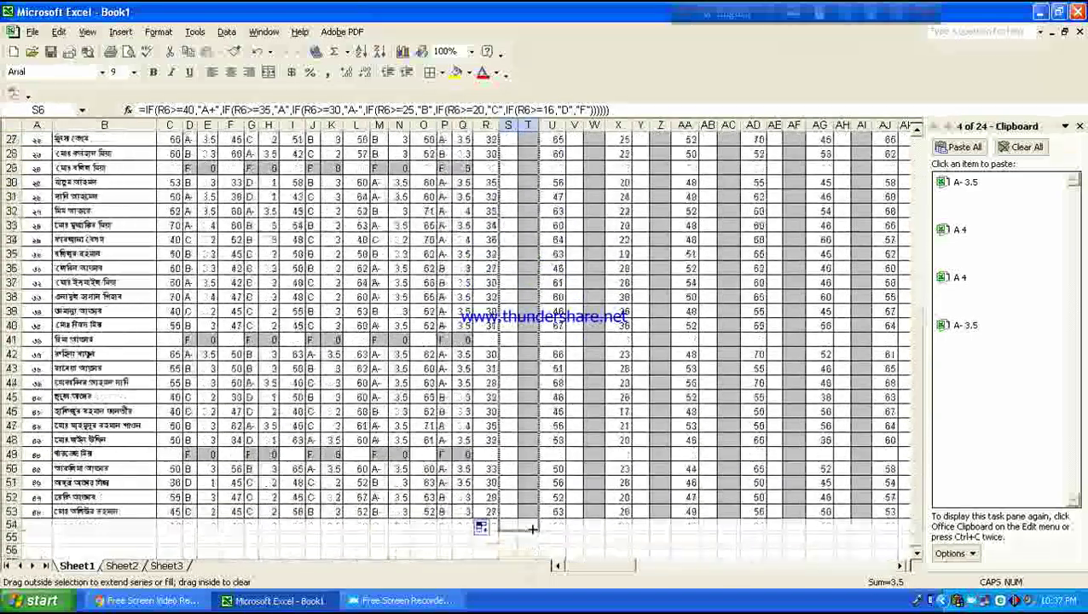
drag(531, 570, 532, 521)
scroll(575, 427, up, 7)
scroll(522, 376, up, 2)
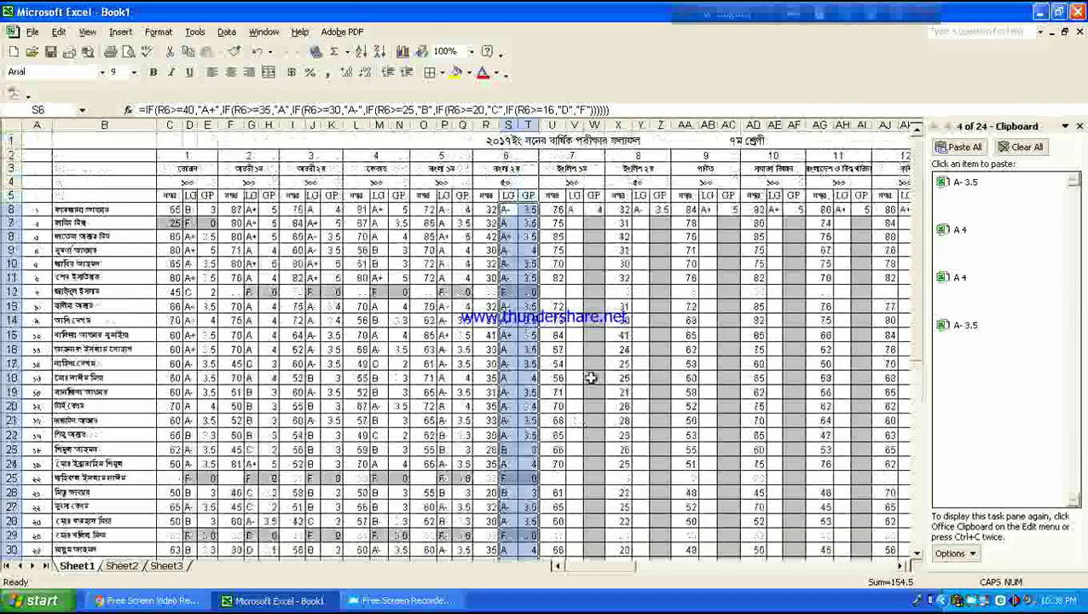
mouse_move(574, 210)
mouse_down()
mouse_move(594, 210)
mouse_move(597, 567)
mouse_move(599, 529)
mouse_up()
Step: Fill the Y:Z, AB:AC and AE:AF grades and points down to row 53
scroll(649, 450, up, 8)
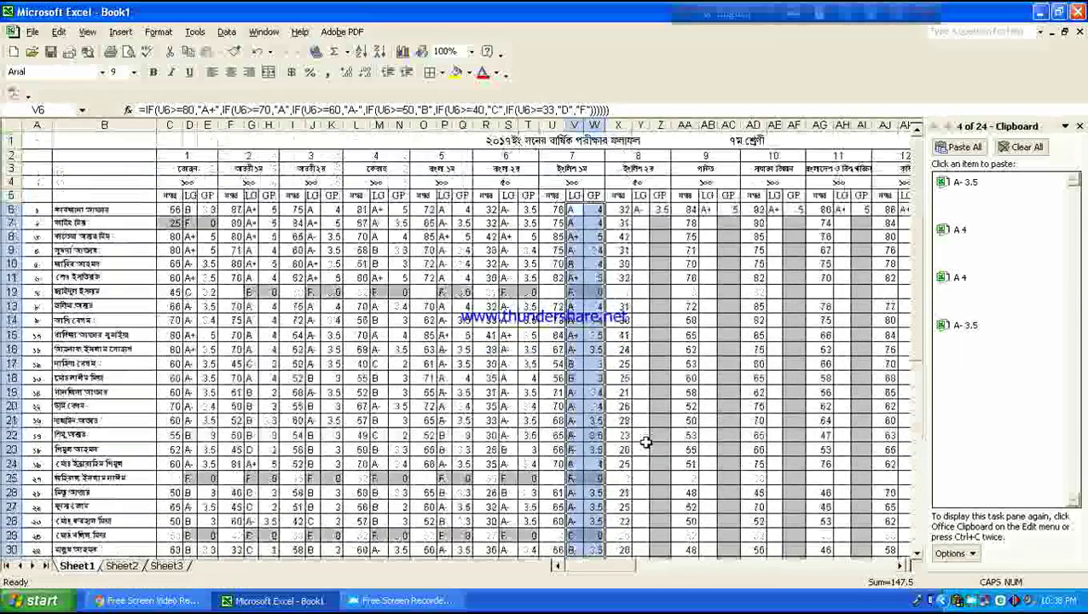
mouse_move(645, 213)
mouse_down()
mouse_move(660, 213)
mouse_move(671, 575)
mouse_up()
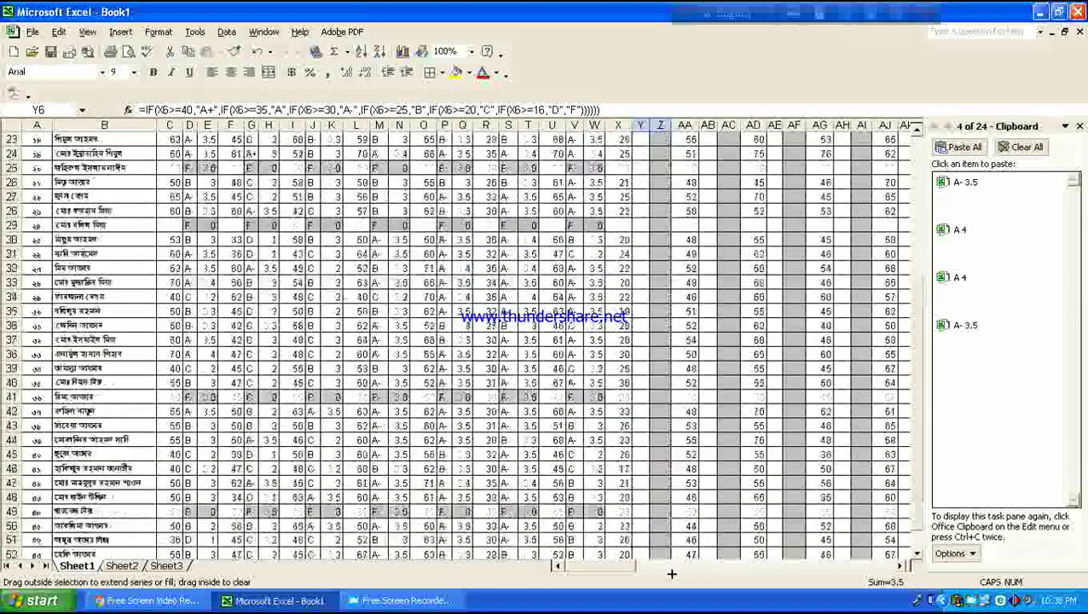
drag(671, 574, 669, 434)
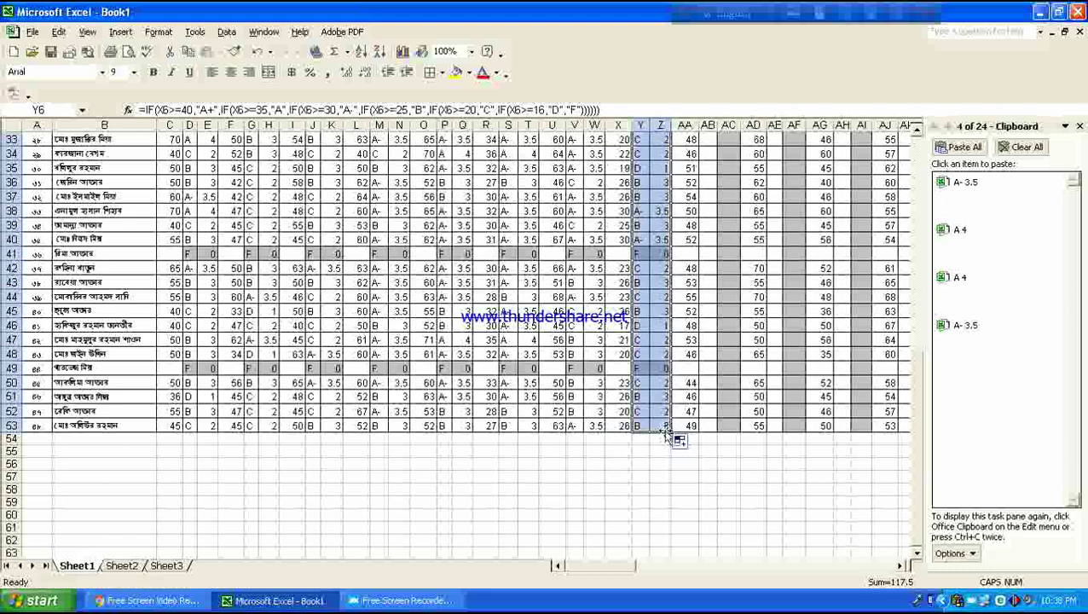
scroll(670, 427, up, 3)
scroll(674, 417, up, 3)
scroll(691, 392, up, 5)
mouse_move(708, 209)
mouse_down()
mouse_move(732, 210)
mouse_move(738, 572)
mouse_up()
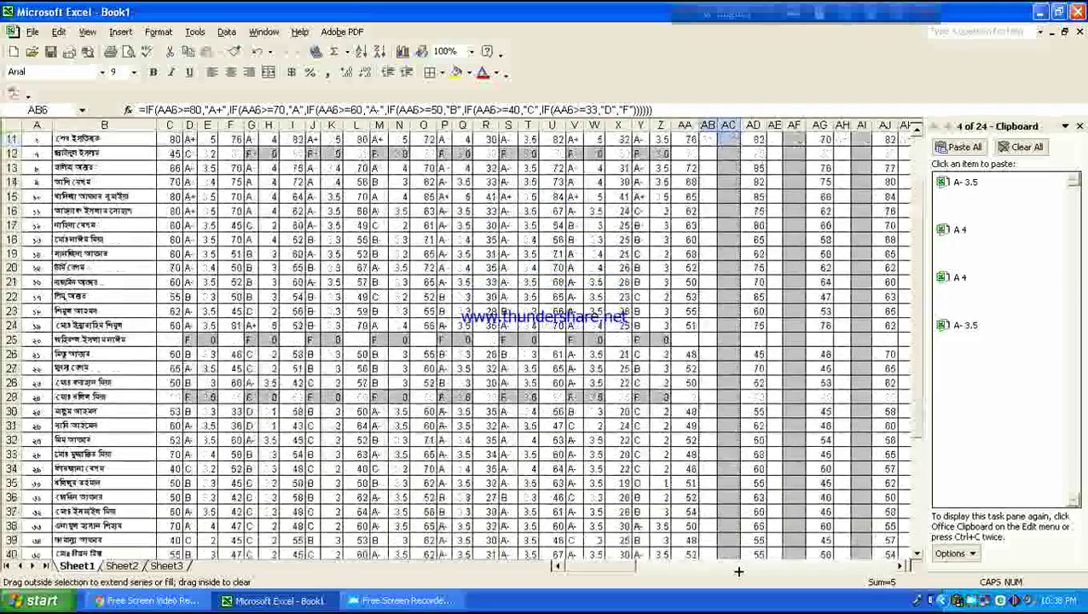
drag(739, 572, 732, 504)
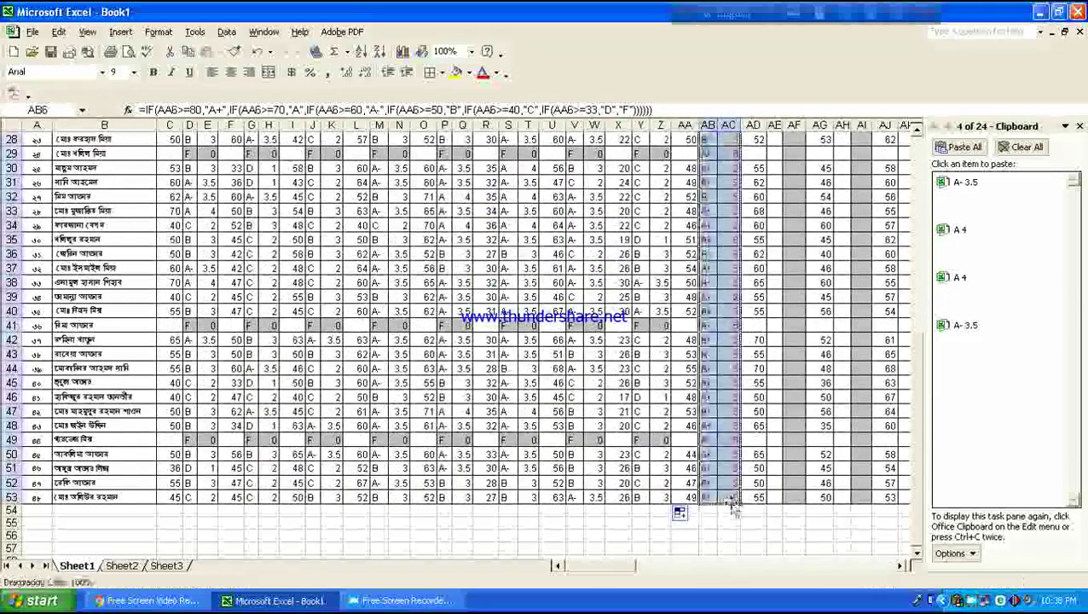
scroll(754, 482, up, 9)
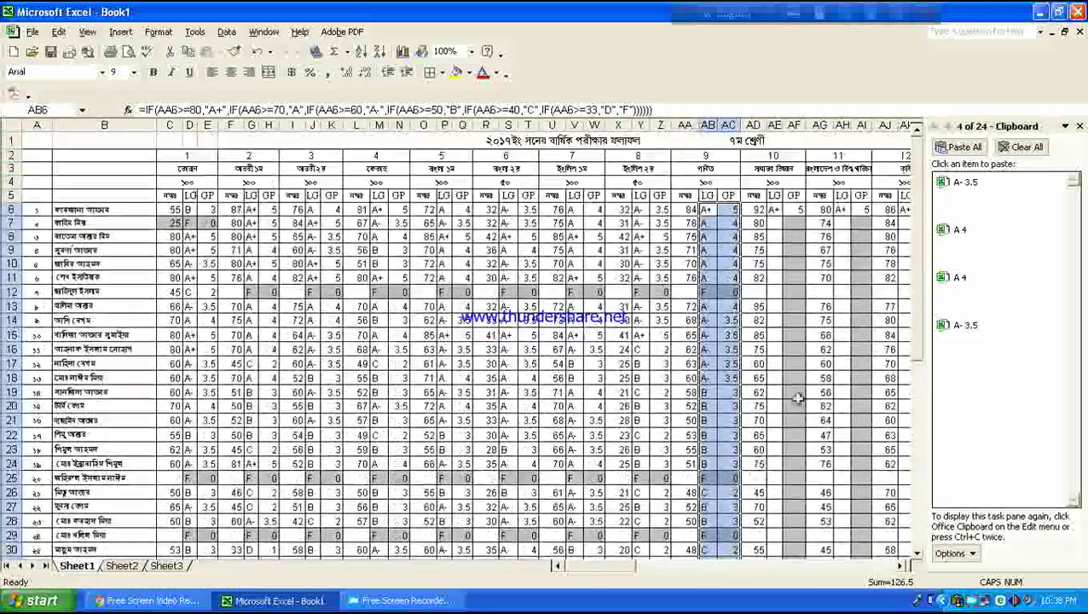
mouse_move(776, 209)
mouse_down()
mouse_move(798, 209)
mouse_move(806, 573)
mouse_up()
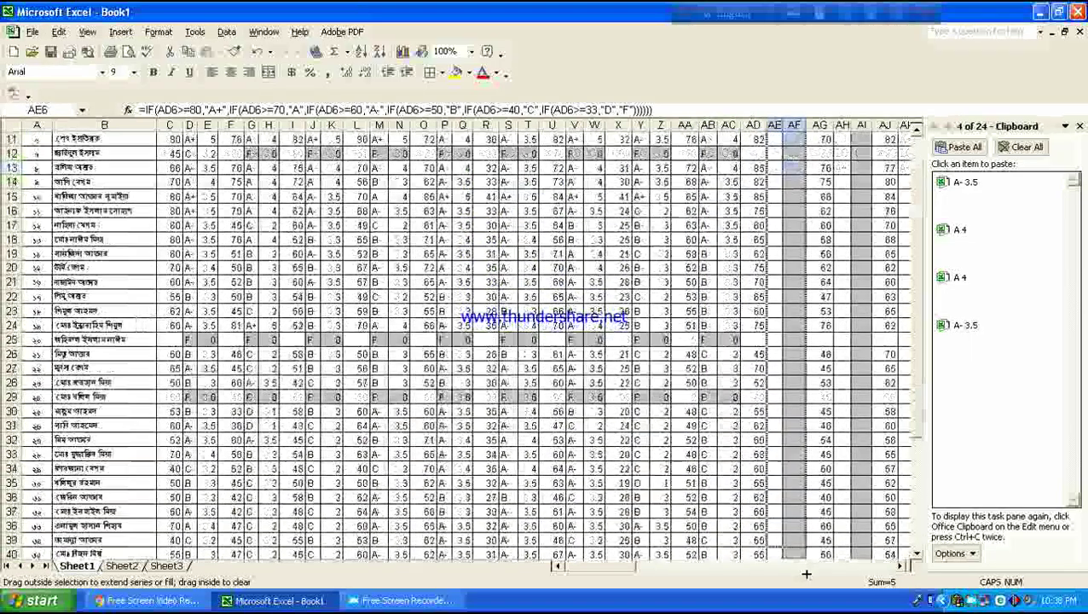
drag(806, 573, 792, 472)
drag(630, 567, 634, 515)
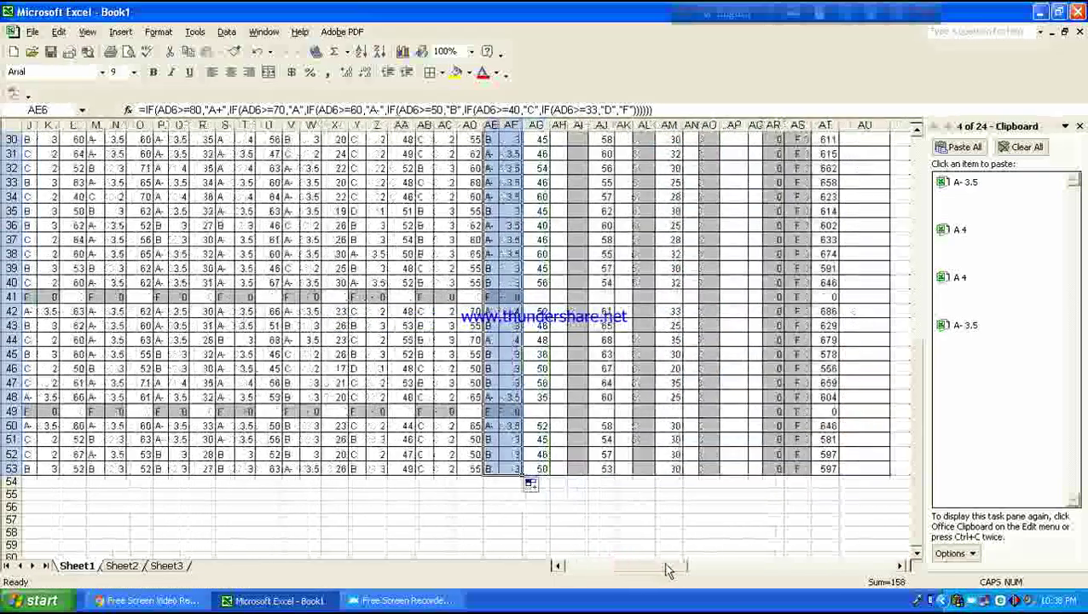
scroll(613, 460, up, 6)
scroll(613, 460, up, 4)
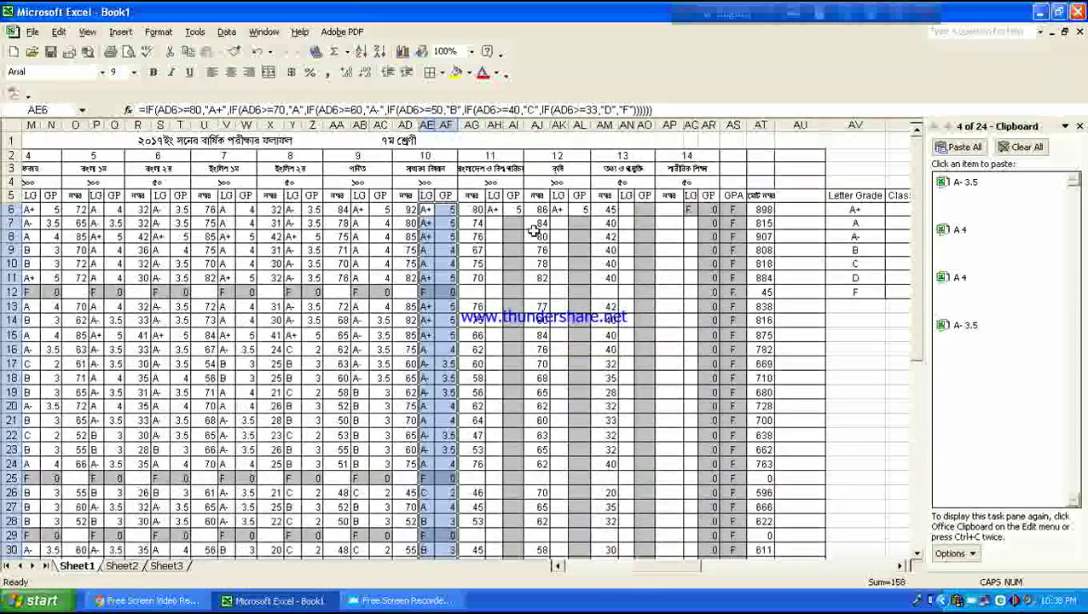
Step: Fill the AH:AI and AK:AL grades and points down to row 53
mouse_move(501, 210)
mouse_down()
mouse_move(517, 211)
mouse_move(522, 572)
mouse_up()
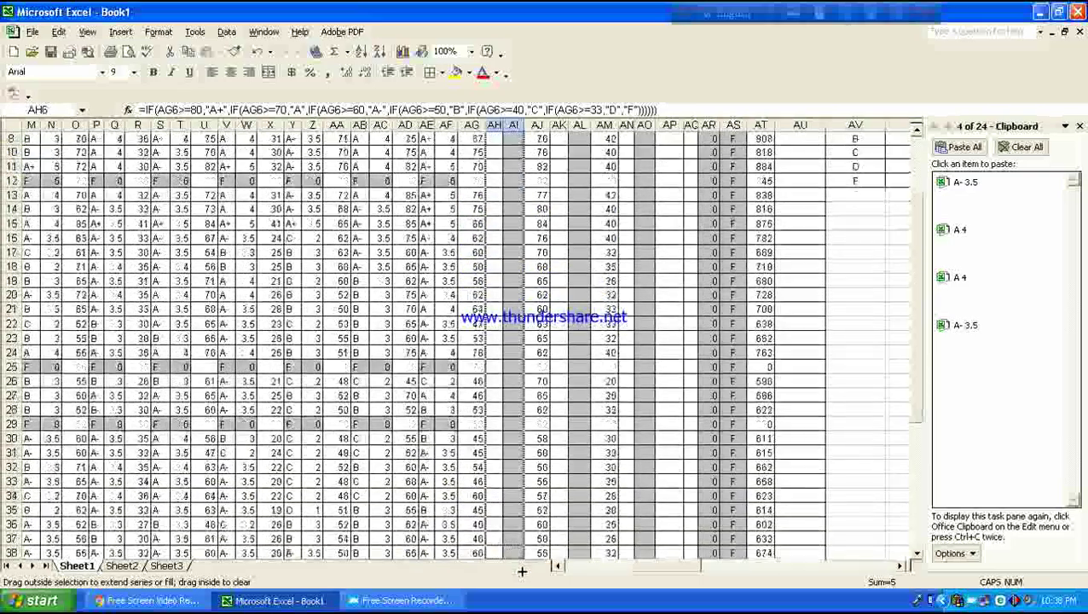
drag(522, 571, 522, 499)
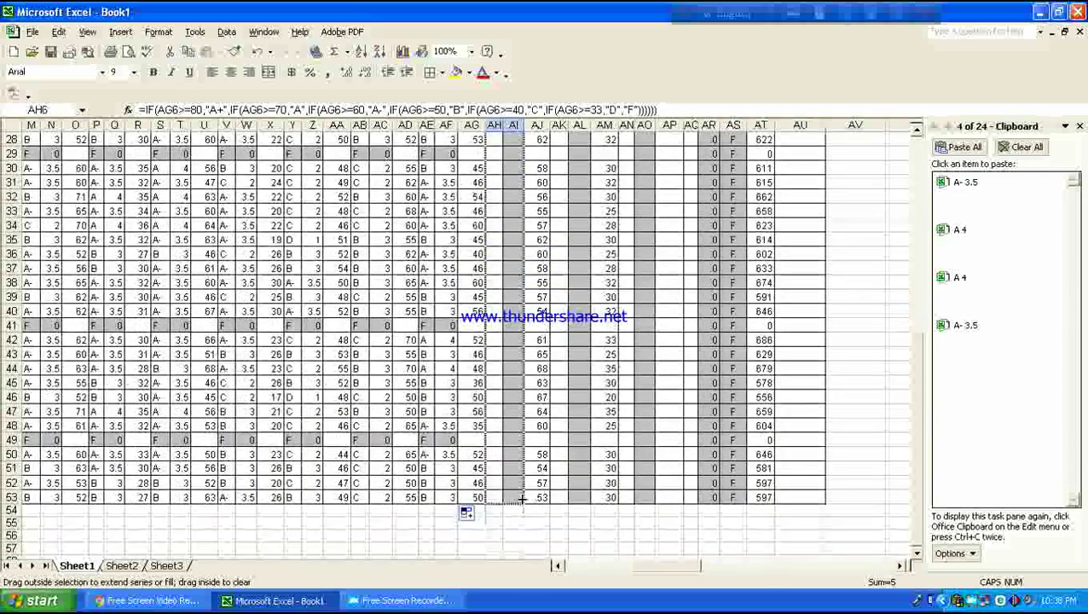
scroll(566, 461, up, 5)
scroll(580, 451, up, 4)
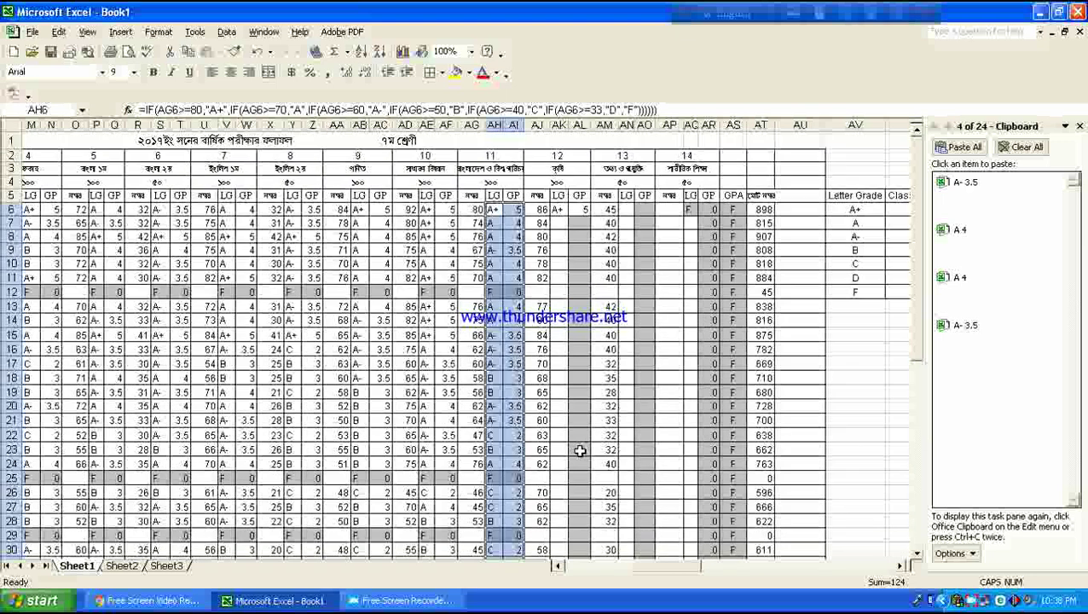
click(563, 209)
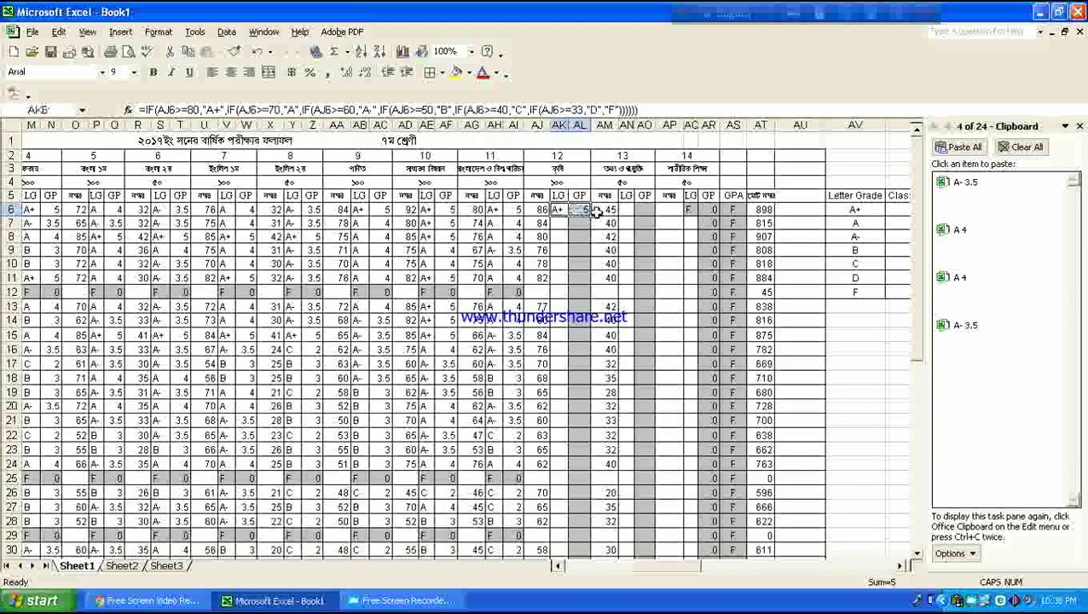
drag(592, 216, 591, 577)
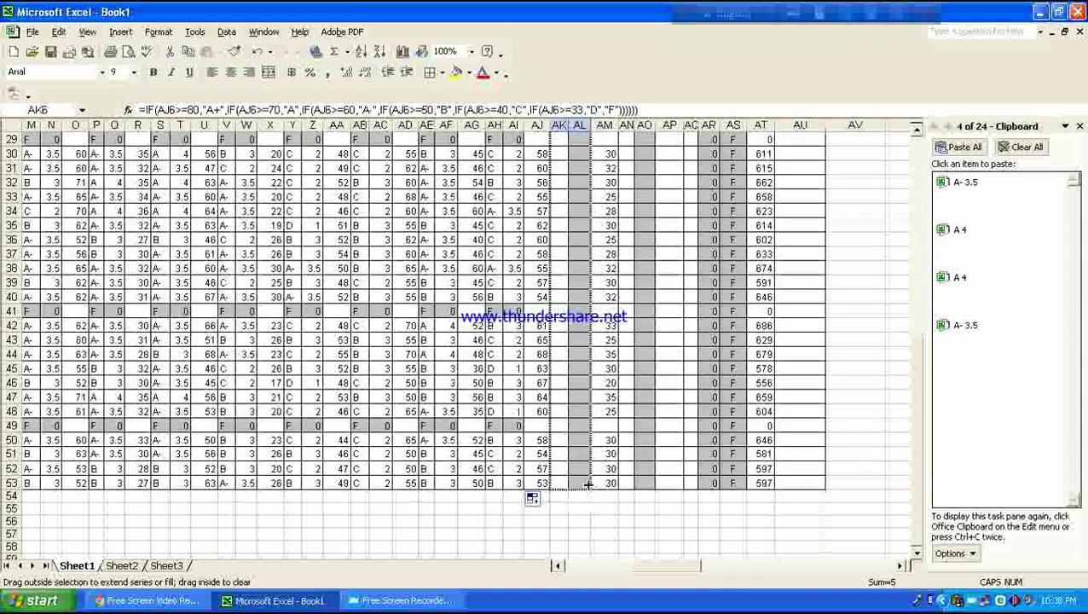
drag(591, 576, 588, 493)
scroll(652, 444, up, 5)
scroll(656, 441, up, 5)
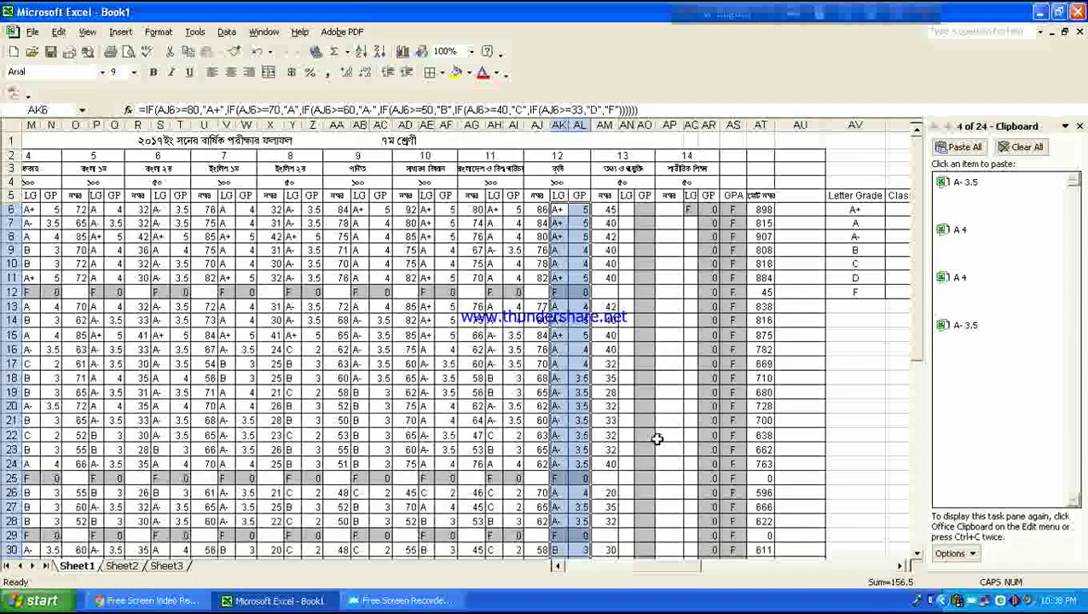
click(628, 209)
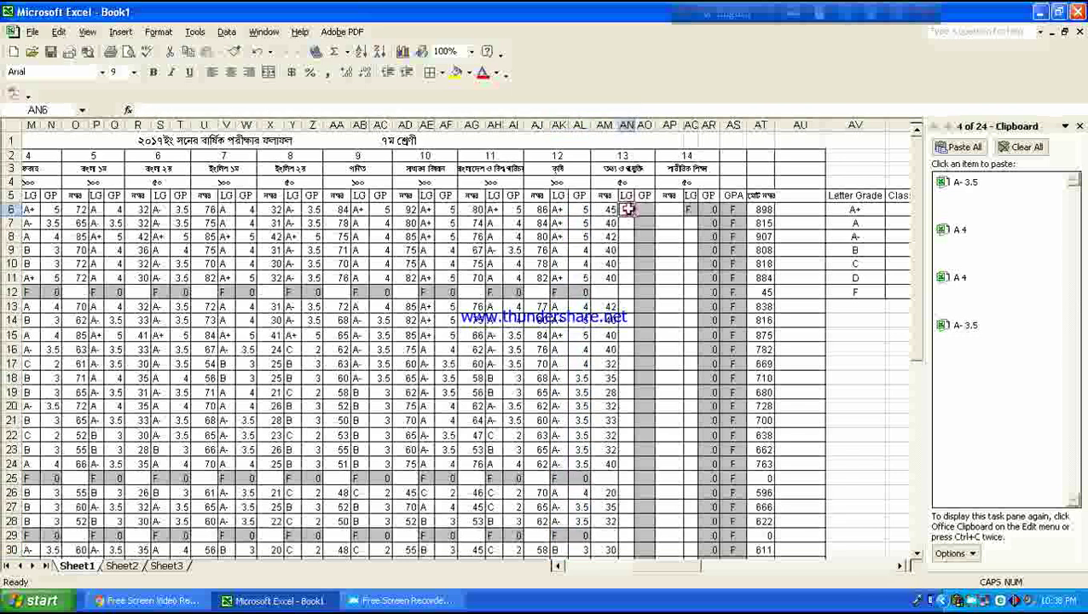
Step: Copy the AQ6:AR6 grade formulas into AN6:AO6 and fill them down to row 53
drag(689, 209, 710, 210)
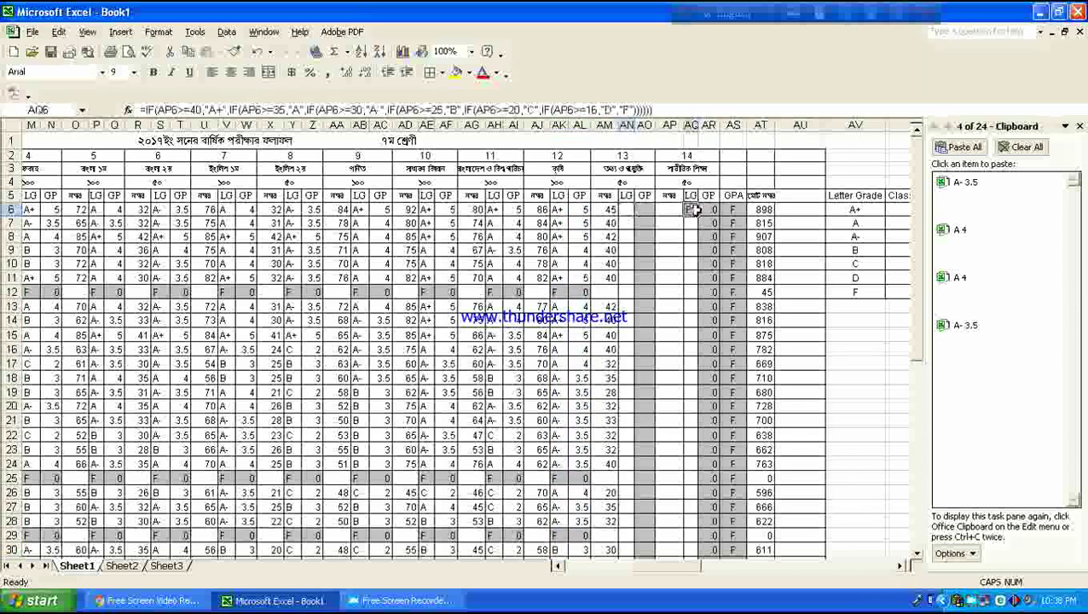
key(ctrl+c)
click(633, 210)
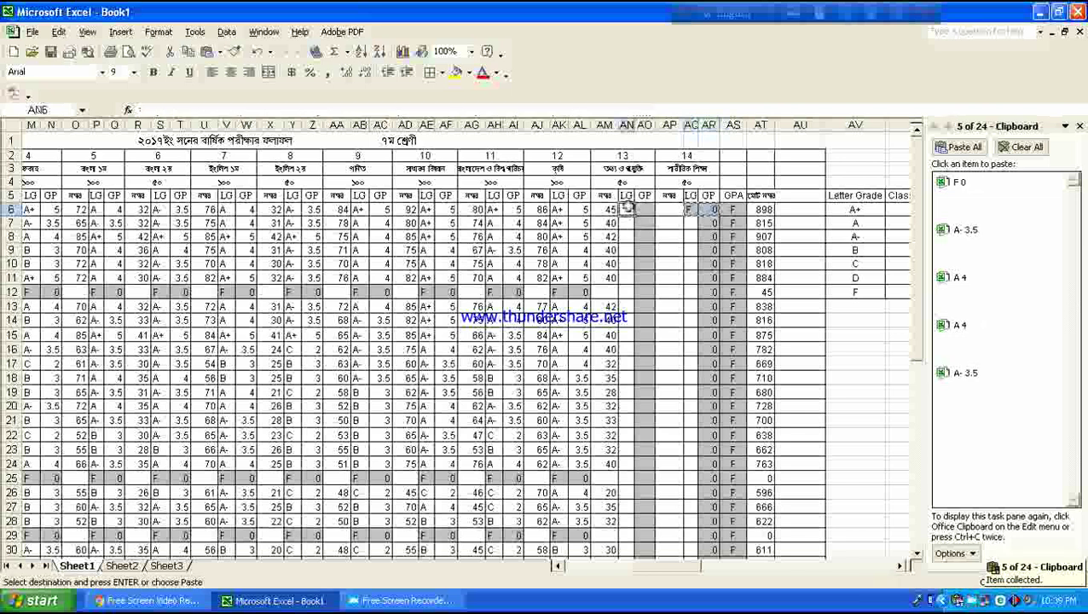
key(ctrl+v)
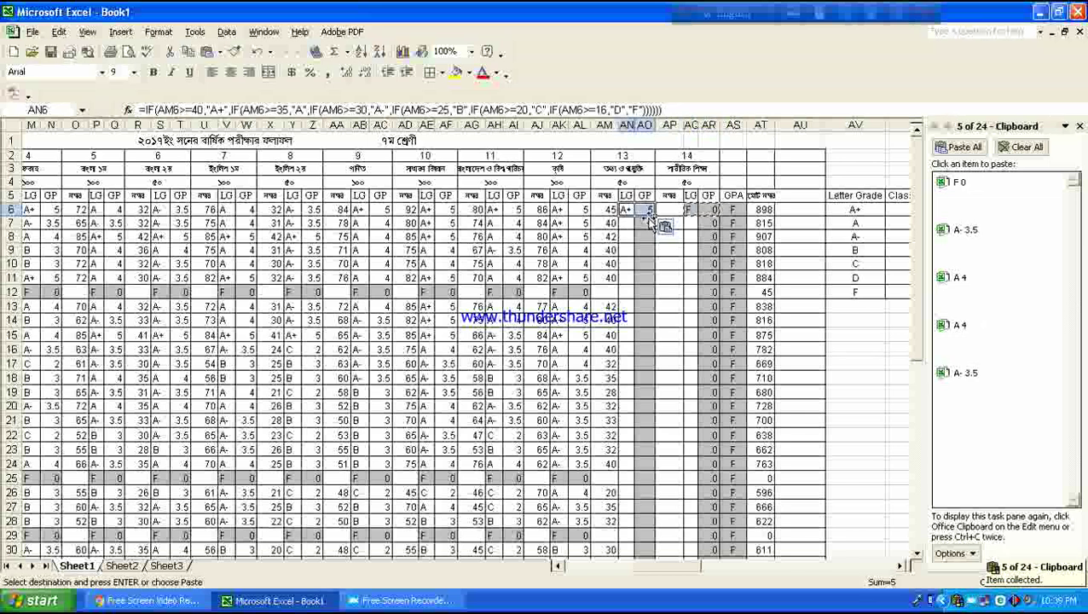
drag(657, 217, 657, 574)
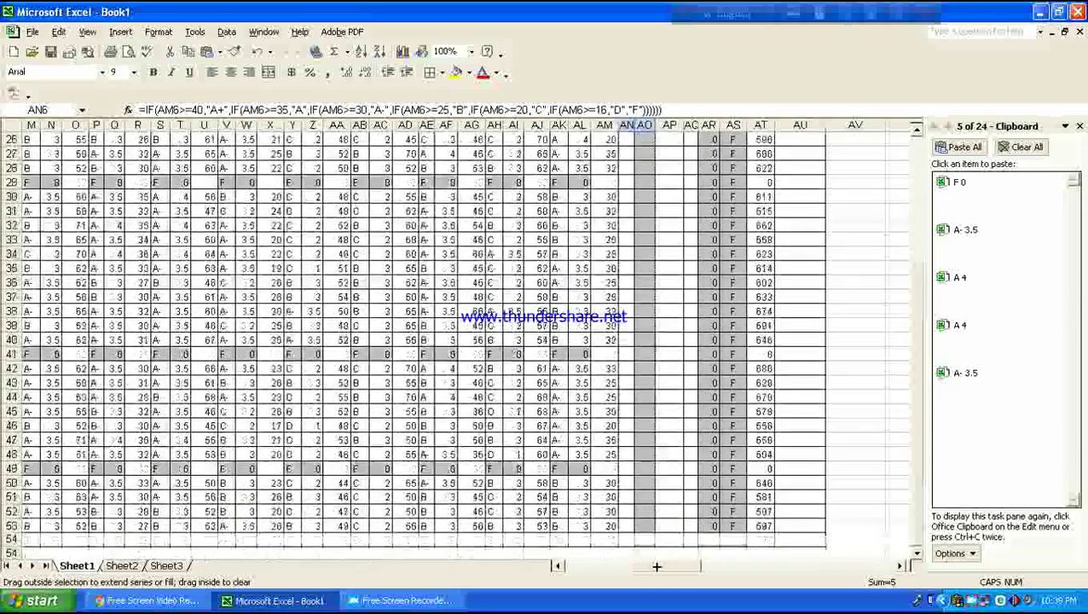
drag(657, 573, 646, 530)
scroll(678, 464, up, 8)
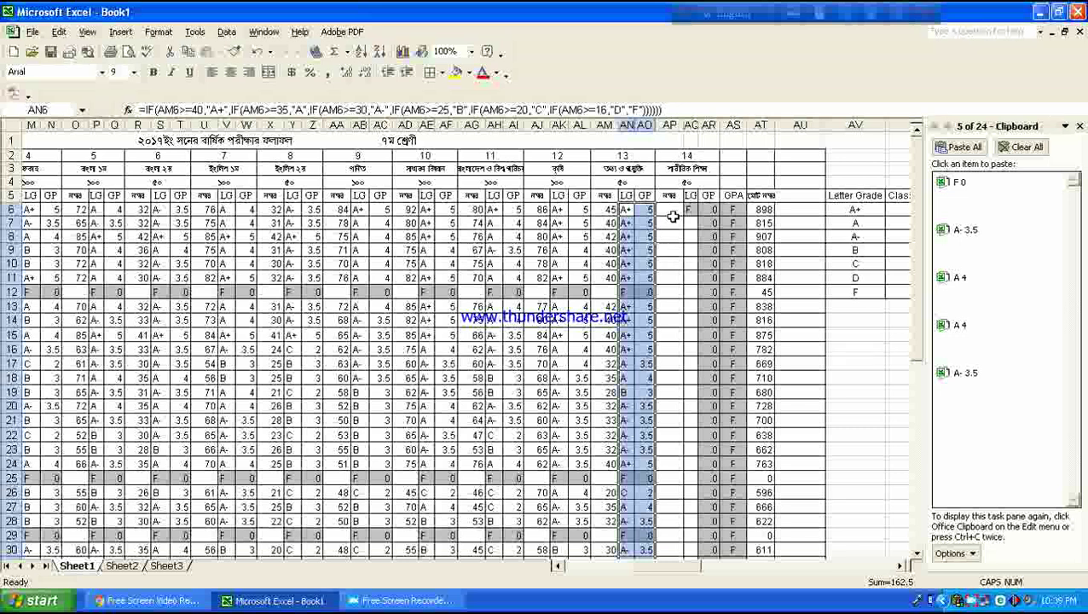
click(671, 224)
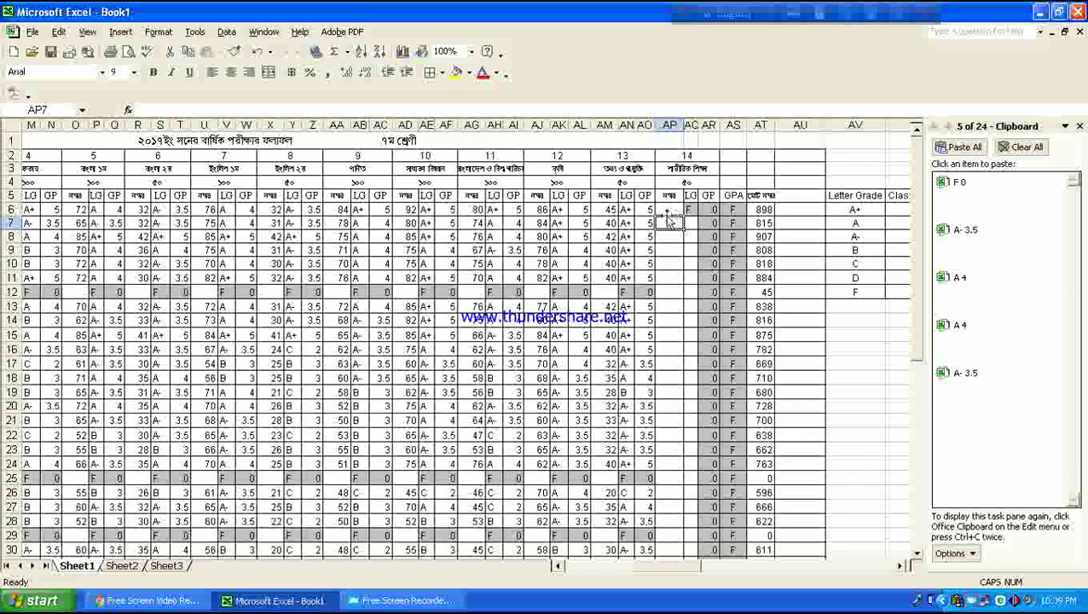
Step: Enter the first subject 14 marks from AP6: 50, 55, 64, 90, 80, 55, 60, 34, 74, 60, 80, 33, 25, 64
click(670, 210)
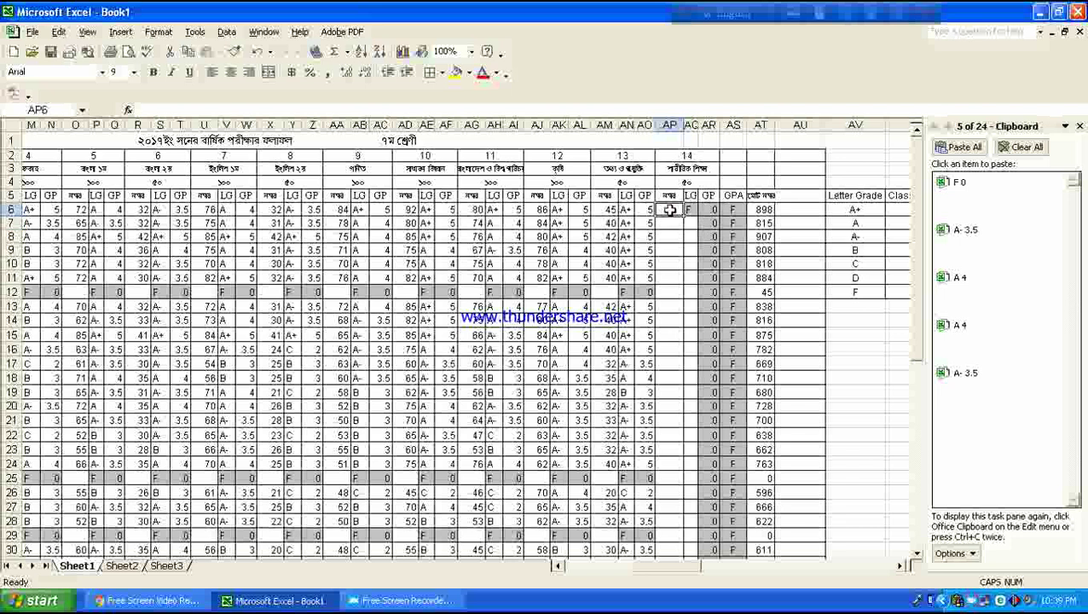
text(50)
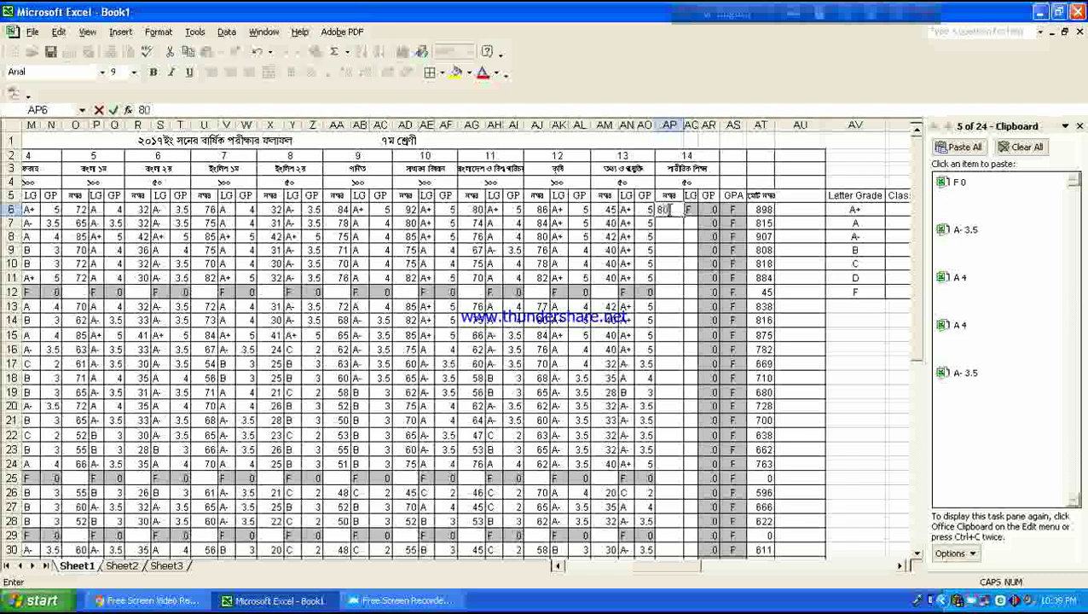
key(Return)
text(55)
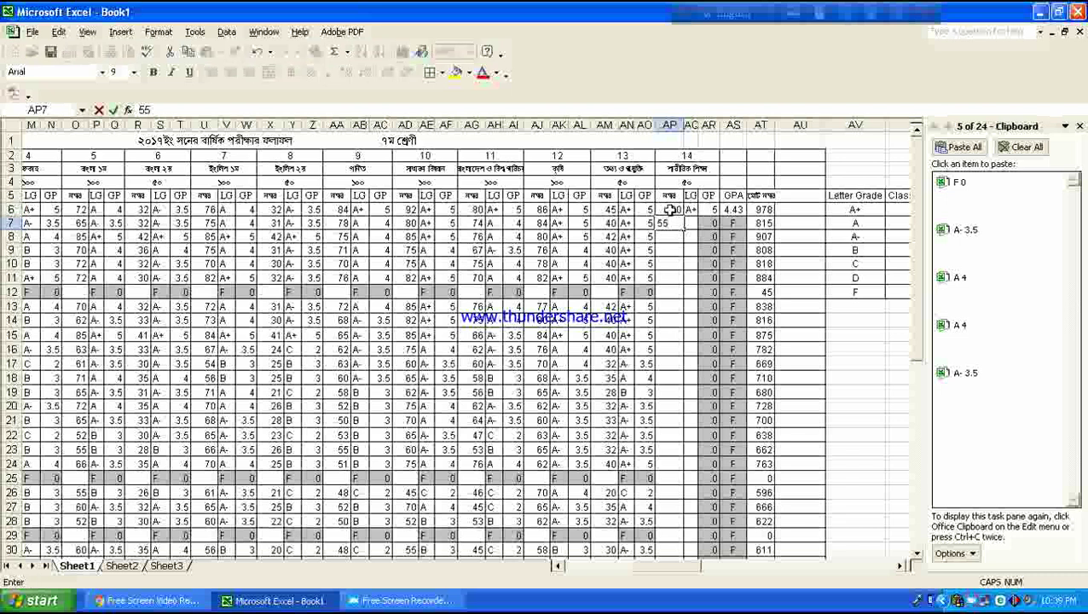
key(Return)
text(64)
key(Return)
text(90)
key(Return)
text(80)
key(Return)
text(55)
key(Return)
text(60)
key(Return)
text(34)
key(Return)
text(74)
key(Return)
text(60)
key(Return)
text(80)
key(Return)
key(Return)
text(33)
key(Return)
text(25)
key(Return)
text(64)
key(Return)
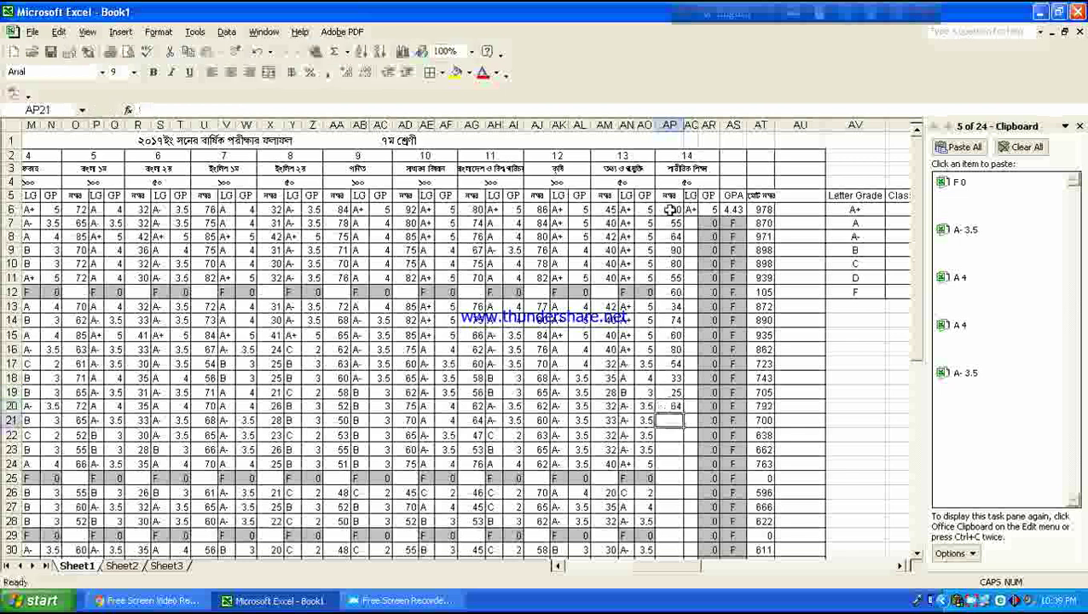
Step: Enter the remaining subject 14 marks (45, 25, 34, 60, 55, 75, 45, 2, 60, 54, 60, 60) and fill AQ:AR formulas down
text(457)
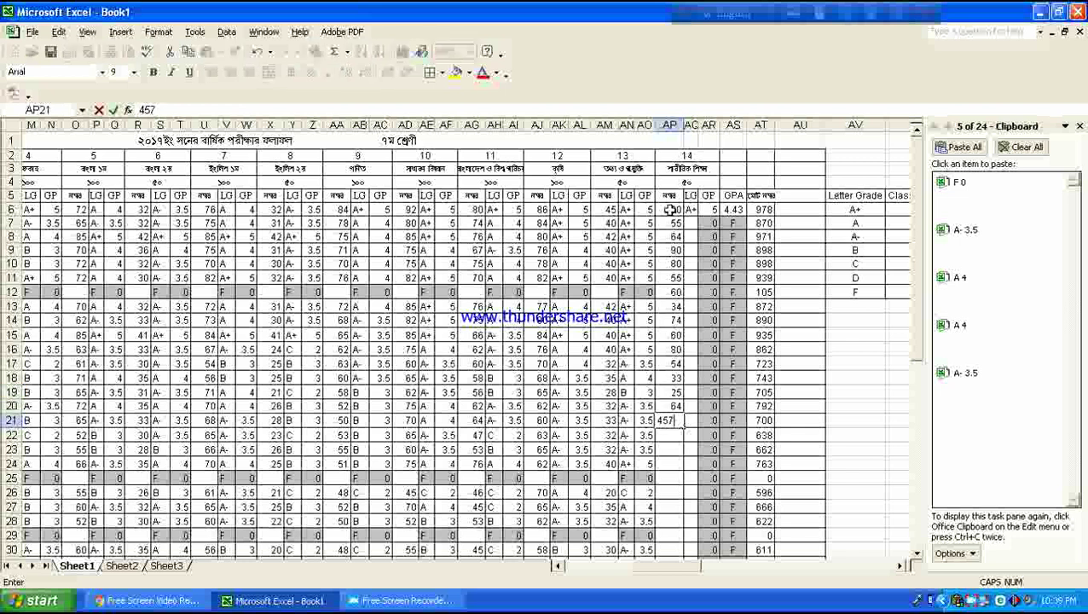
key(Return)
text(25)
key(Return)
text(34)
key(Return)
text(60)
key(Return)
text(55)
key(Return)
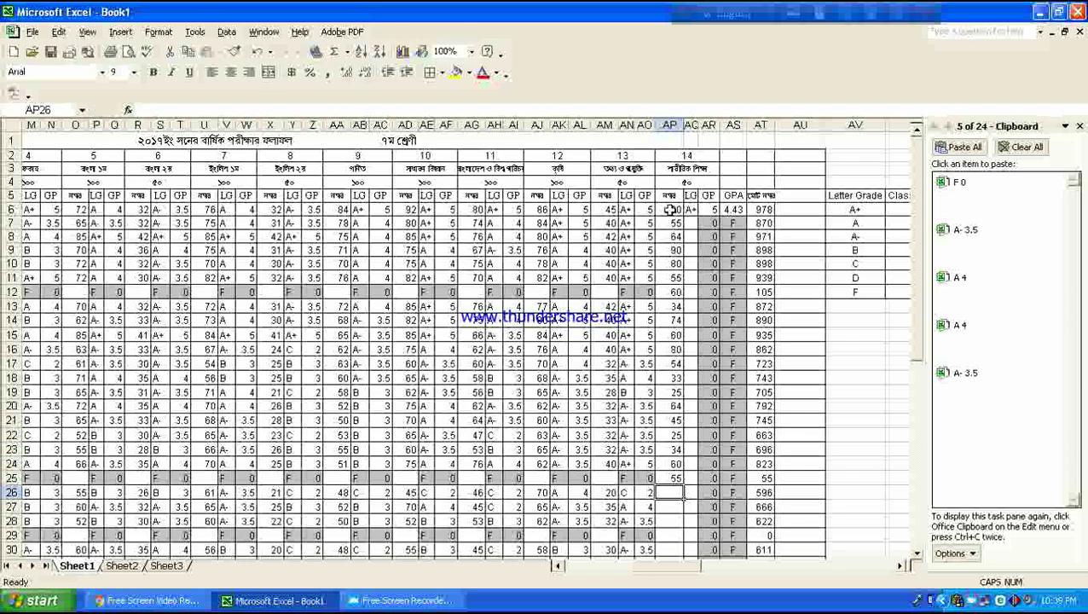
text(75)
key(Return)
text(45)
key(Return)
text(2)
key(Return)
text(60)
key(Return)
text(54)
key(Return)
text(60)
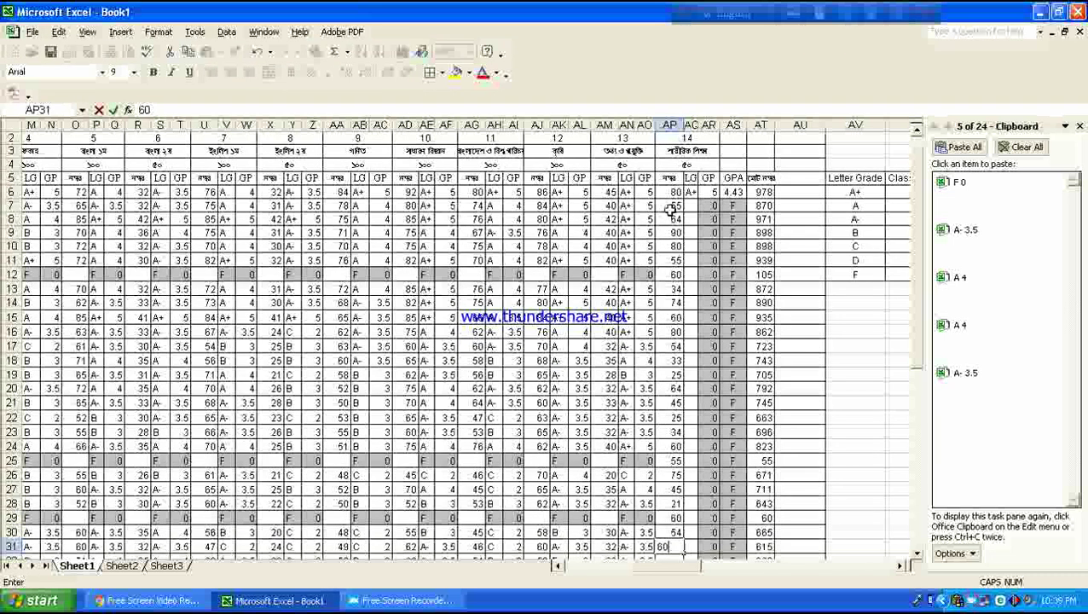
key(Return)
text(60)
key(Return)
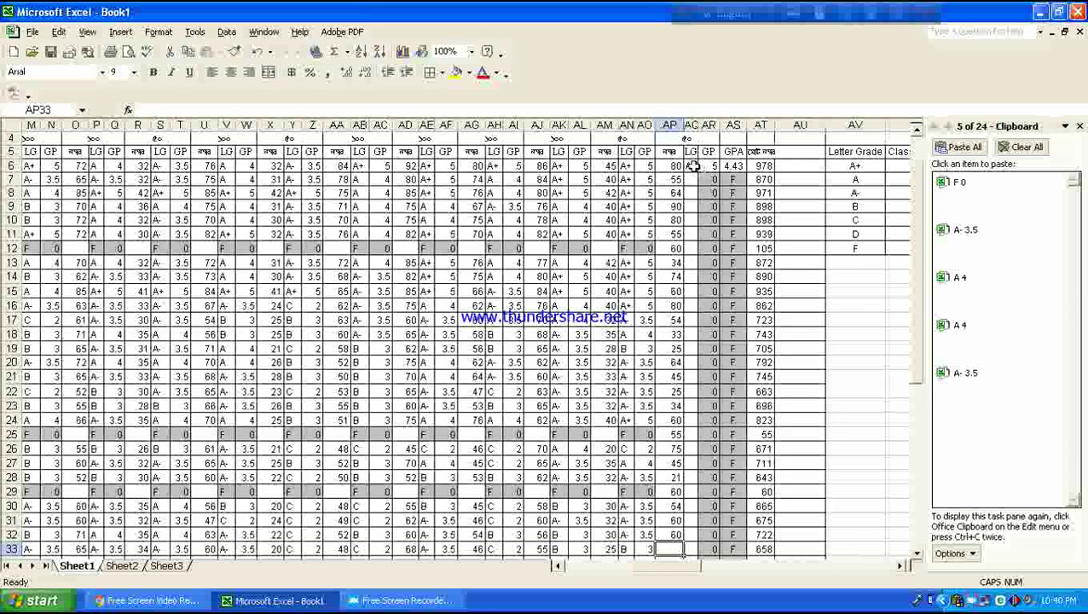
drag(692, 166, 708, 166)
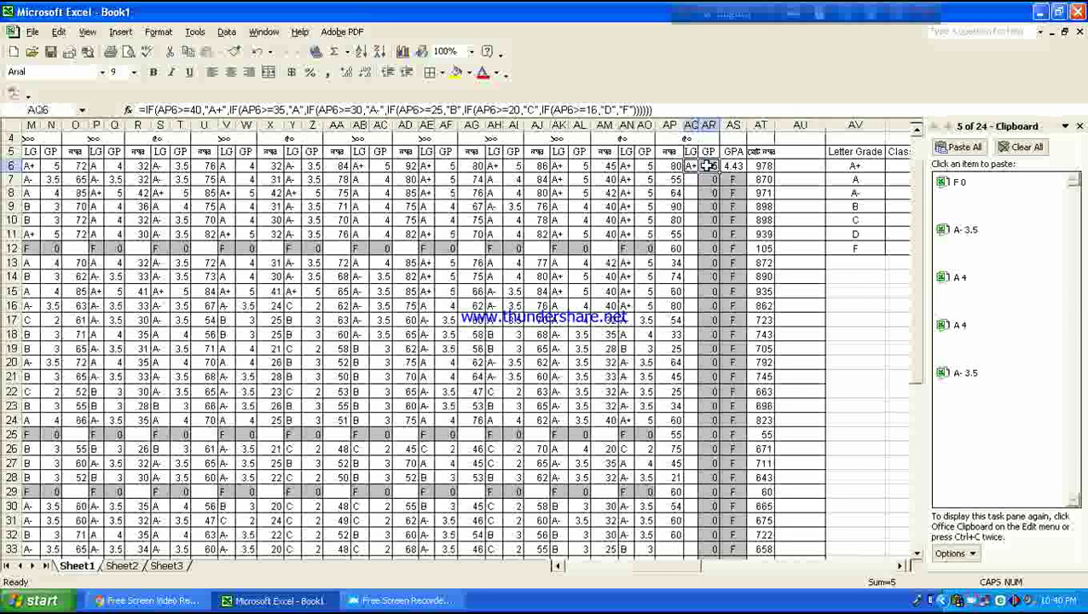
mouse_move(720, 171)
mouse_down()
mouse_move(724, 580)
mouse_move(712, 443)
mouse_up()
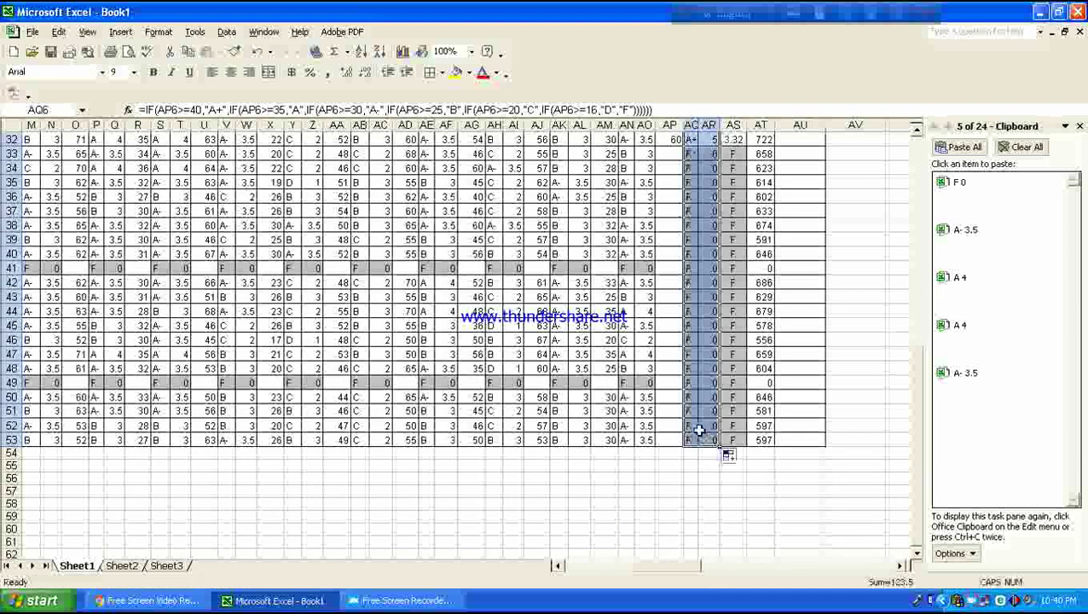
Step: Review the filled sheet, checking G25's grade formula and C7's failing mark of 25 graded F
scroll(699, 410, up, 6)
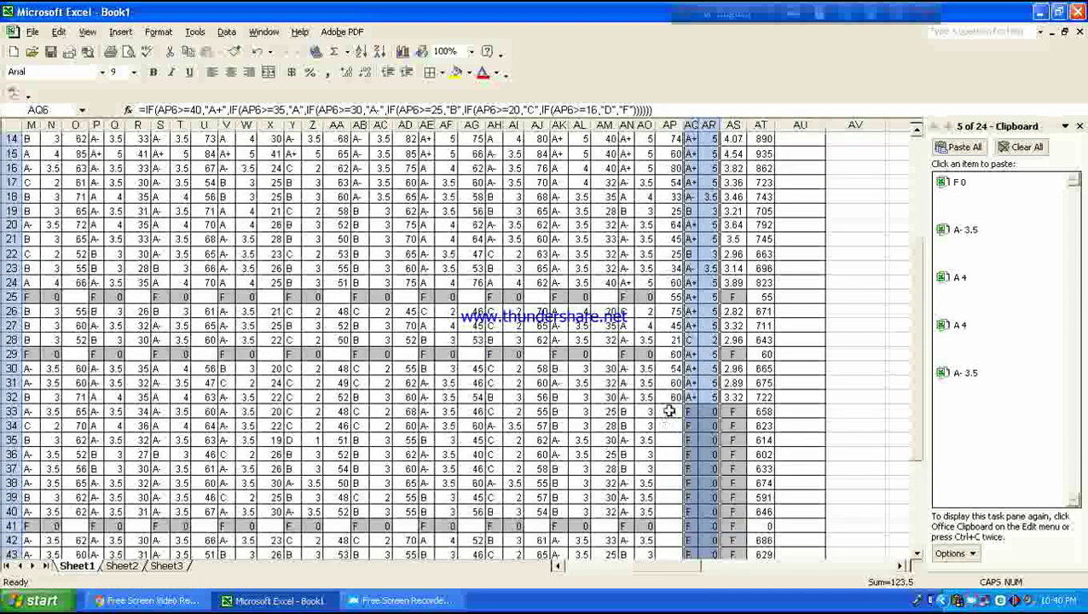
click(664, 412)
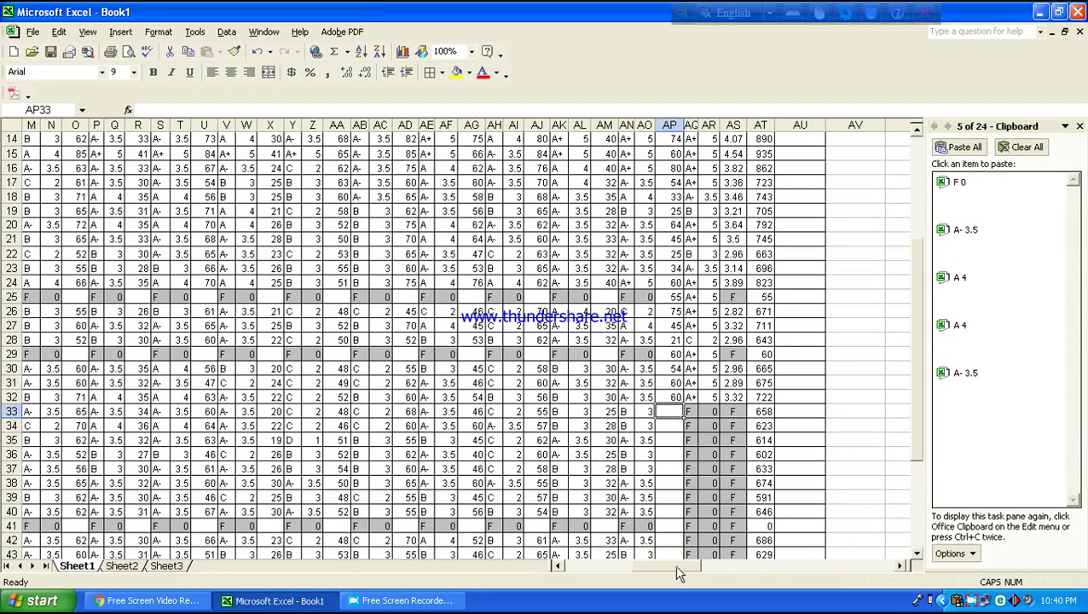
drag(679, 573, 606, 573)
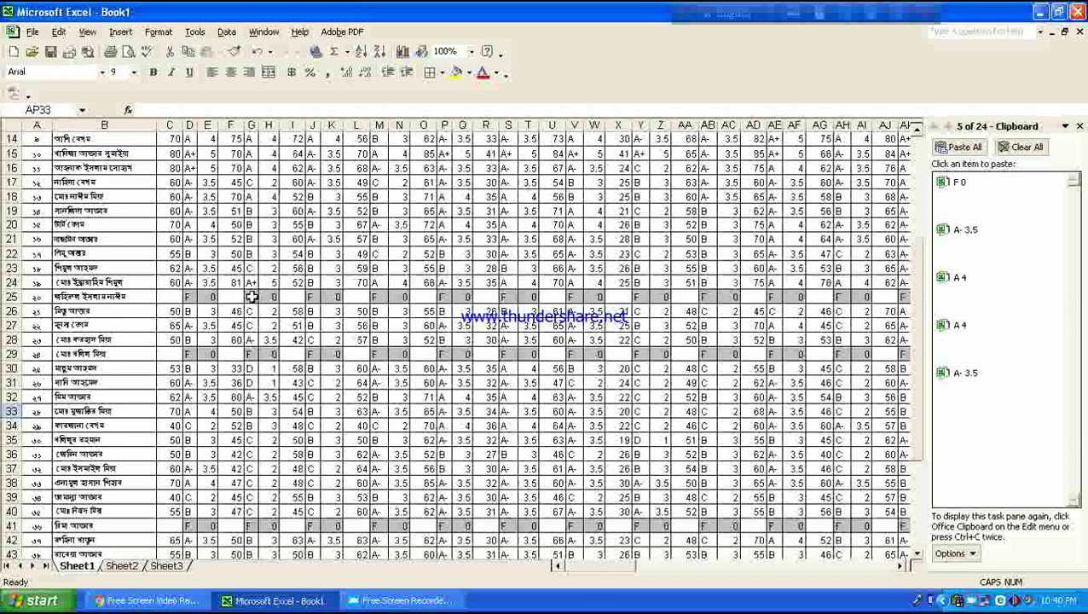
click(251, 297)
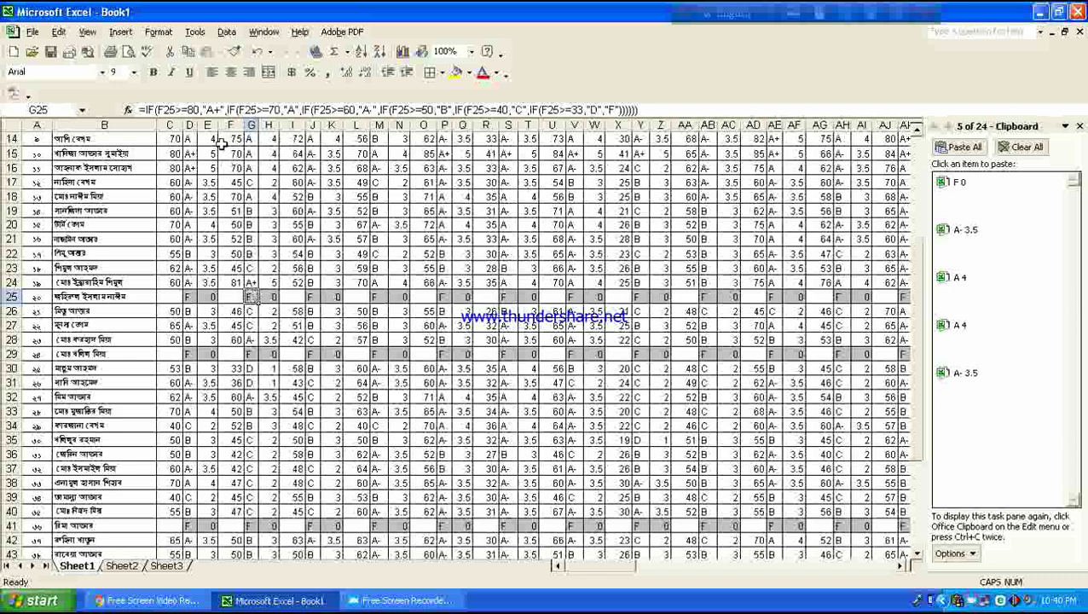
click(158, 32)
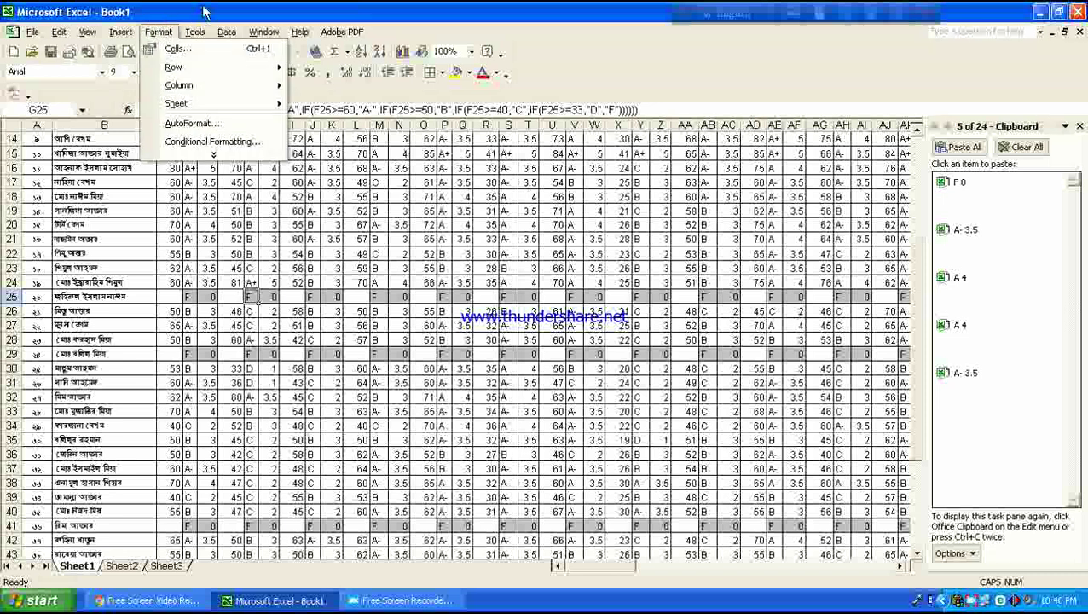
click(185, 22)
scroll(202, 243, up, 3)
scroll(202, 243, up, 2)
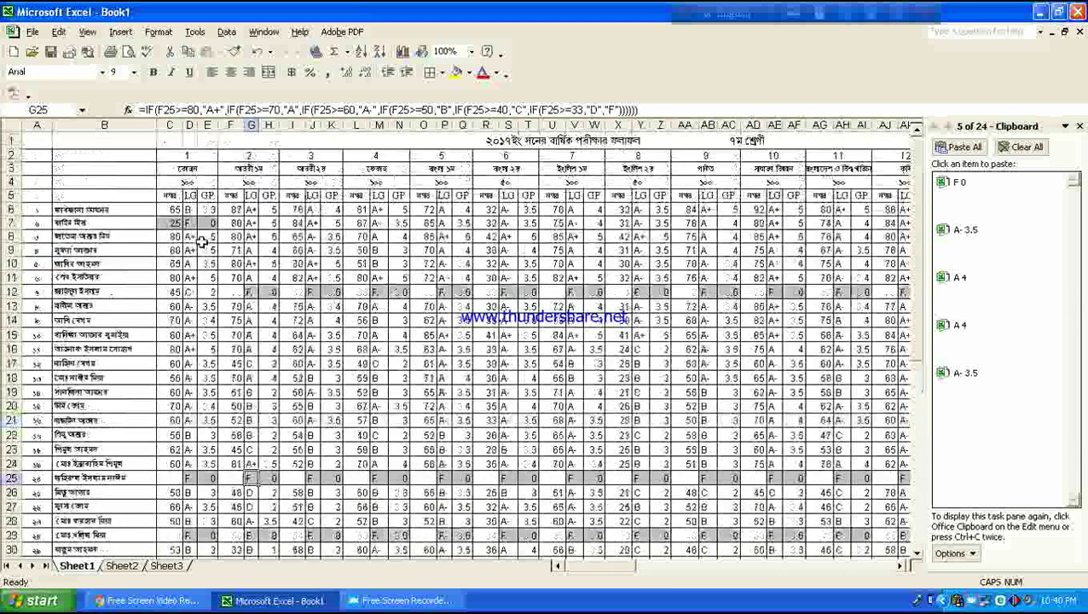
click(175, 222)
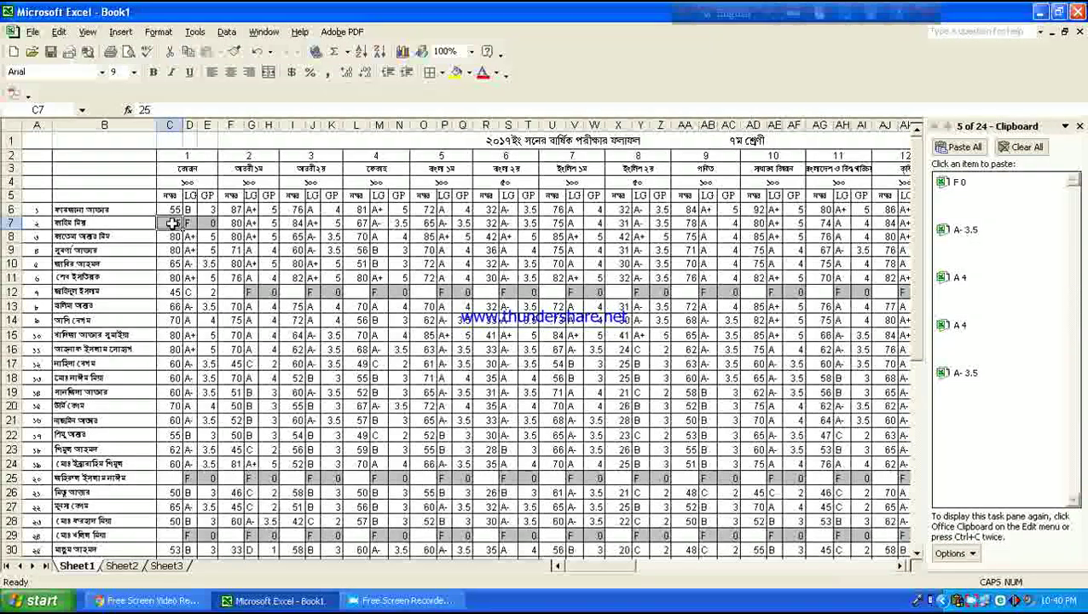
Step: Give C7 a conditional format that shades marks between 1 and 32 grey
click(152, 36)
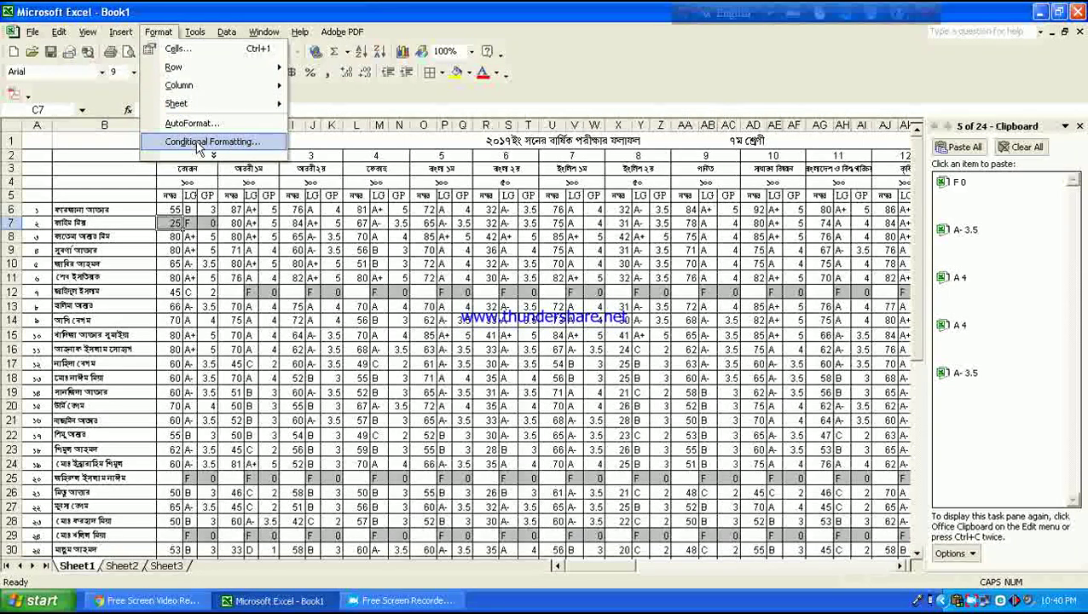
click(199, 144)
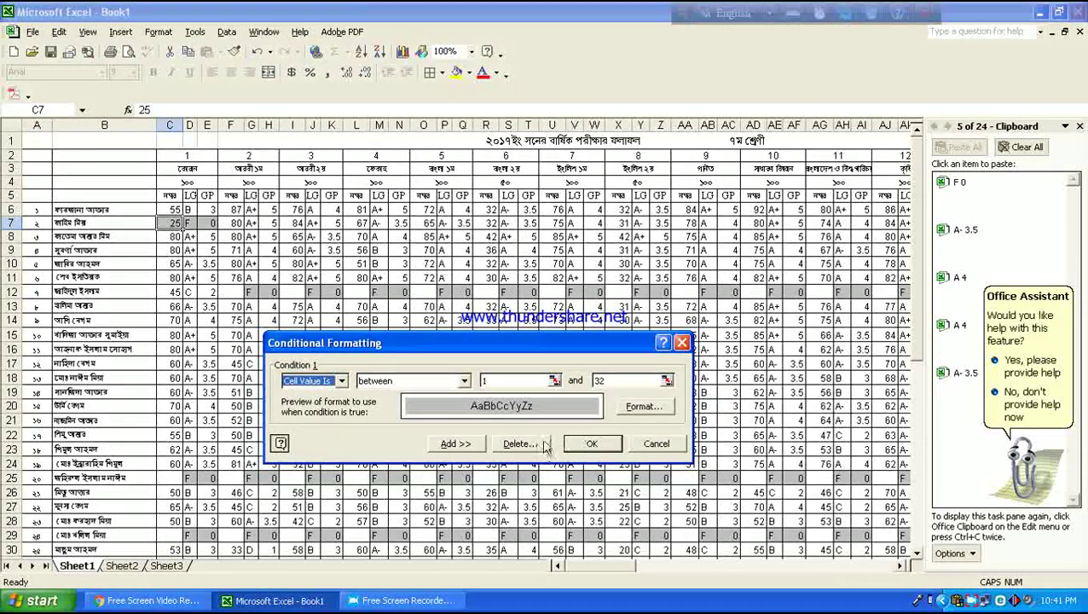
click(632, 409)
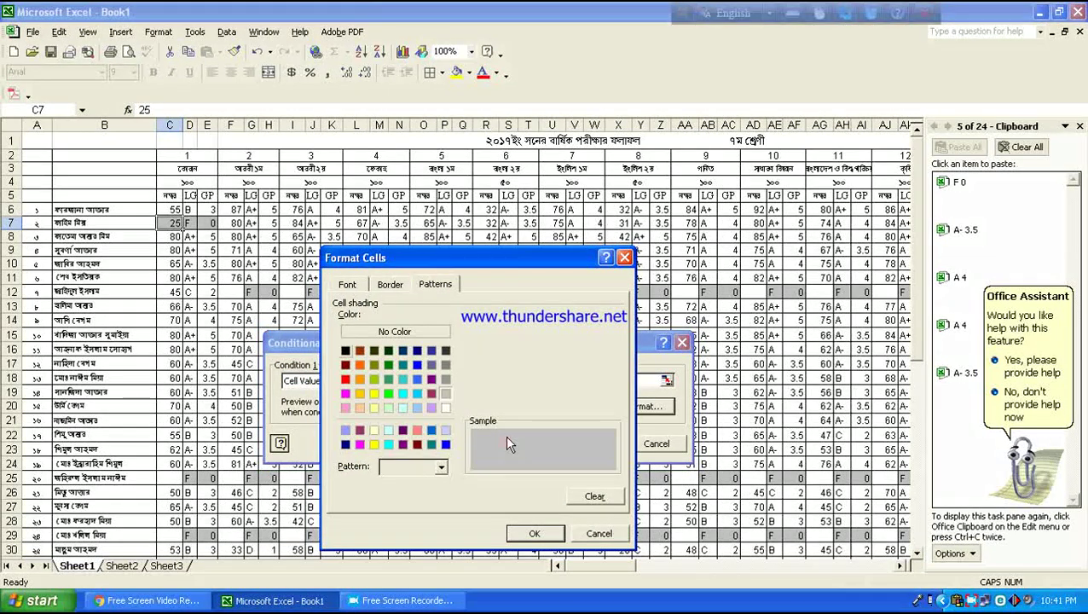
click(535, 534)
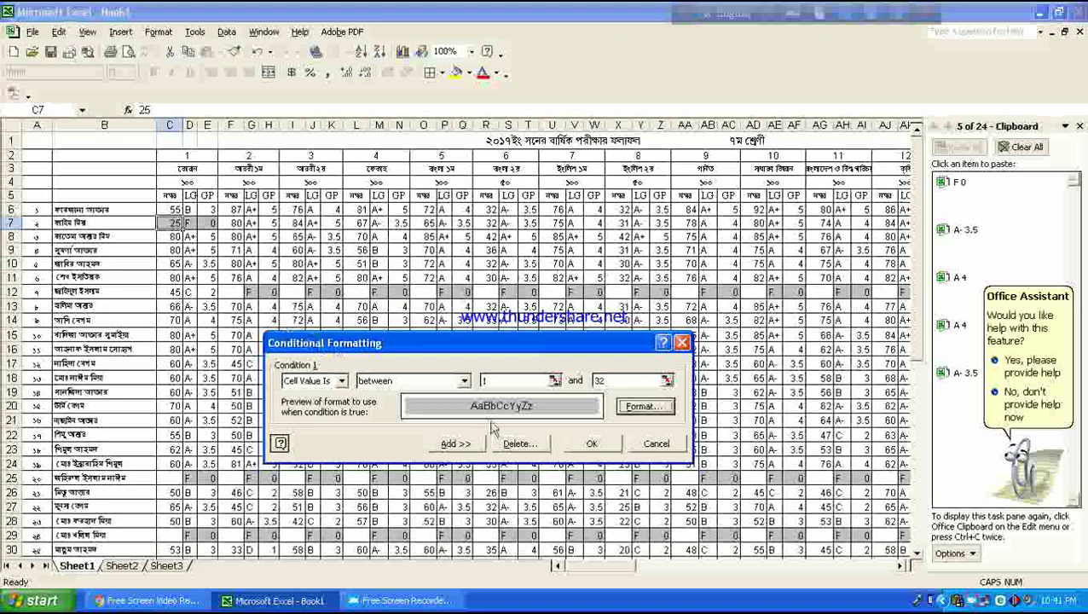
click(595, 444)
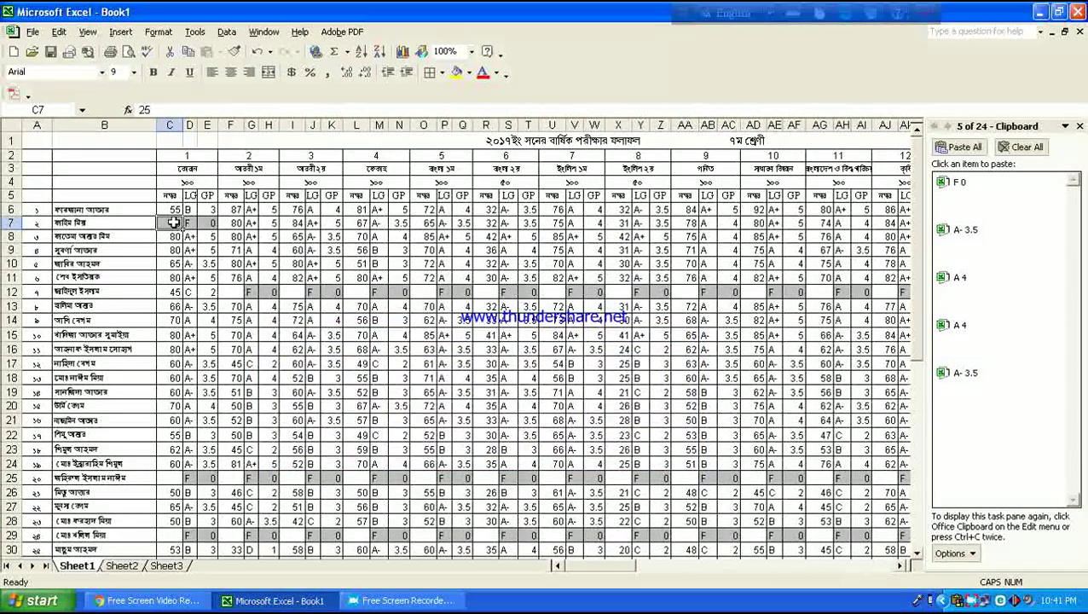
Step: Add a conditional format to D7 that shades the grade light grey when it equals F
click(189, 224)
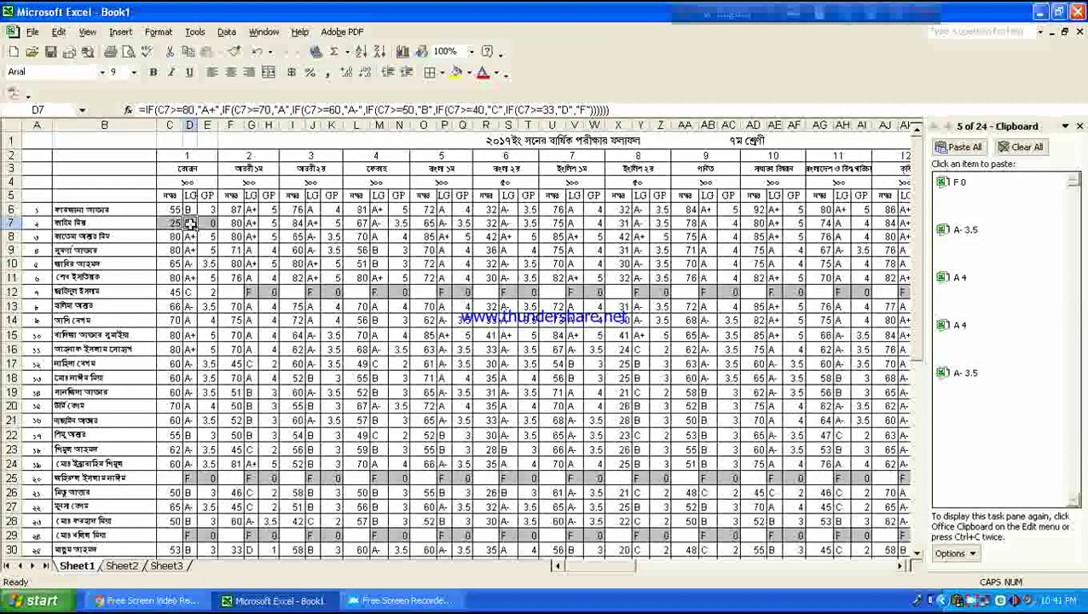
click(159, 32)
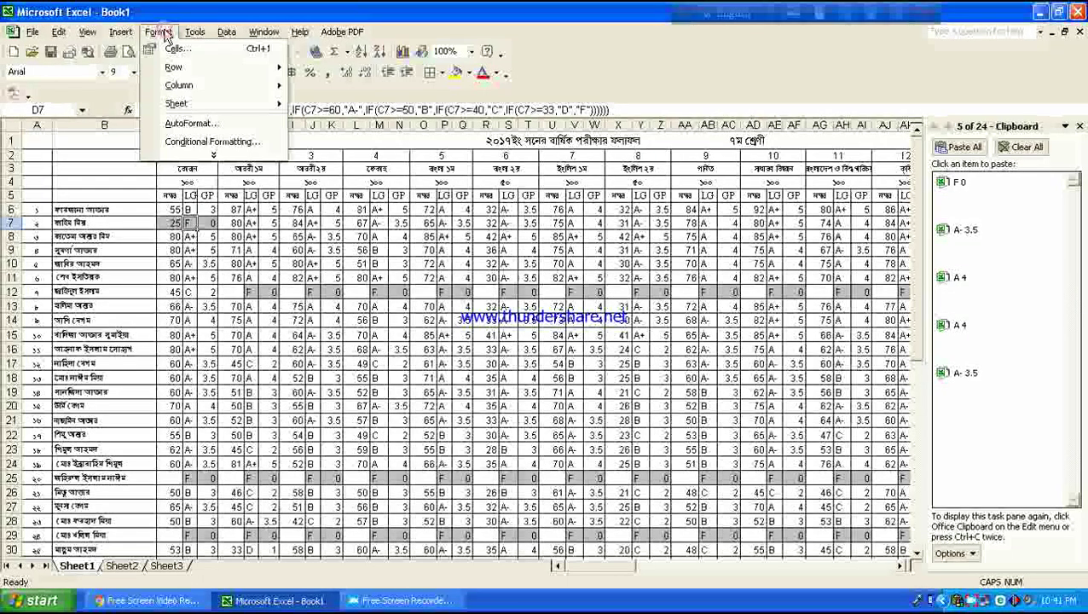
click(203, 141)
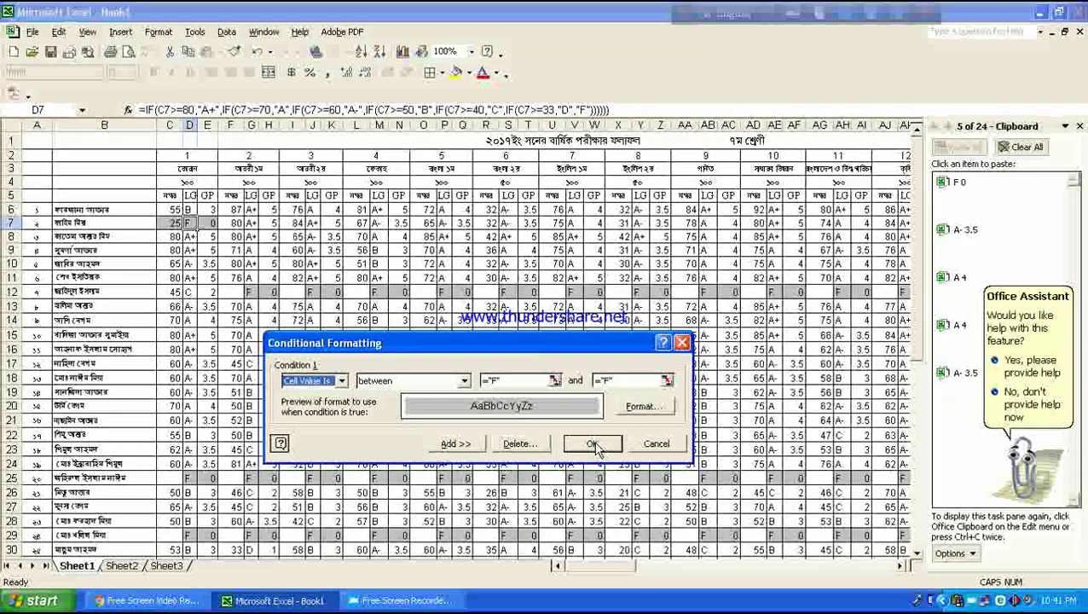
click(647, 408)
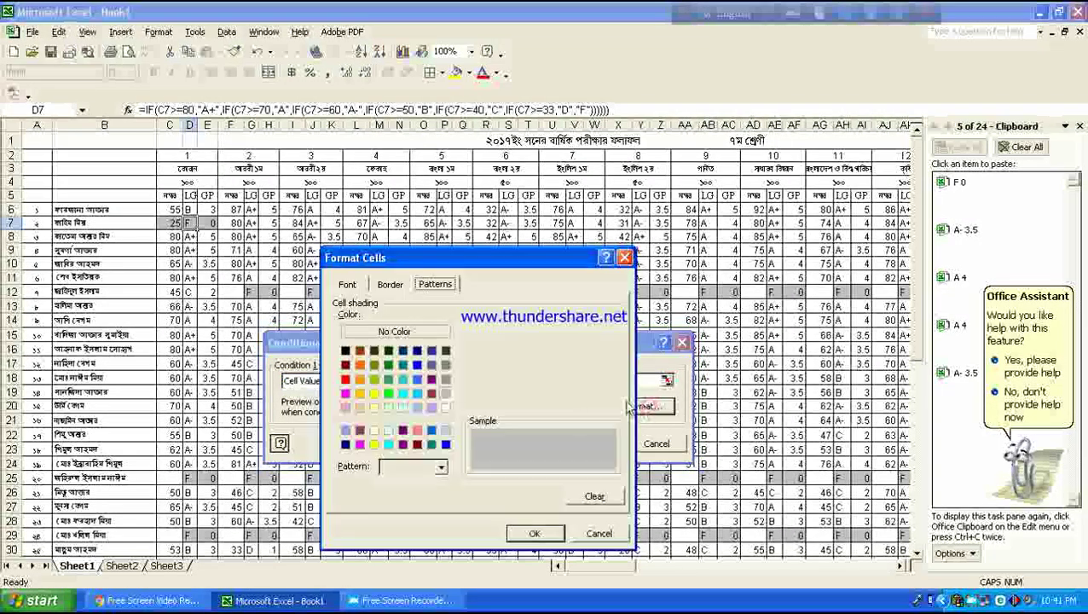
click(432, 408)
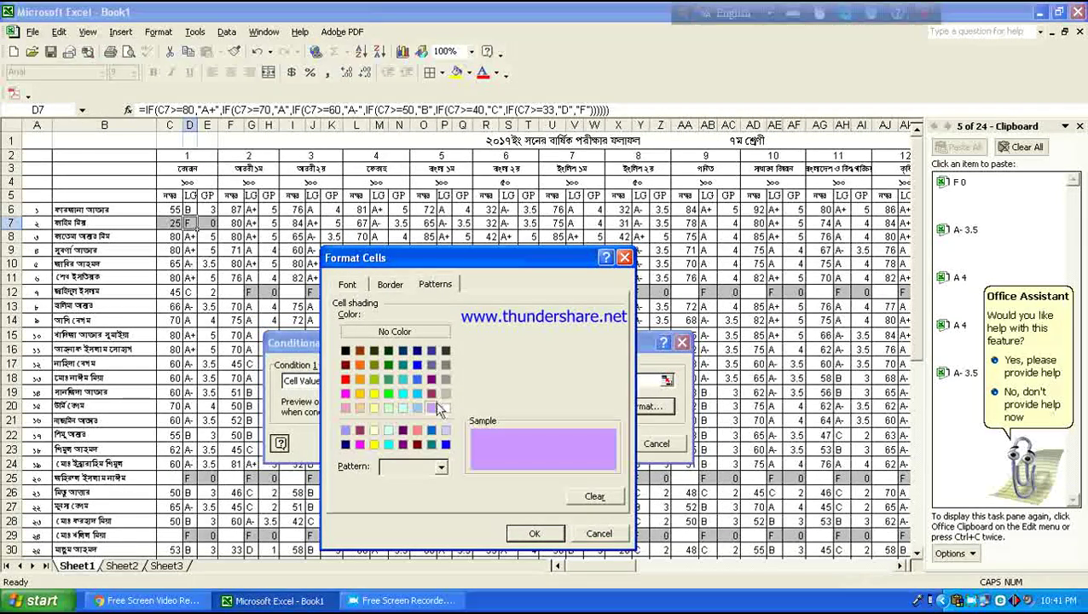
click(446, 394)
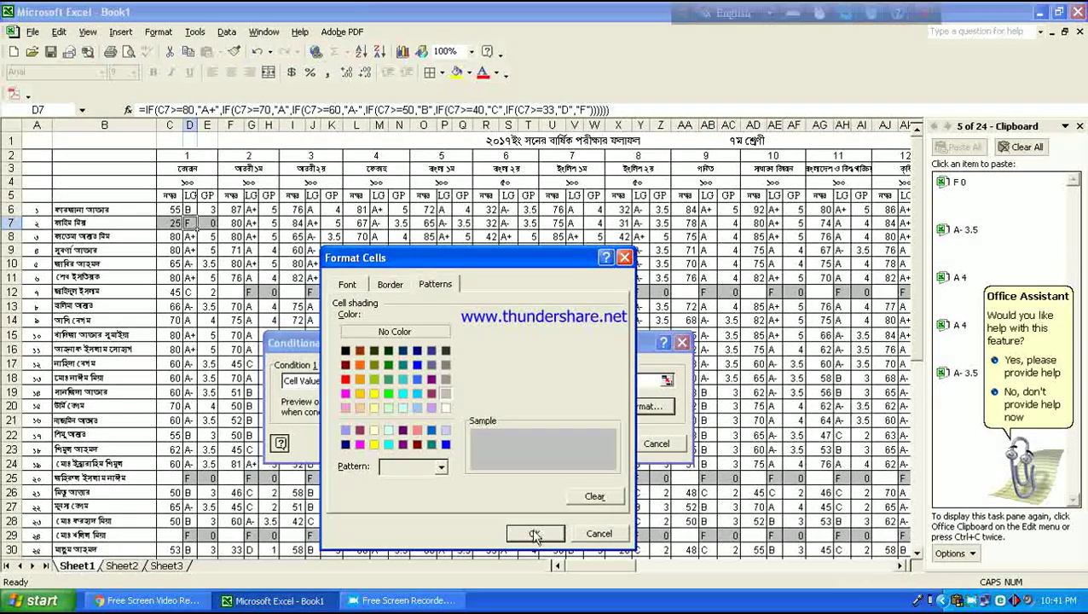
click(534, 533)
click(588, 445)
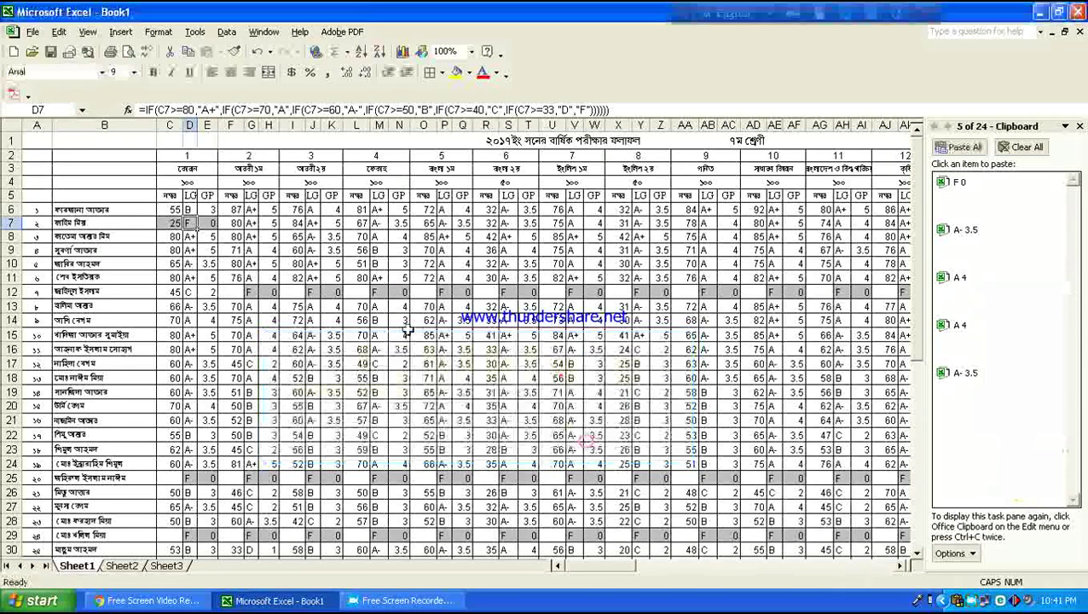
click(207, 223)
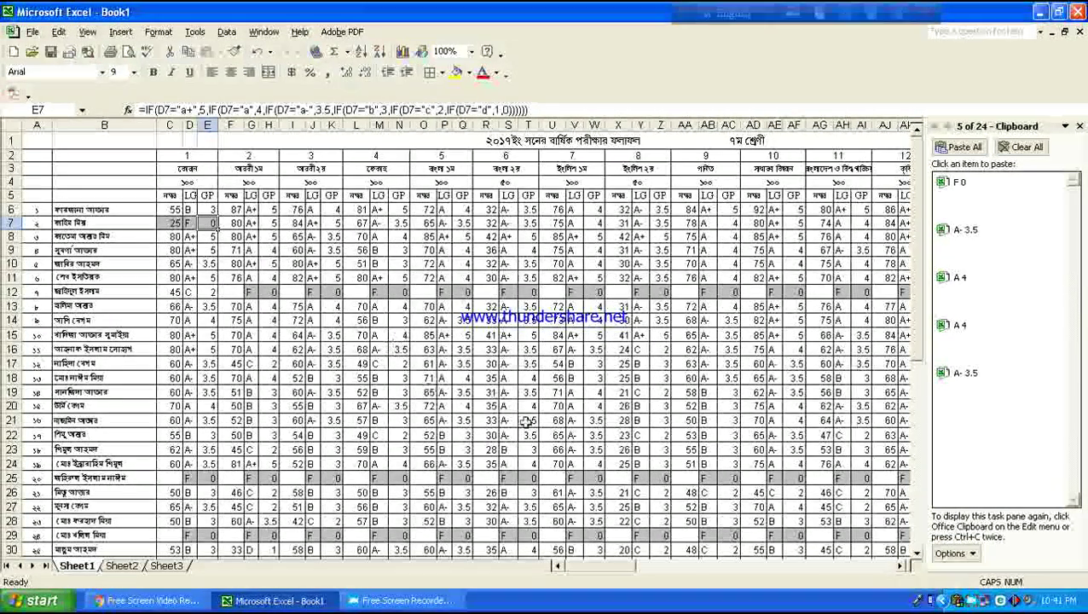
mouse_move(616, 566)
mouse_down()
mouse_move(785, 563)
mouse_move(568, 565)
mouse_up()
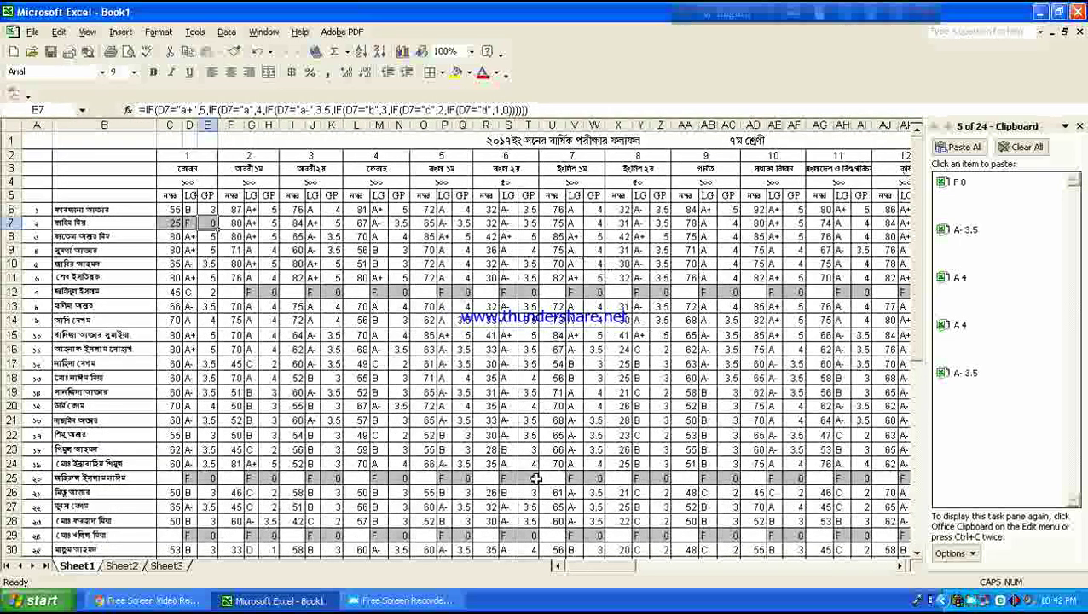
drag(604, 567, 704, 566)
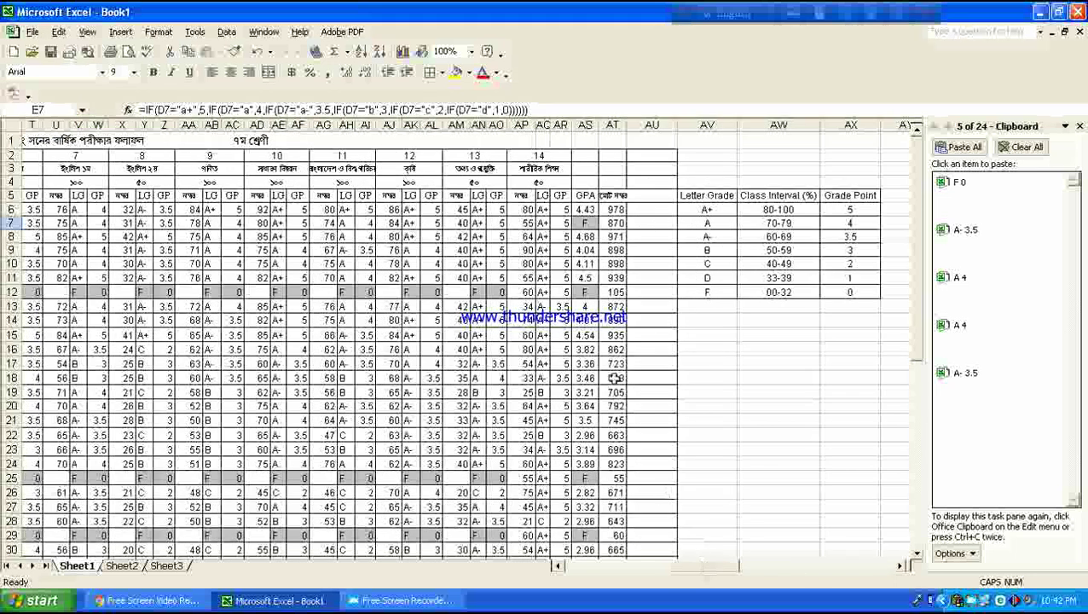
click(588, 210)
click(588, 223)
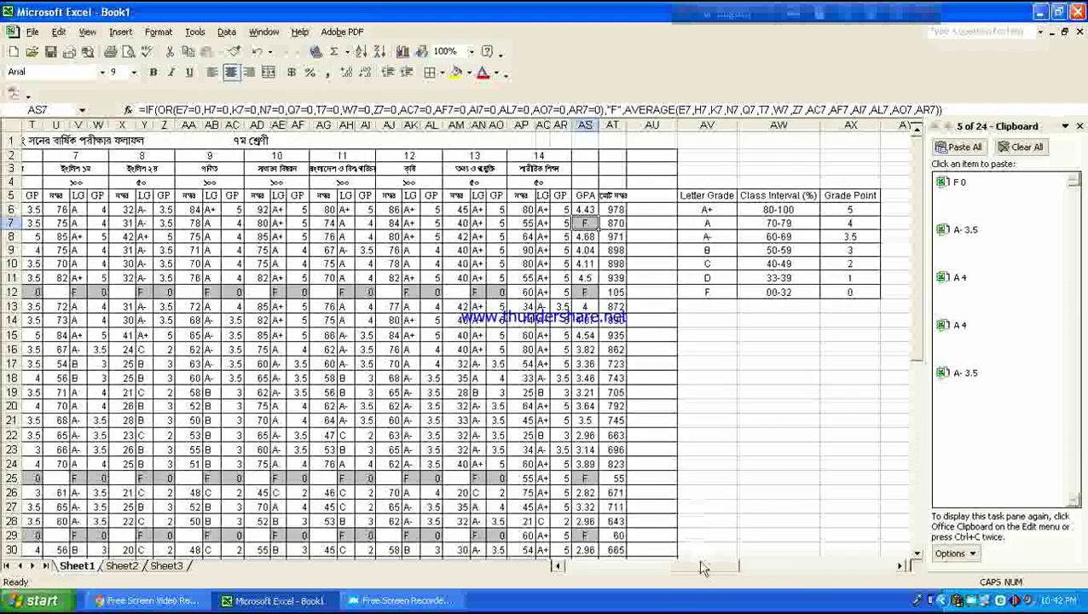
click(587, 195)
click(589, 210)
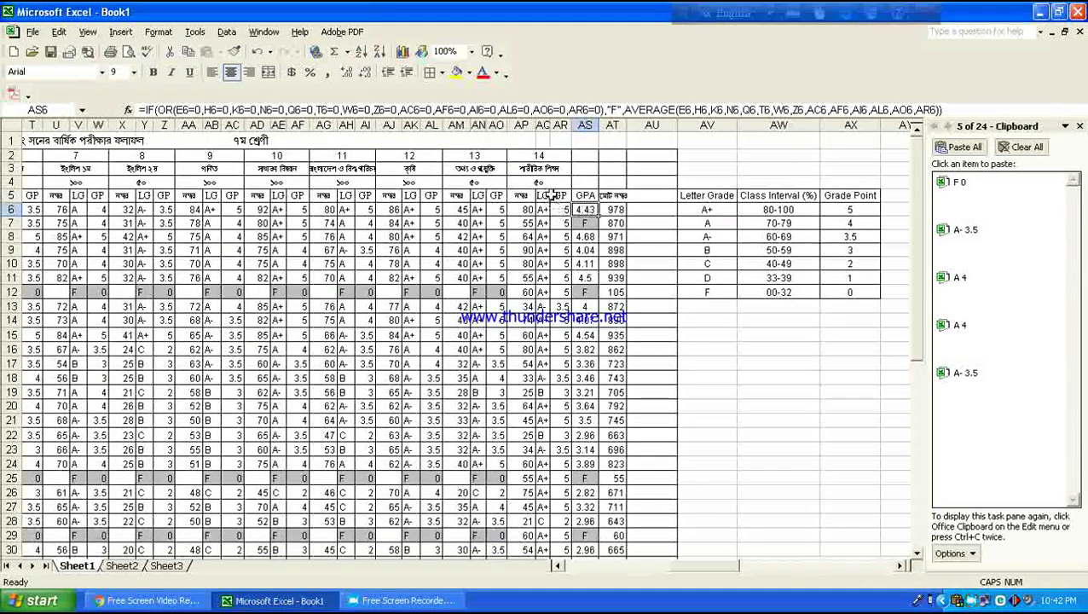
double_click(585, 210)
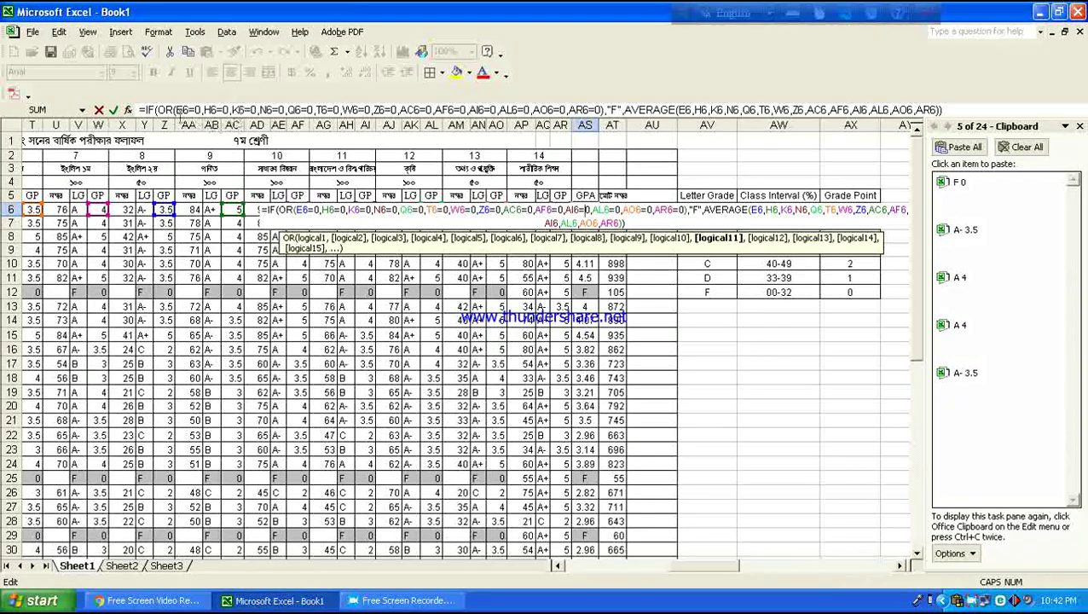
drag(716, 567, 597, 569)
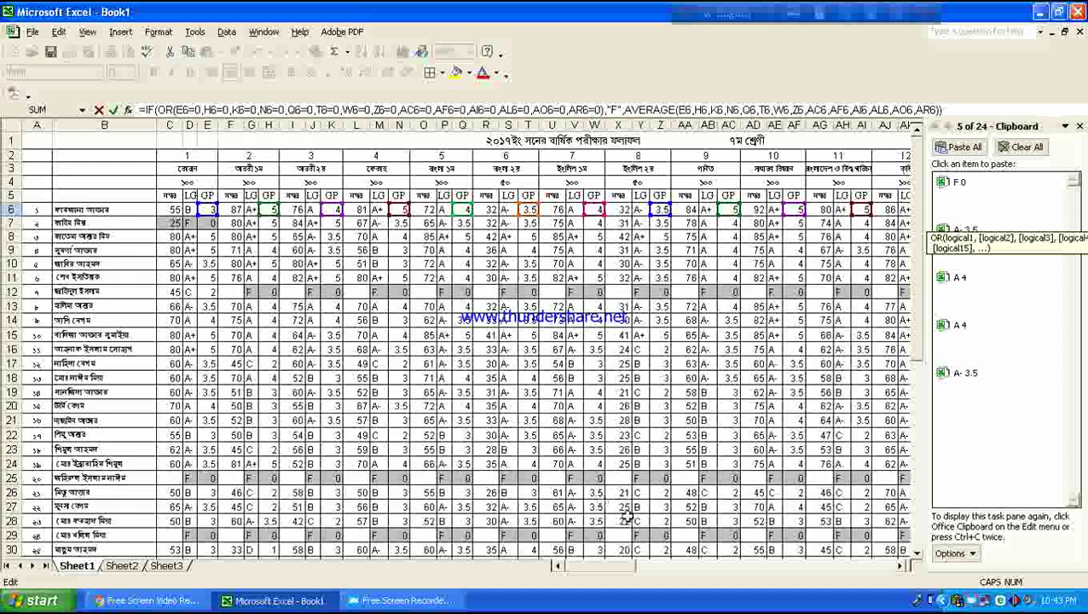
drag(614, 569, 708, 572)
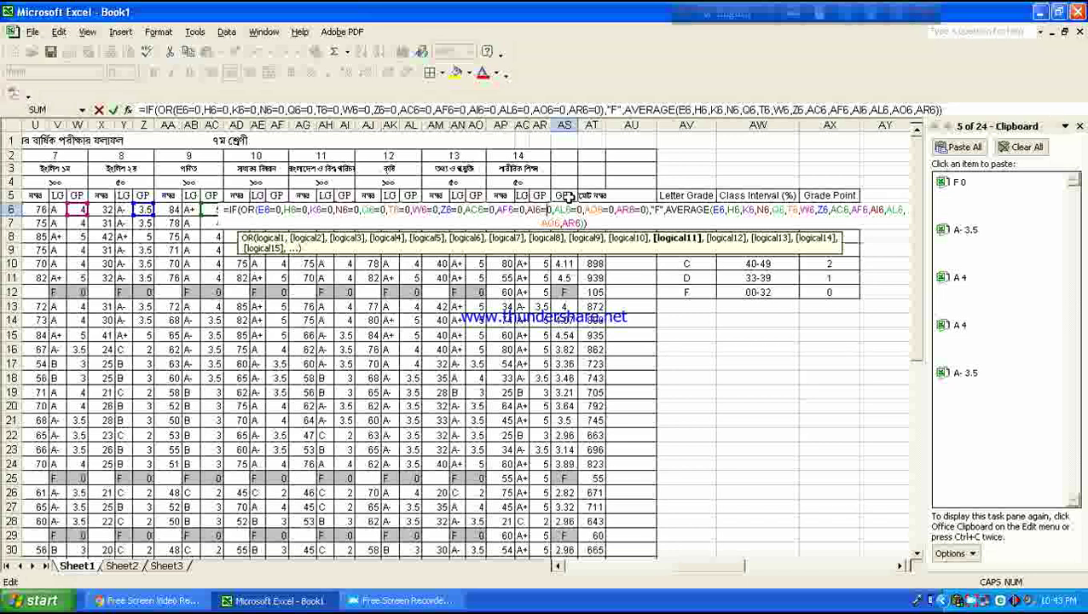
key(Return)
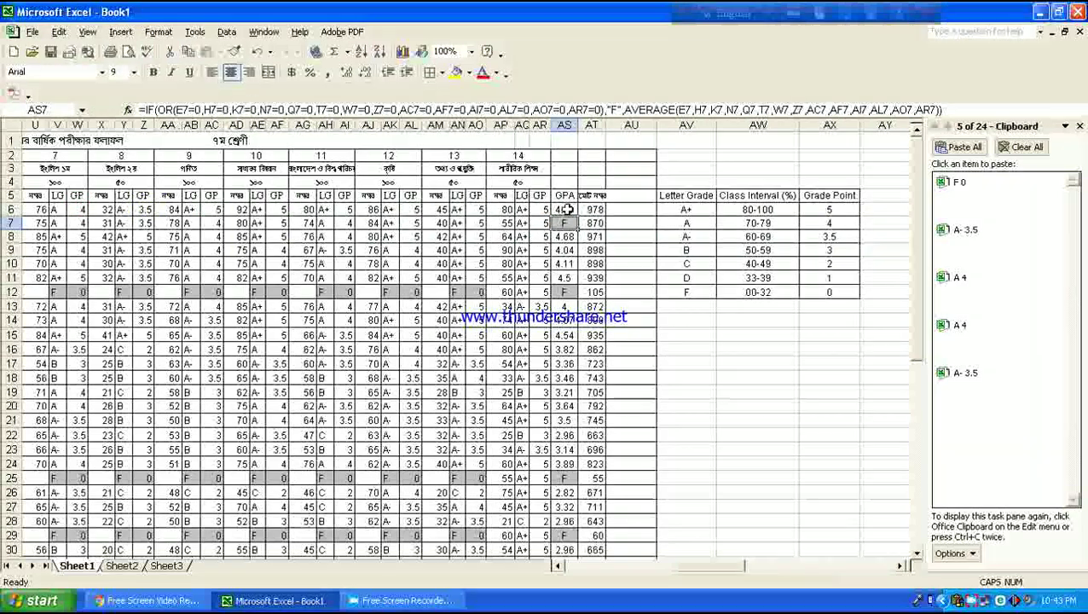
click(568, 209)
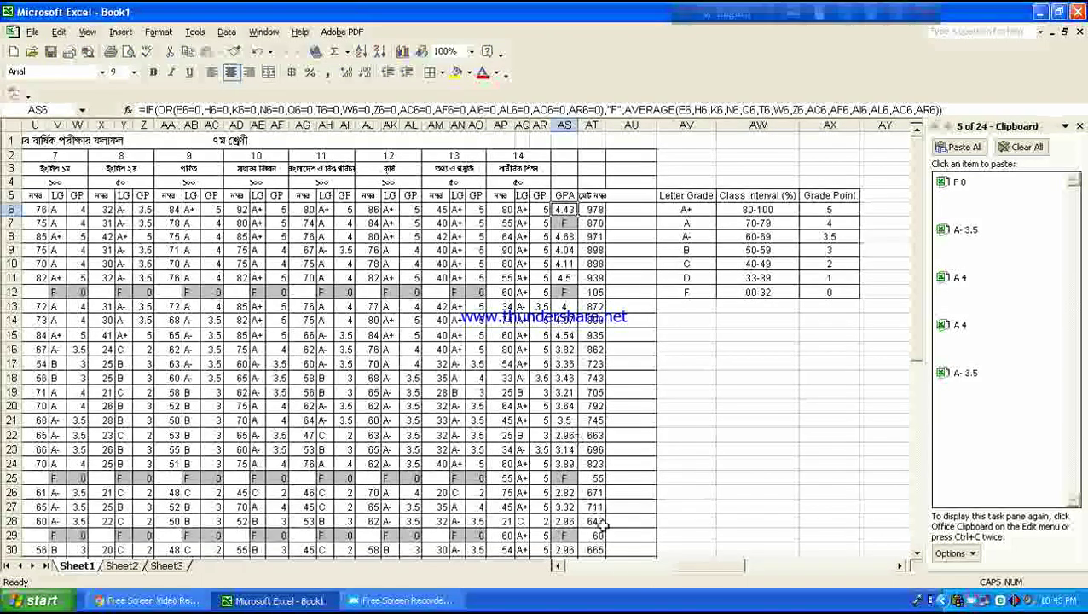
Step: Enter the marks 45, 42, 54 and 60 into AP33 through AP36
drag(704, 573, 554, 568)
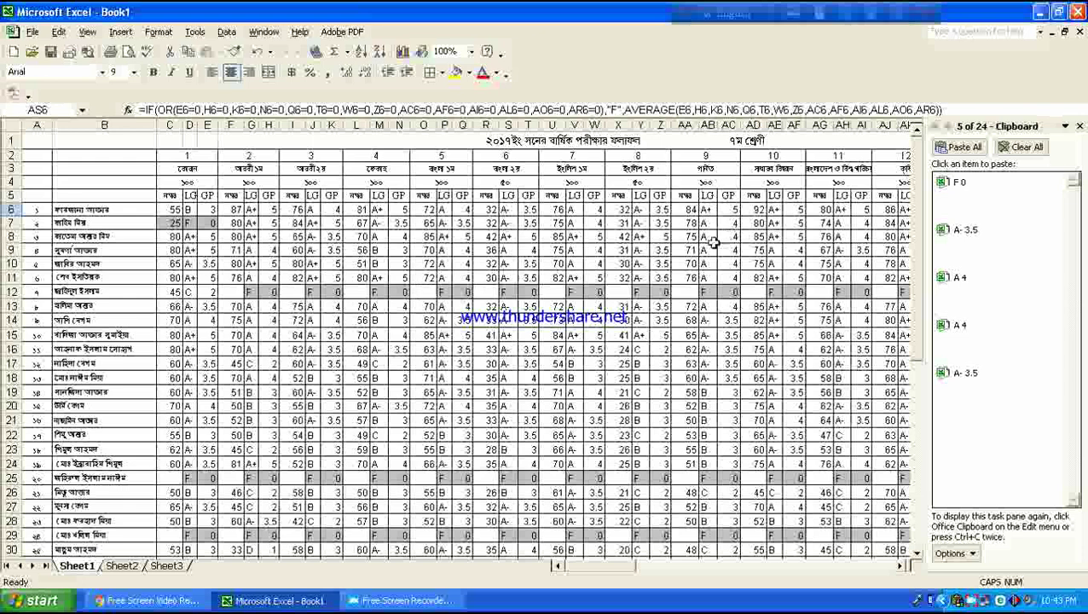
drag(601, 568, 673, 570)
scroll(559, 431, down, 6)
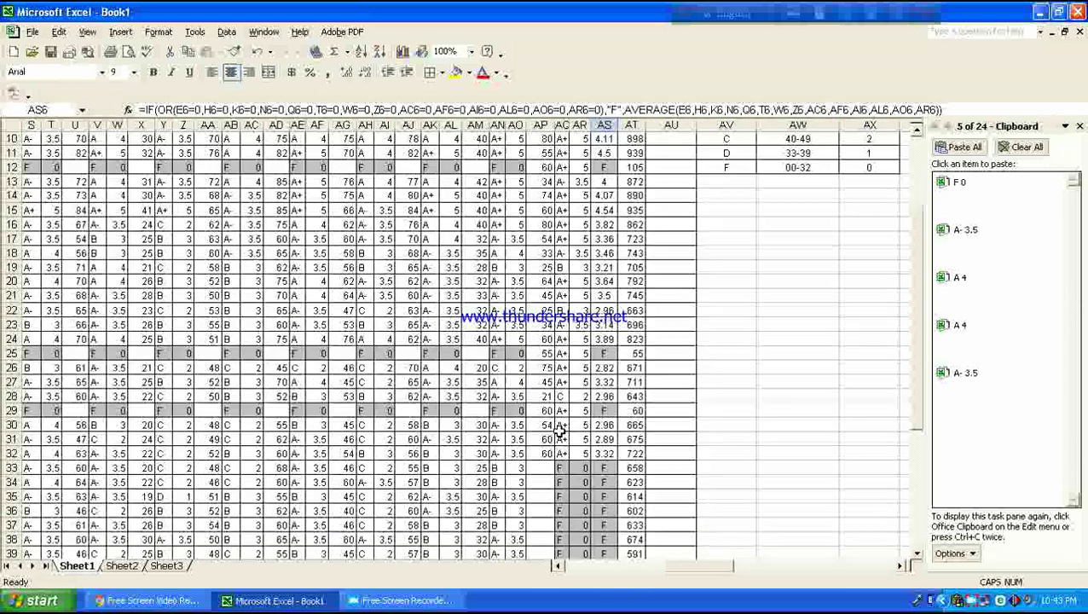
scroll(558, 431, down, 1)
click(542, 297)
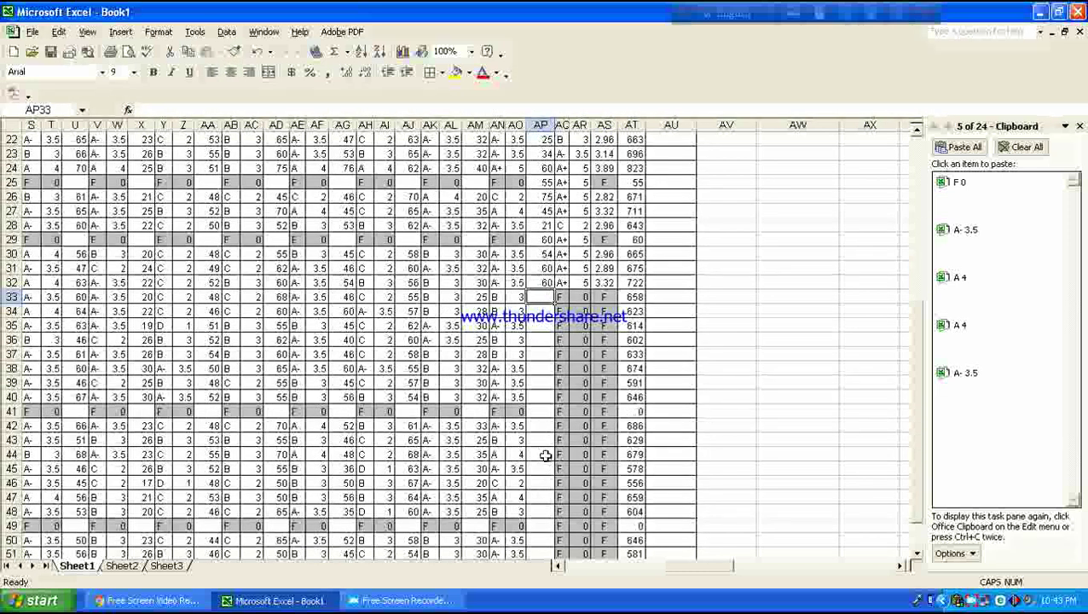
text(45)
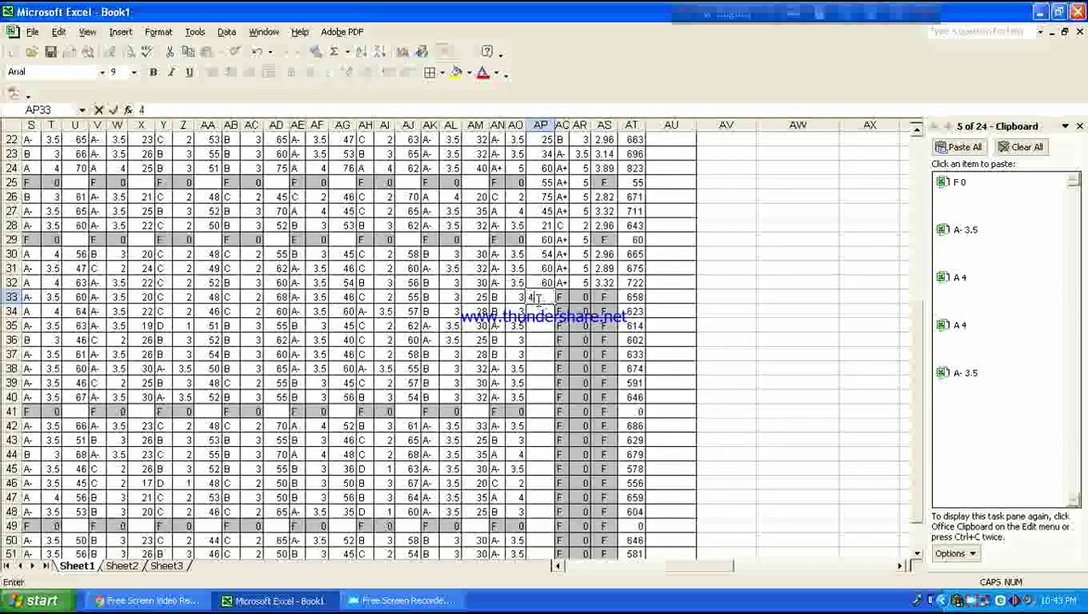
key(Return)
text(42)
key(Return)
text(54)
key(Return)
text(60)
key(Return)
scroll(580, 290, up, 2)
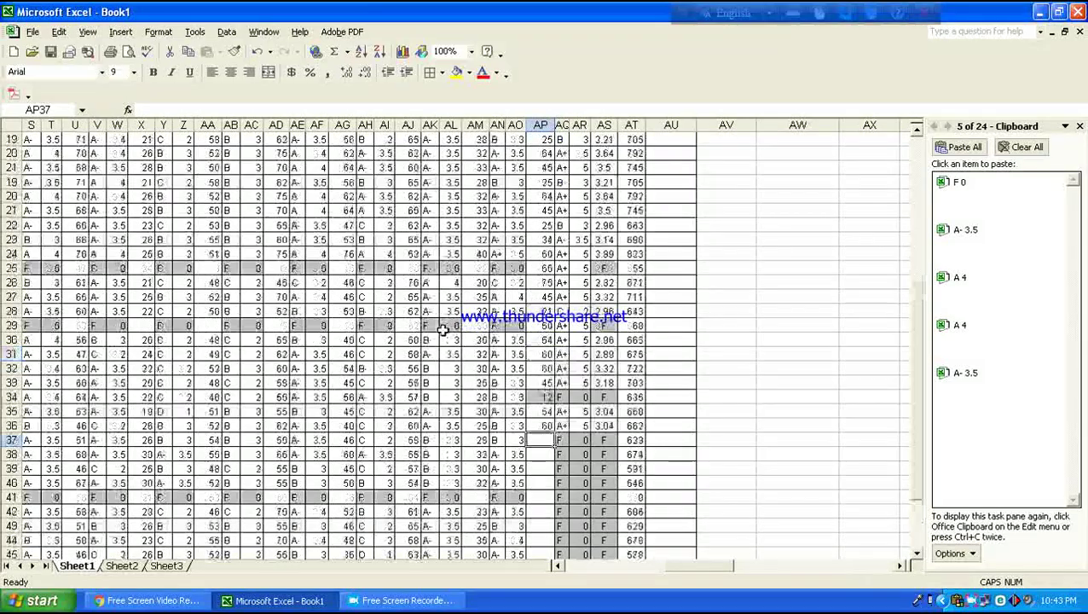
scroll(443, 330, up, 5)
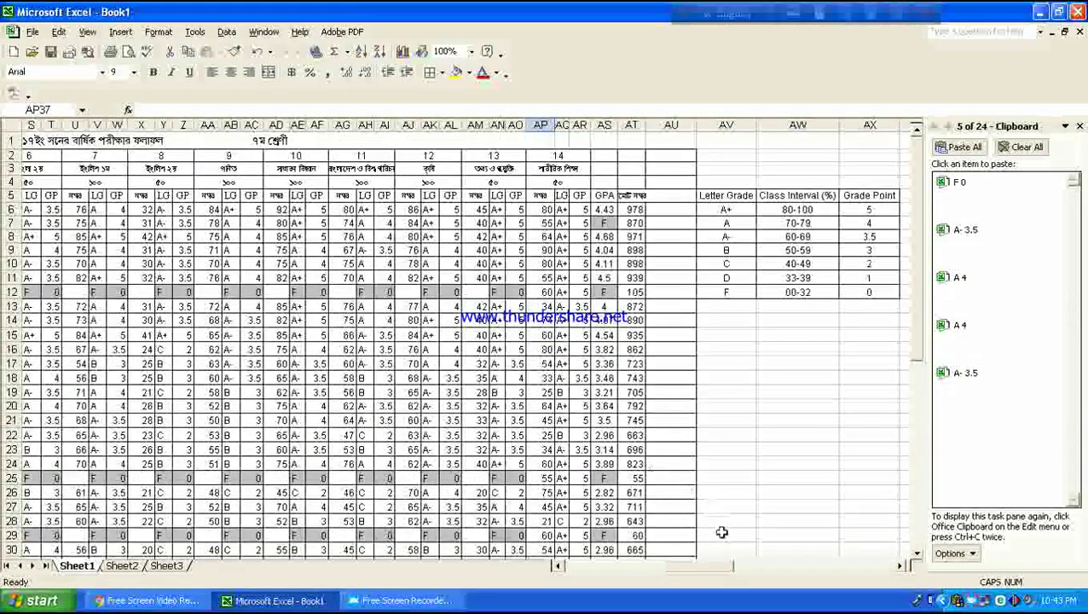
Step: Check the mark values in cells R6 and X6
drag(698, 566, 559, 573)
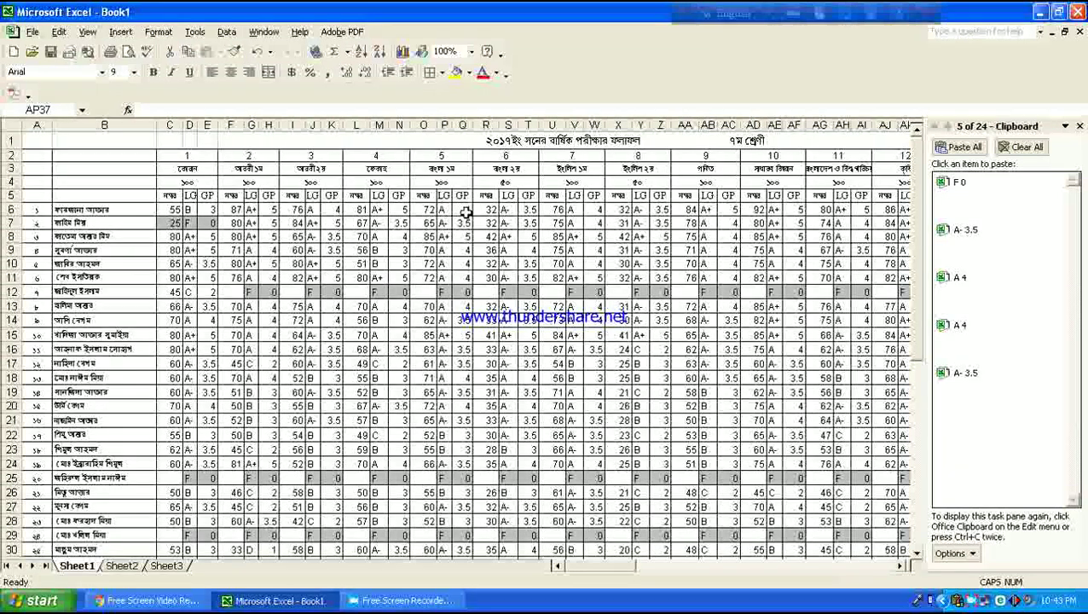
click(485, 210)
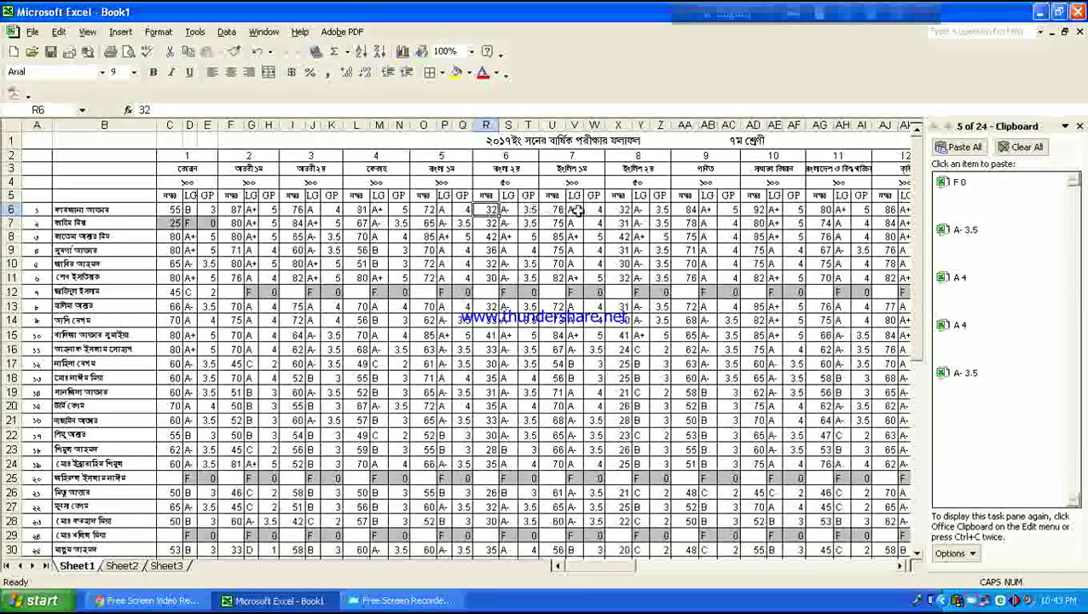
click(619, 211)
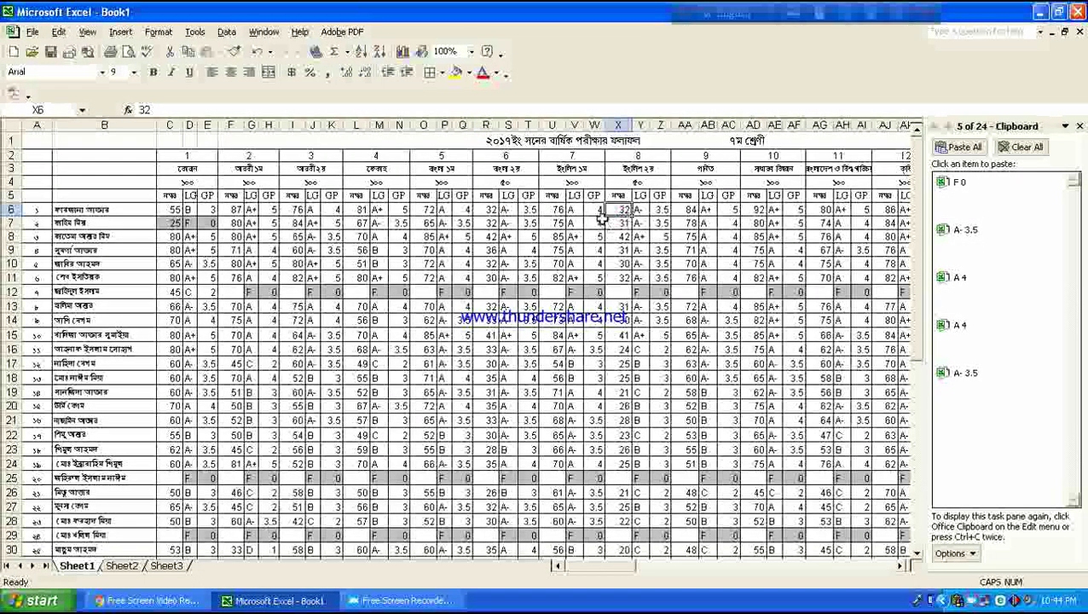
Step: Close the Clipboard task pane so the sheet fills the window
mouse_move(593, 567)
mouse_down()
mouse_move(672, 581)
mouse_move(585, 579)
mouse_up()
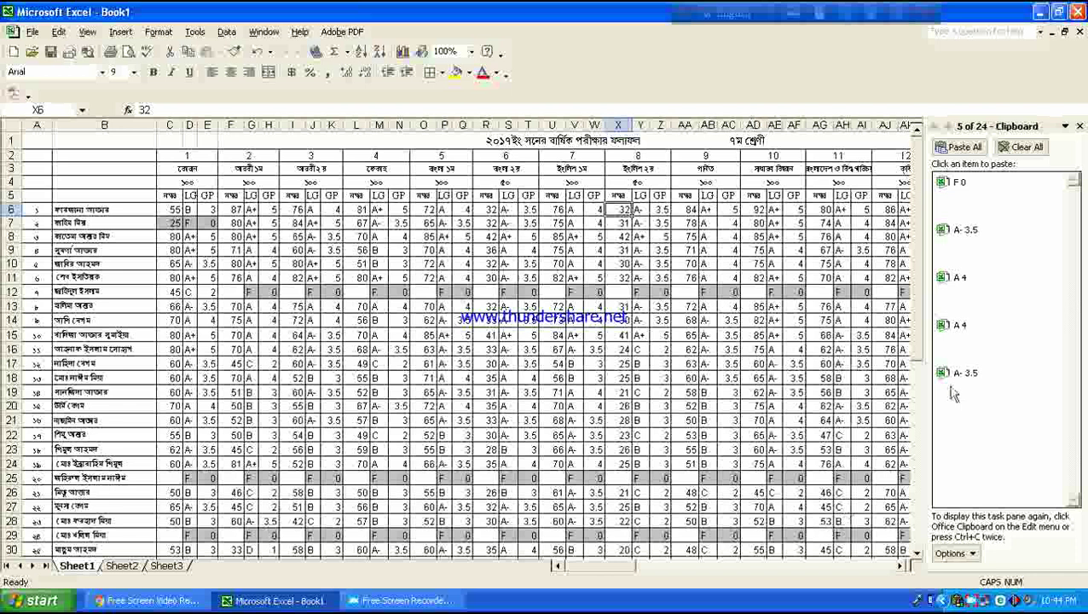
click(1080, 127)
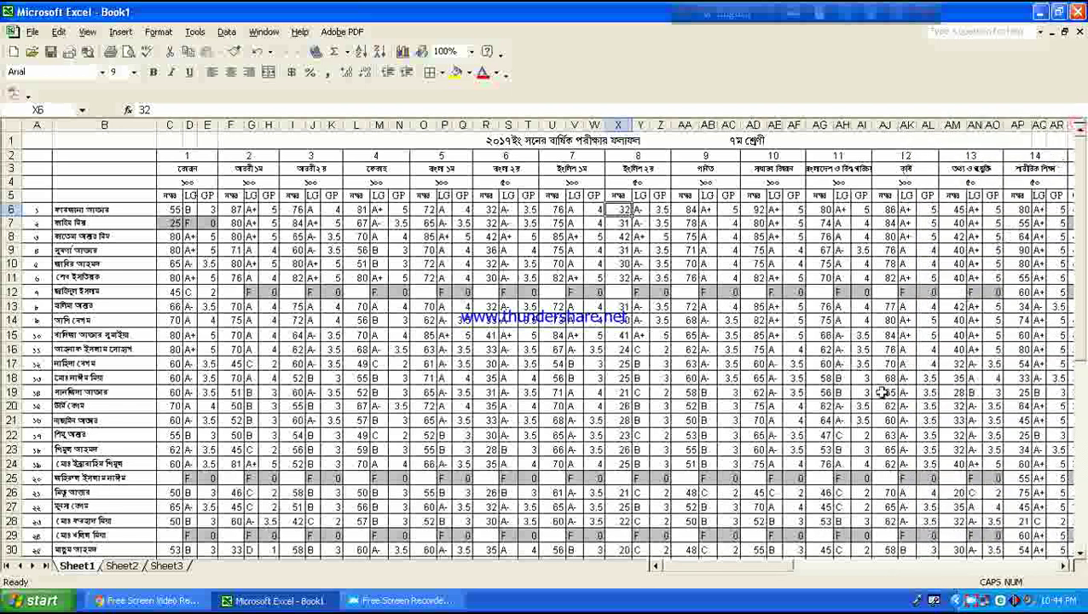
right_click(977, 601)
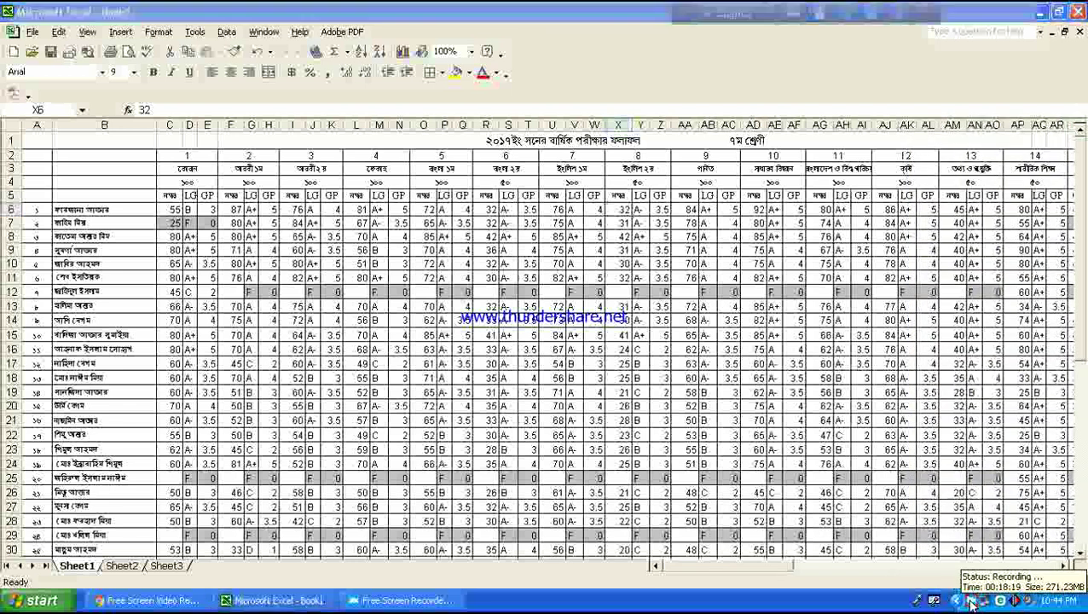